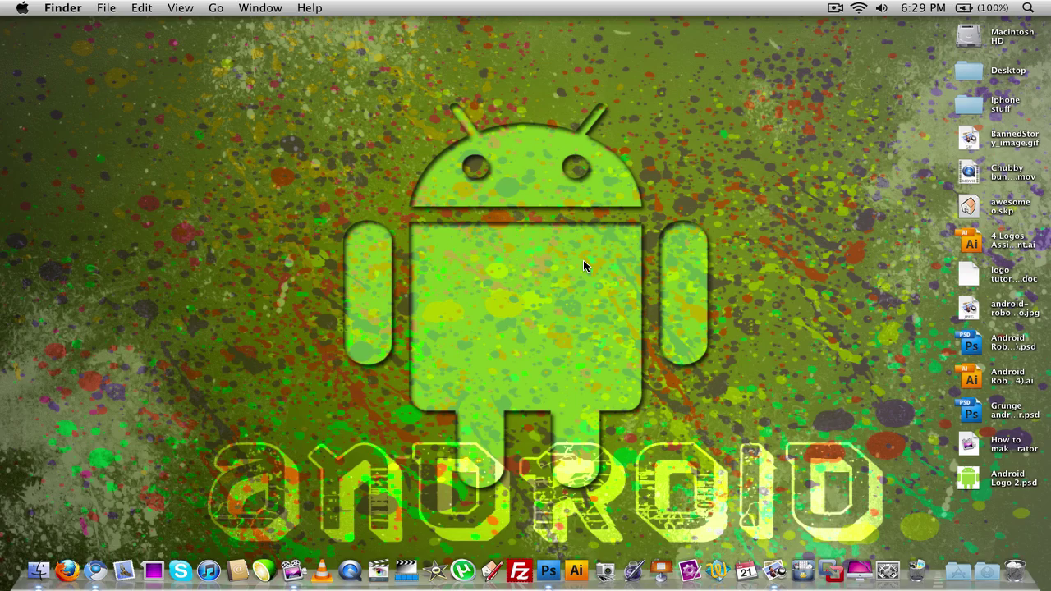
Review the Splatter Brushes download page and the VTKS Urban Time font page in the browser
key(F9)
click(491, 471)
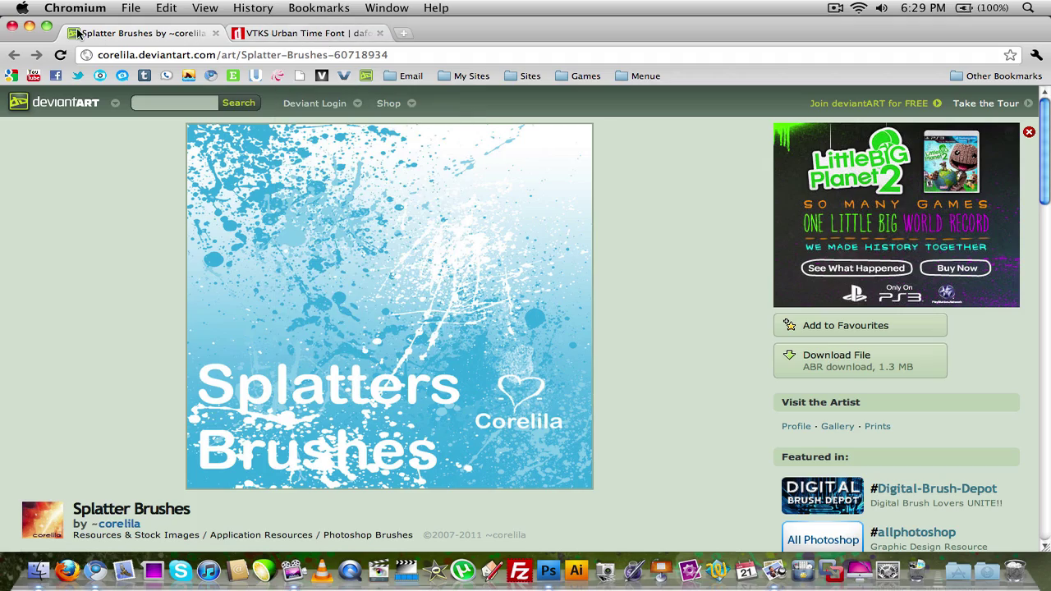
click(29, 26)
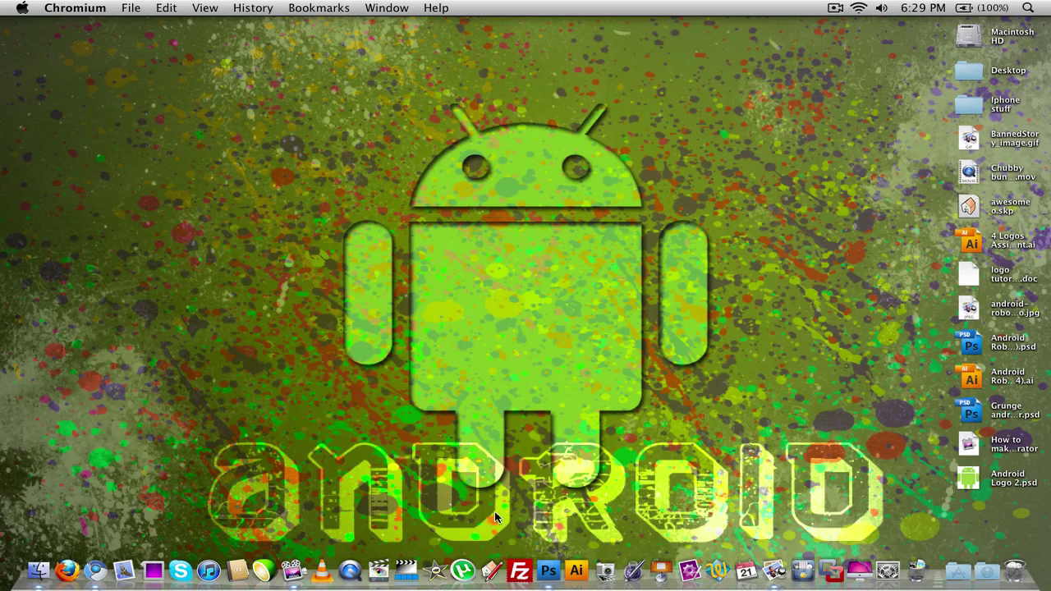
key(F10)
click(493, 444)
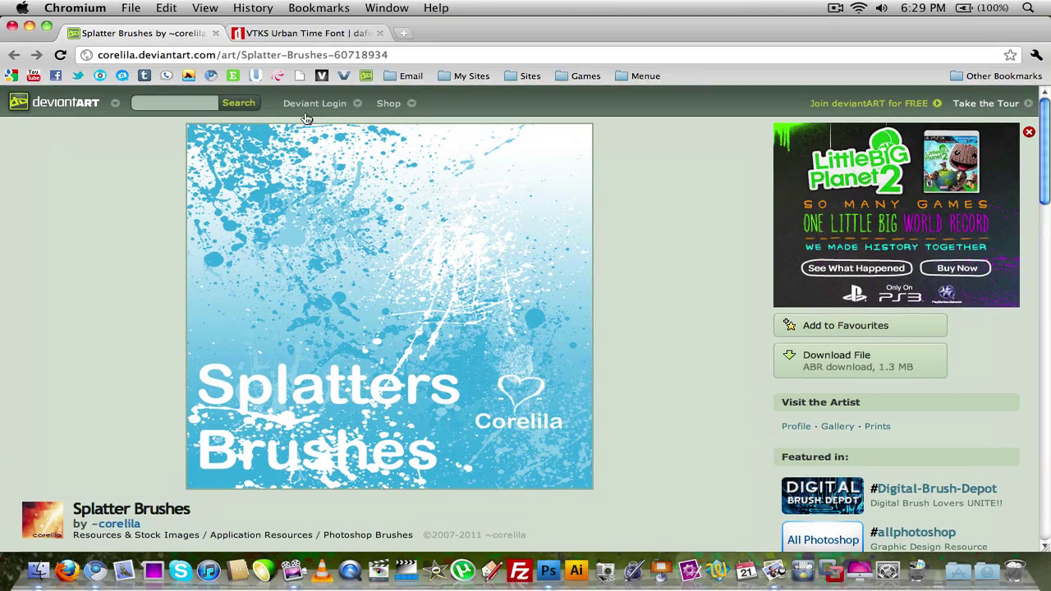
click(282, 34)
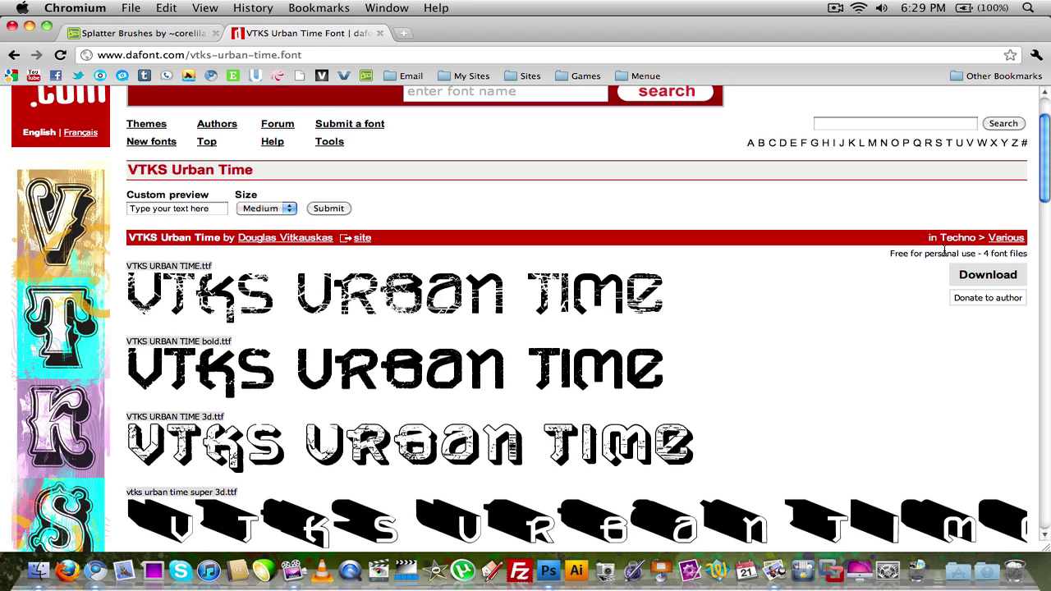
click(141, 35)
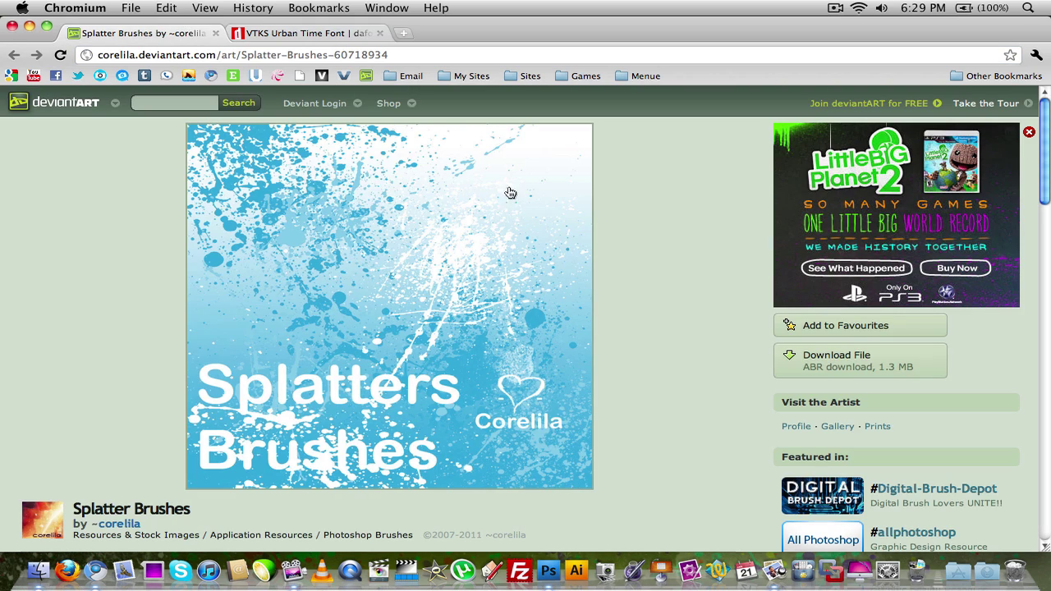
click(28, 27)
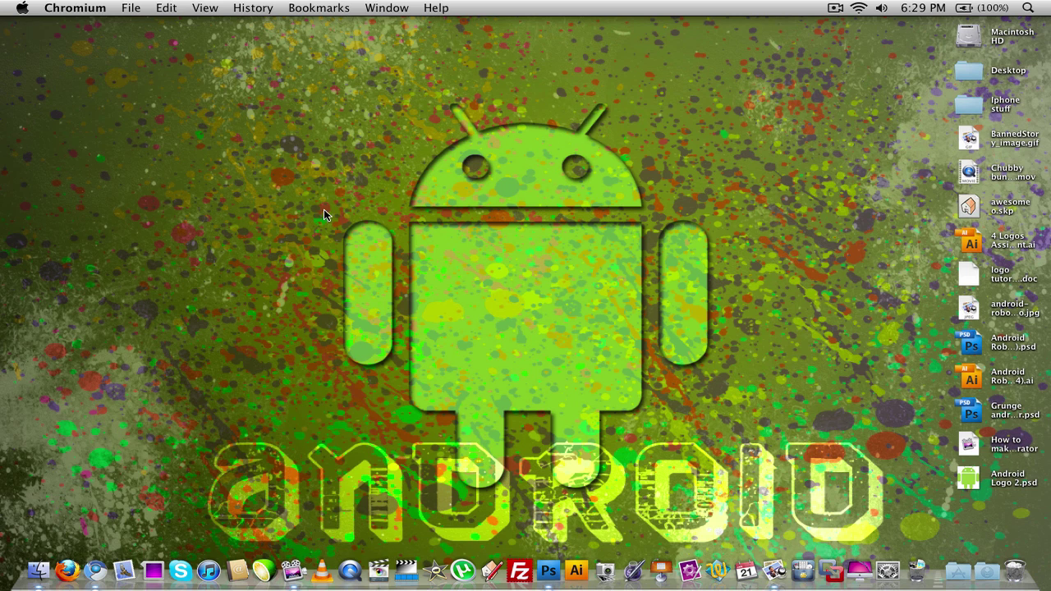
click(324, 214)
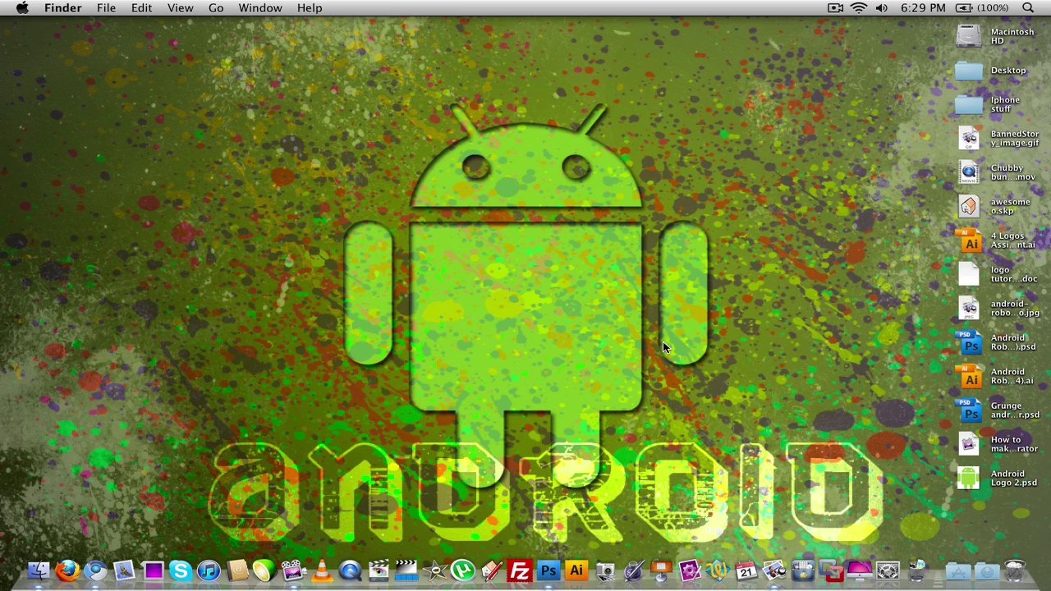
Open Android Logo 2.psd in Photoshop and merge the <Group> folder inside Layer 2 into a single layer
double_click(968, 477)
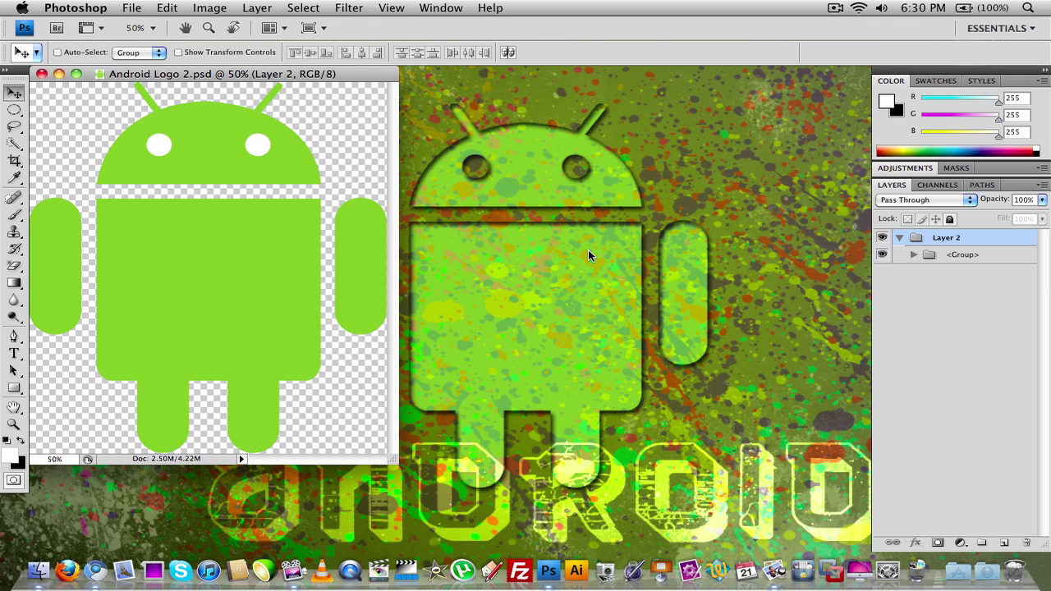
click(946, 256)
click(913, 255)
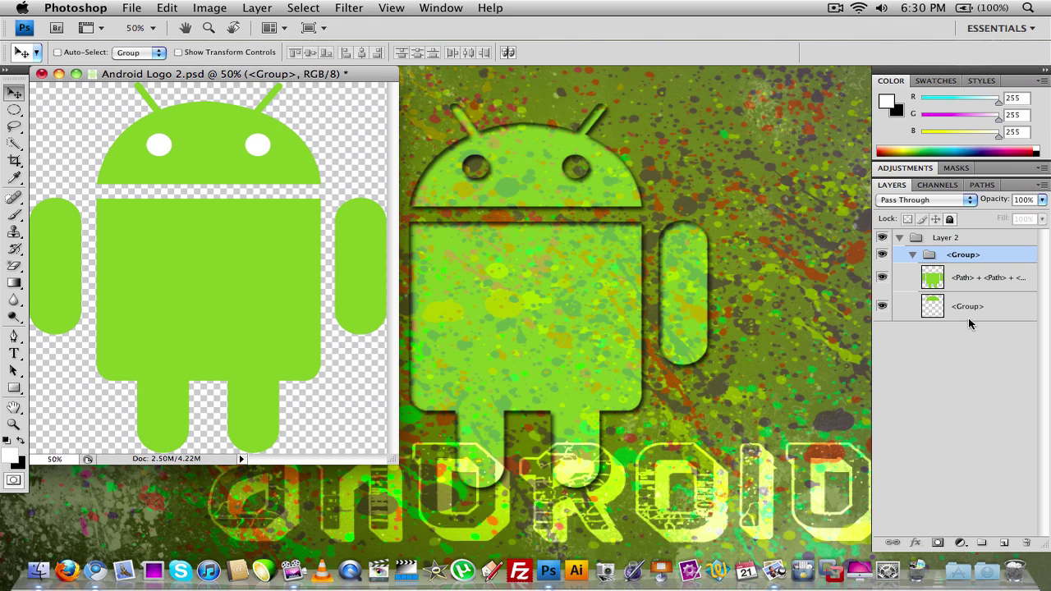
click(913, 256)
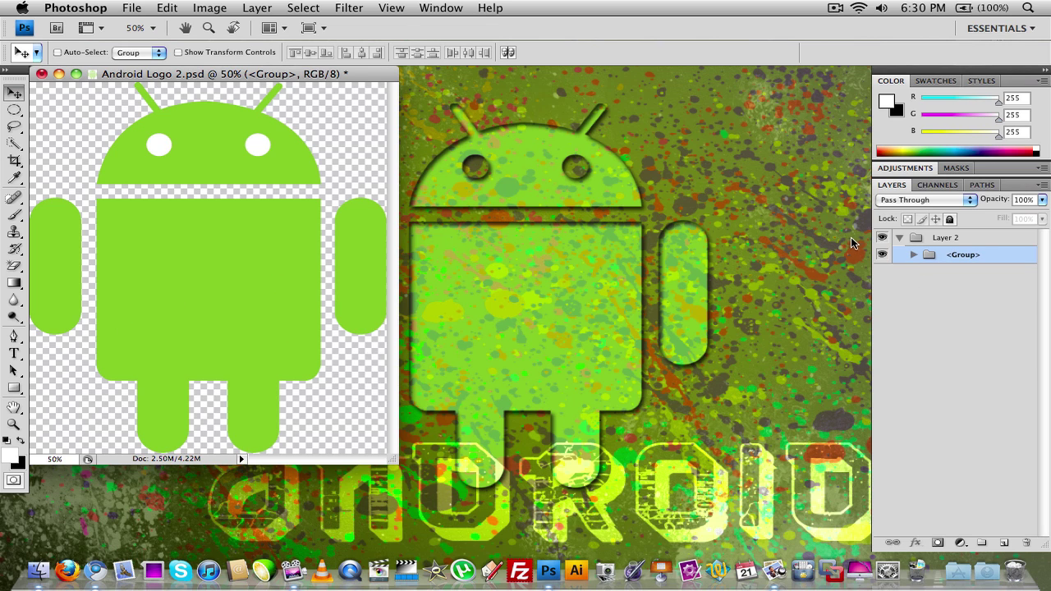
right_click(955, 263)
click(923, 444)
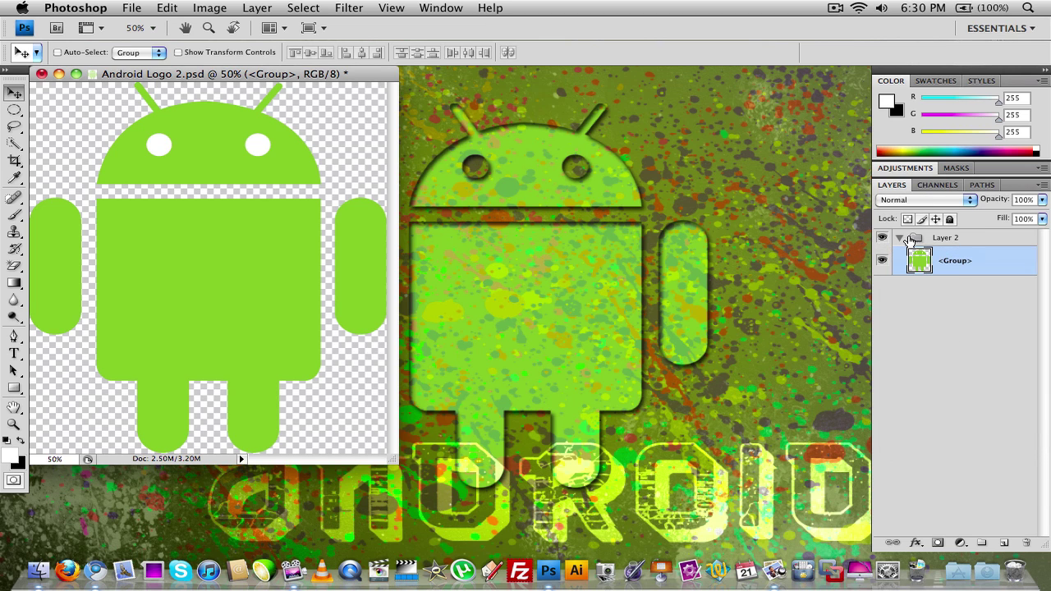
click(899, 238)
click(994, 322)
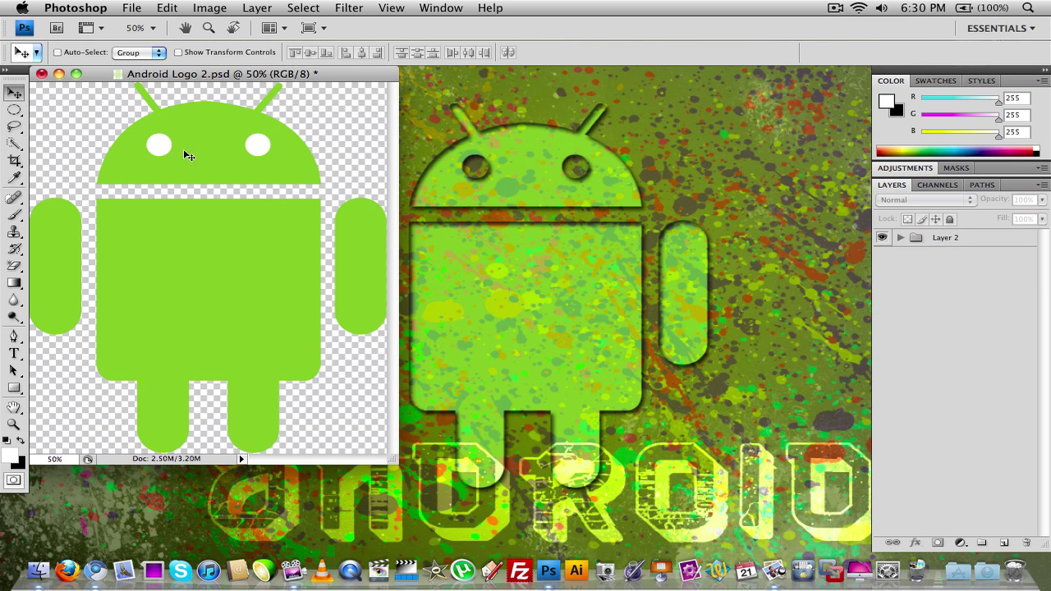
Erase the white fill of both robot eyes on the merged <Group> layer with the Magic Eraser
mouse_move(14, 266)
mouse_down()
mouse_move(49, 277)
mouse_move(53, 291)
mouse_up()
click(156, 142)
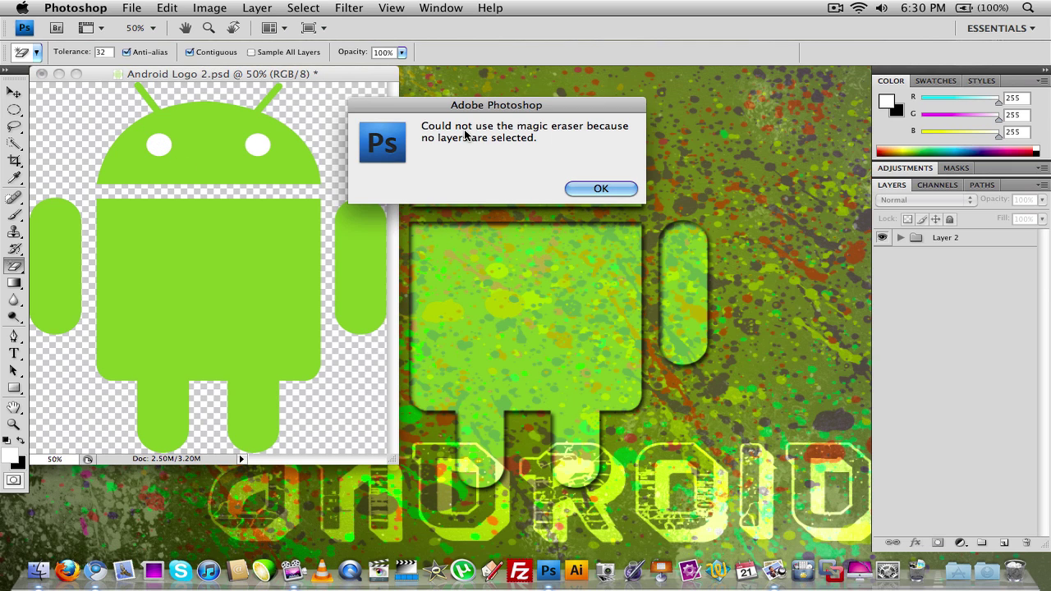
click(600, 188)
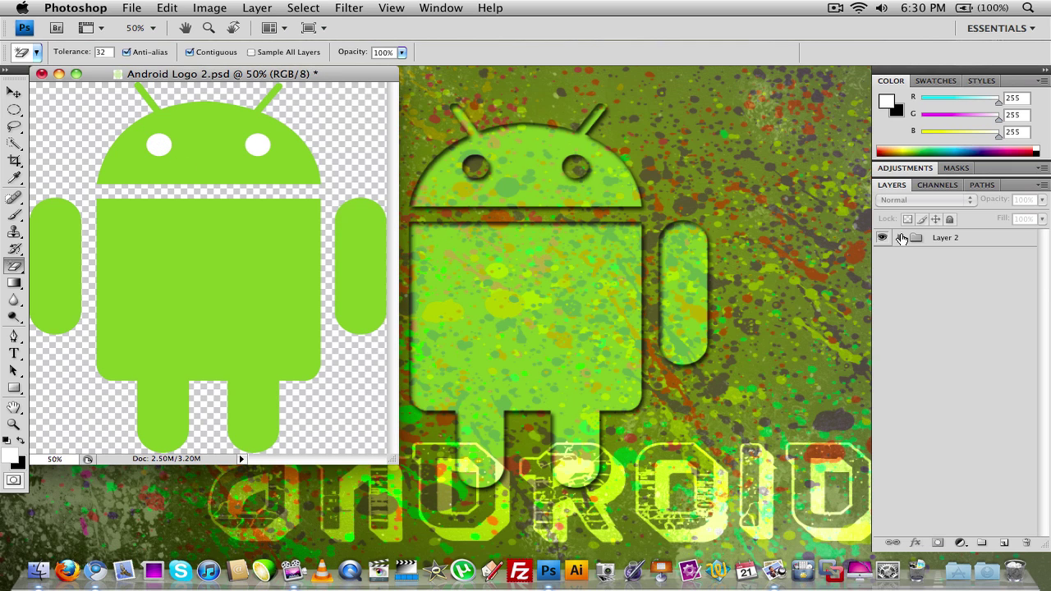
click(901, 237)
click(960, 264)
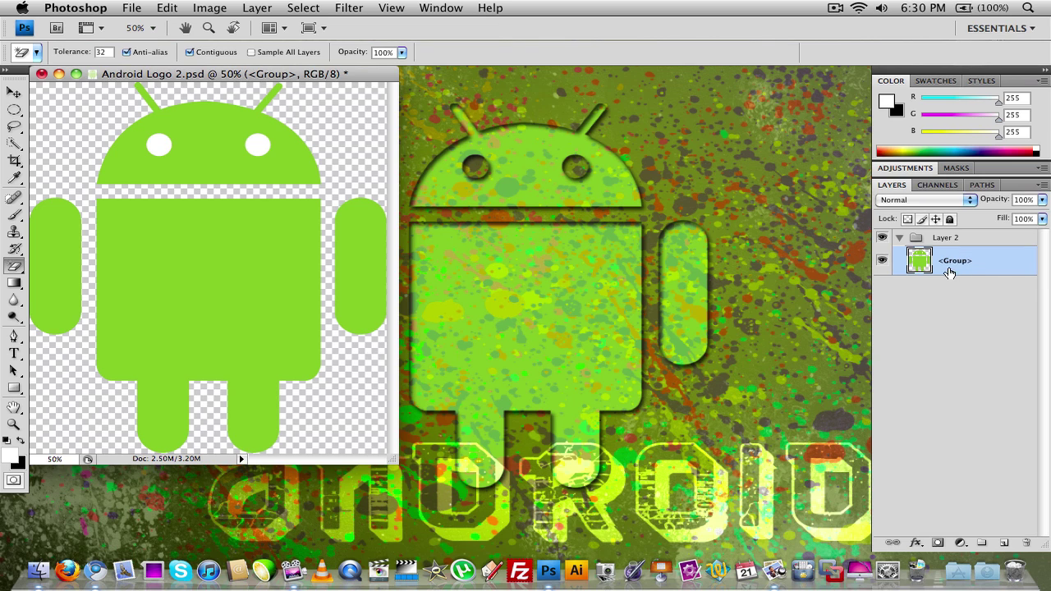
click(160, 146)
click(259, 147)
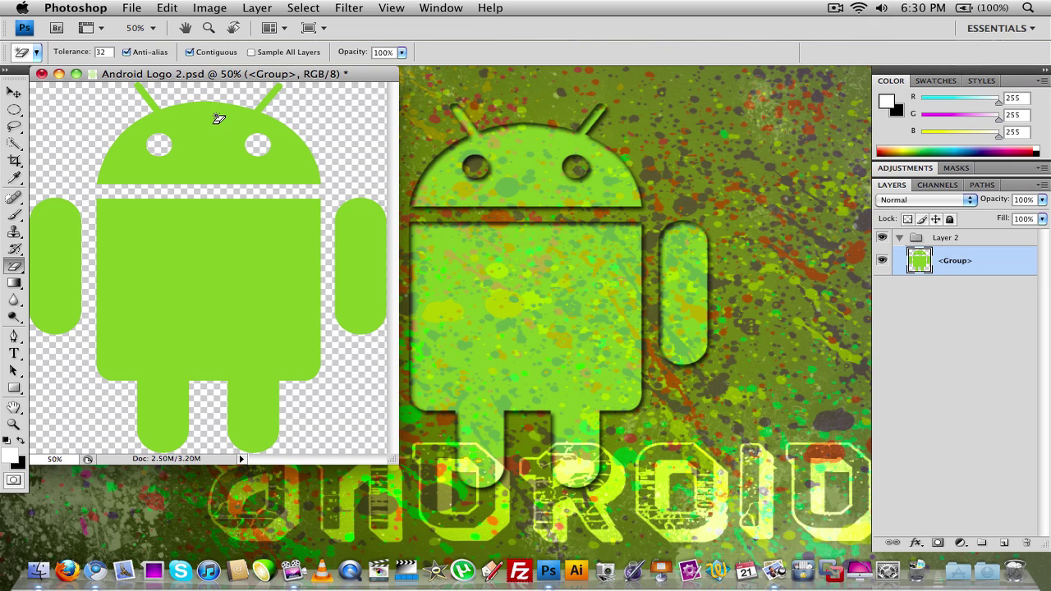
click(14, 92)
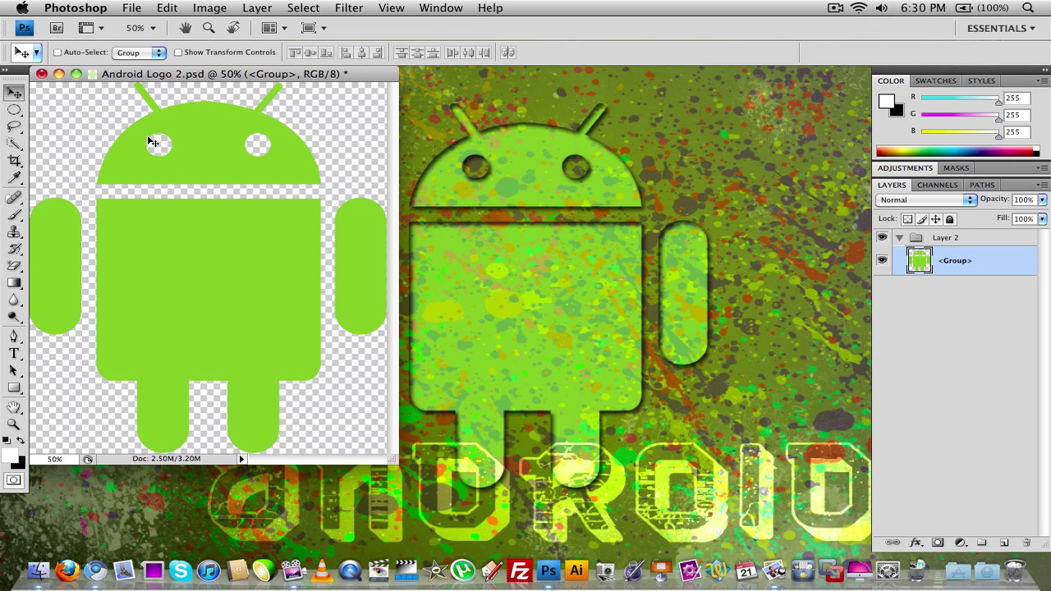
Create a new transparent document 1920 pixels wide and 1080 pixels high
click(123, 7)
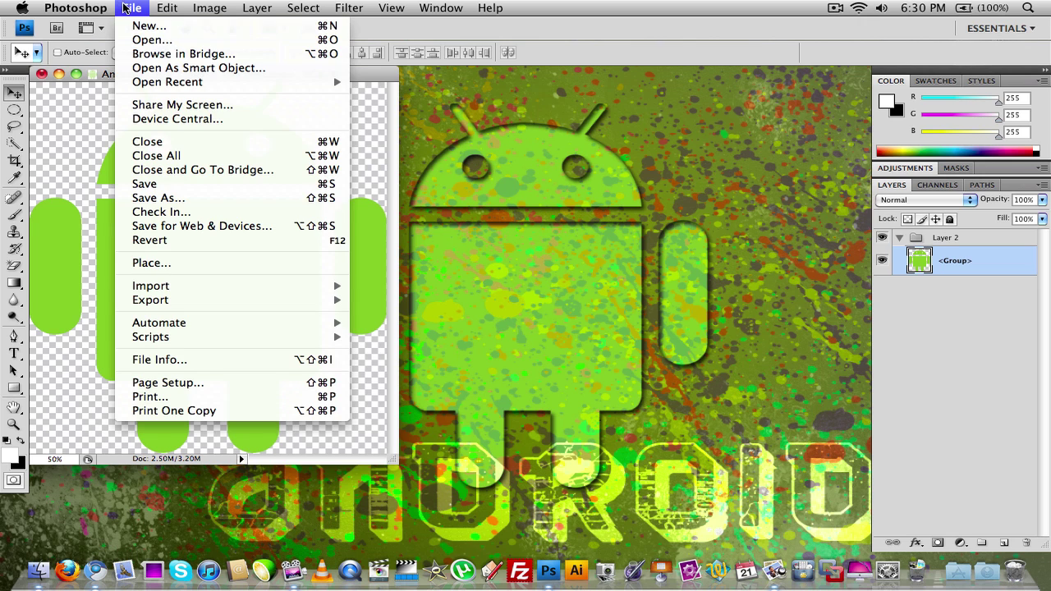
click(146, 26)
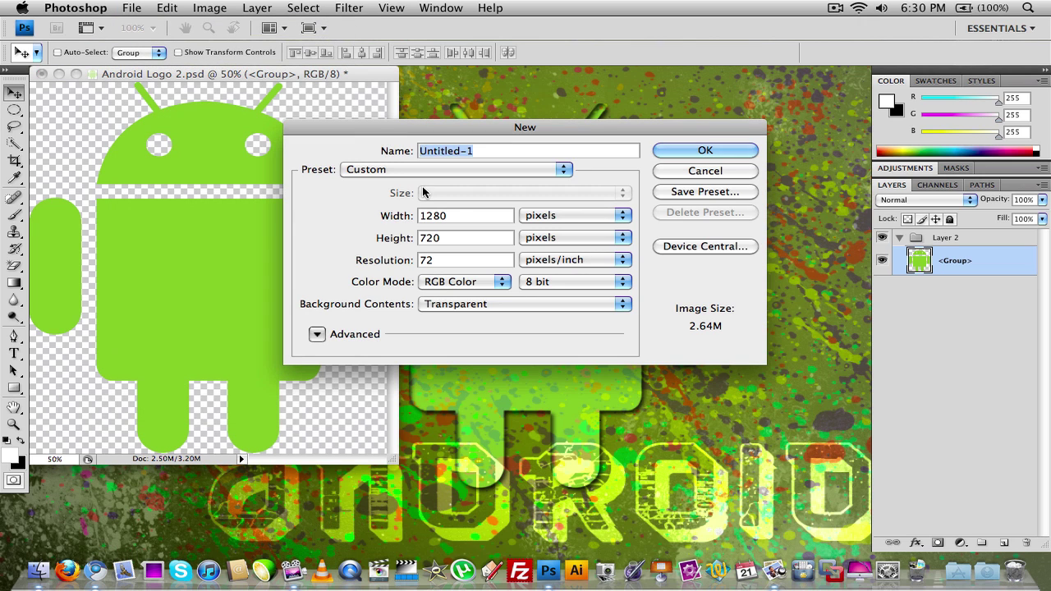
click(460, 217)
double_click(460, 216)
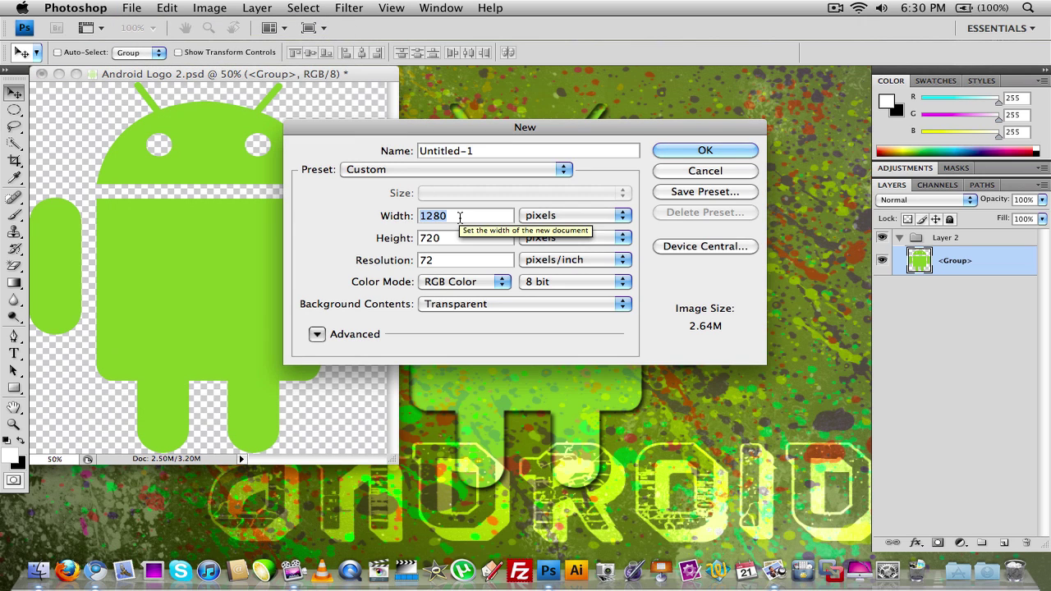
text(190)
key(BackSpace)
text(2)
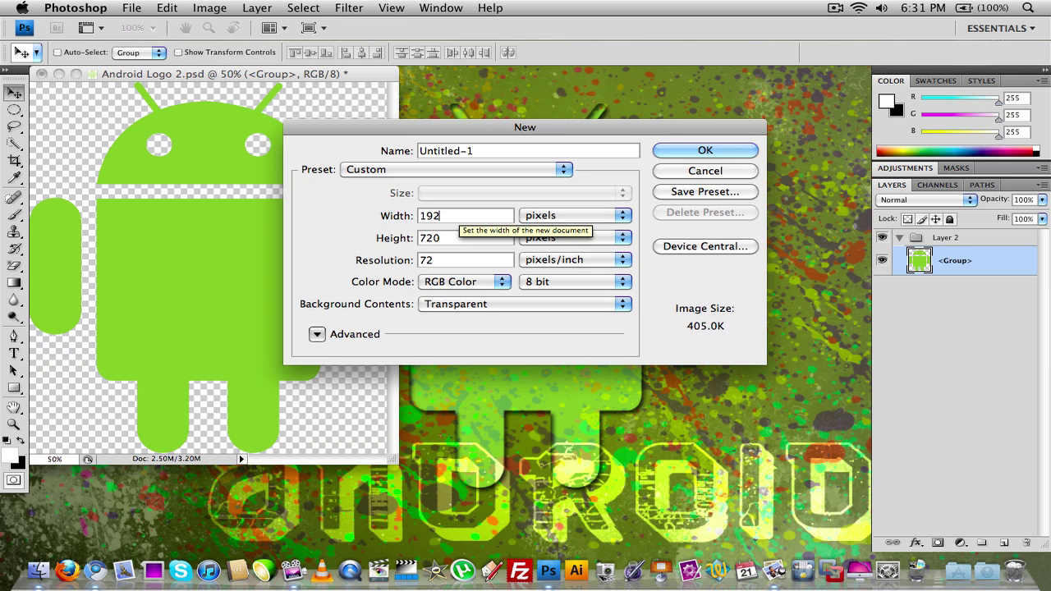
text(0)
key(Tab)
text(190)
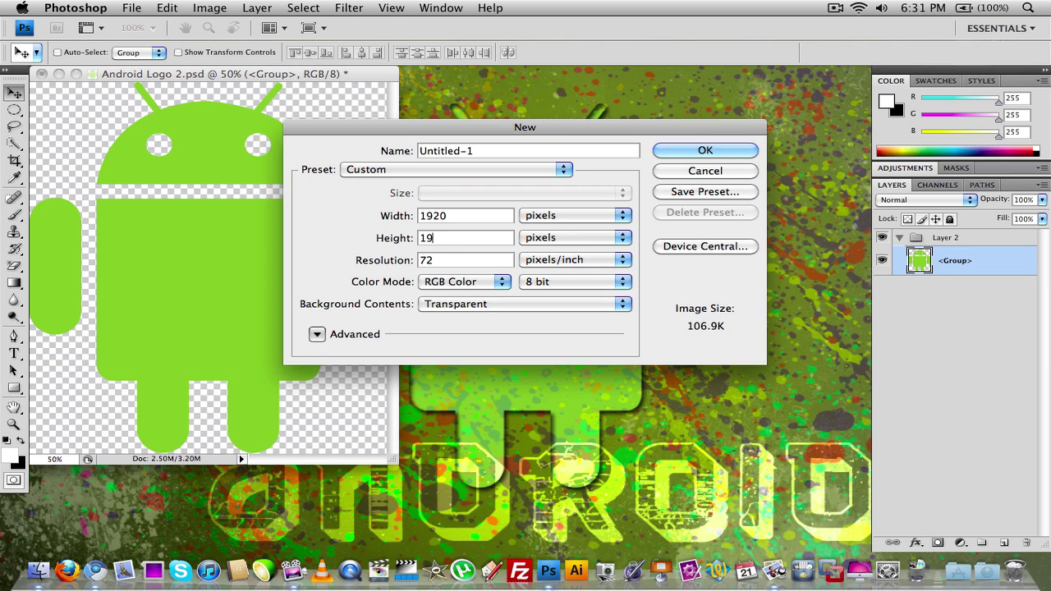
key(BackSpace)
key(BackSpace)
text(80)
key(BackSpace)
key(BackSpace)
text(080)
click(696, 152)
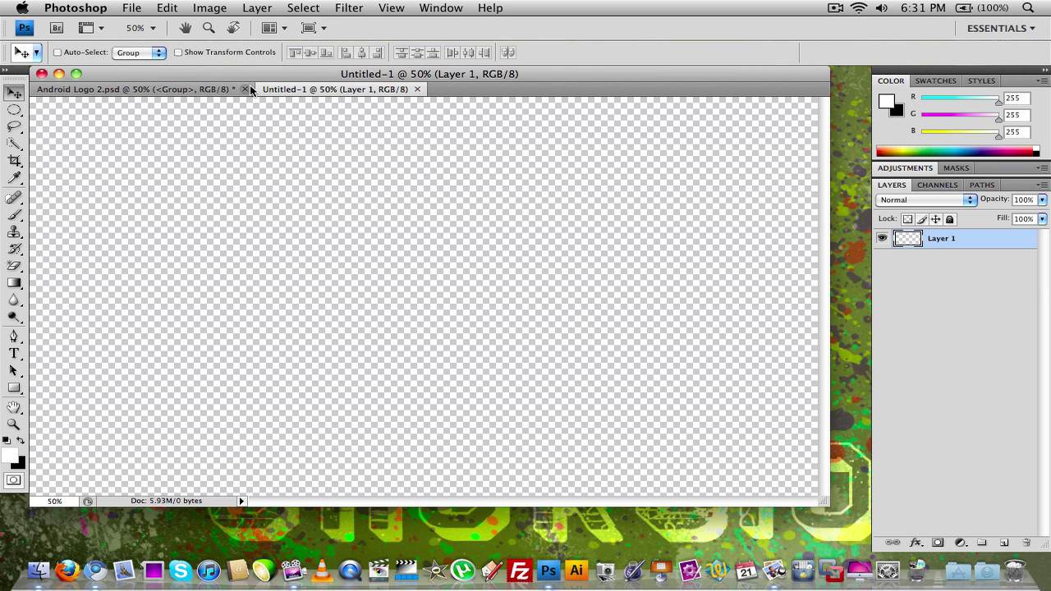
Open Grunge android wallpaper.psd from the desktop as a reference and return to the Untitled-1 document
key(super+h)
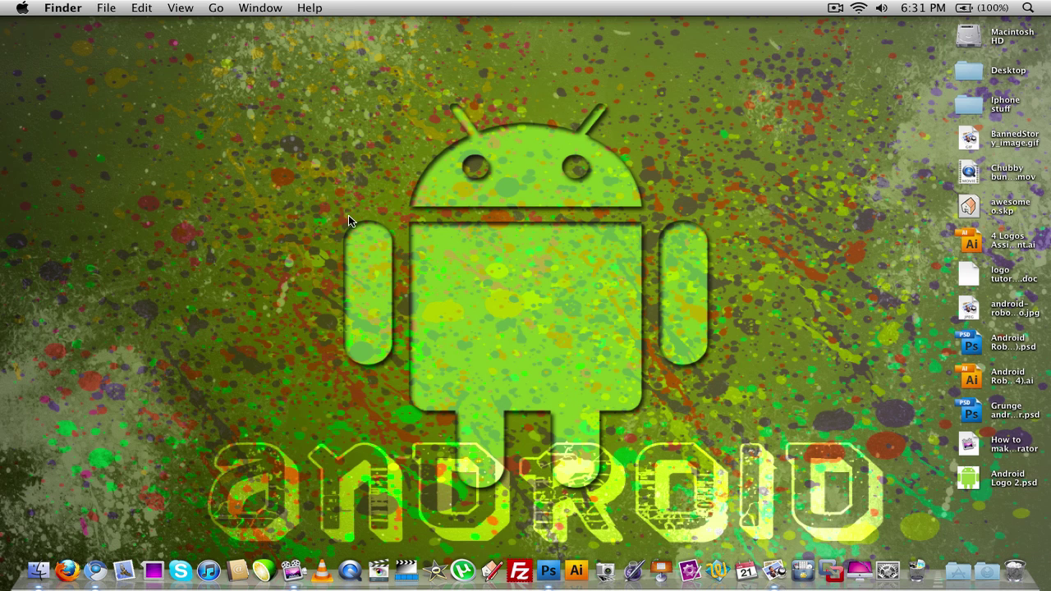
double_click(1002, 416)
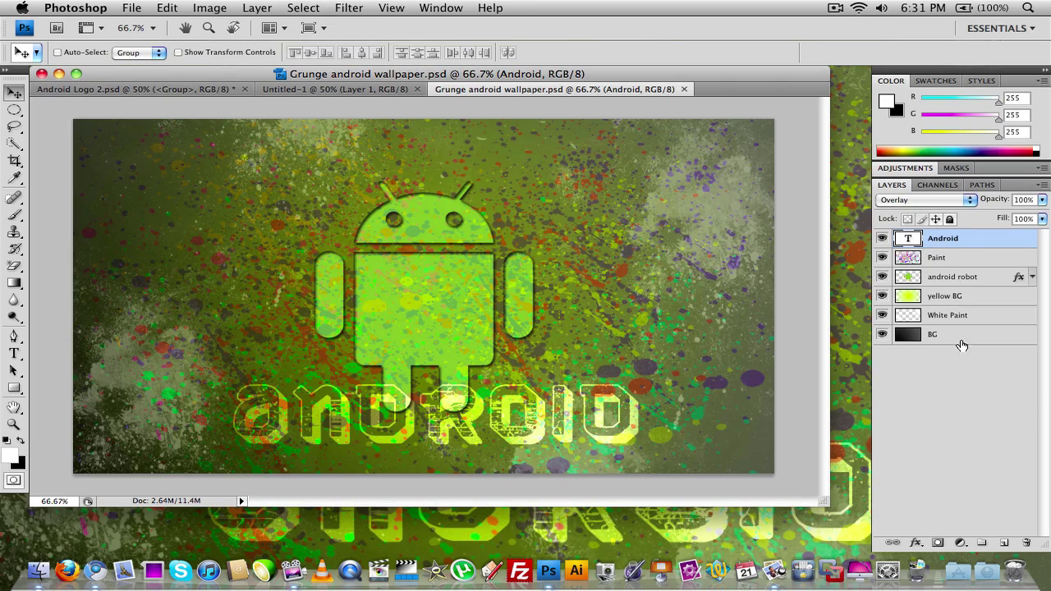
click(335, 89)
Rename the new document's only layer to BG
double_click(938, 241)
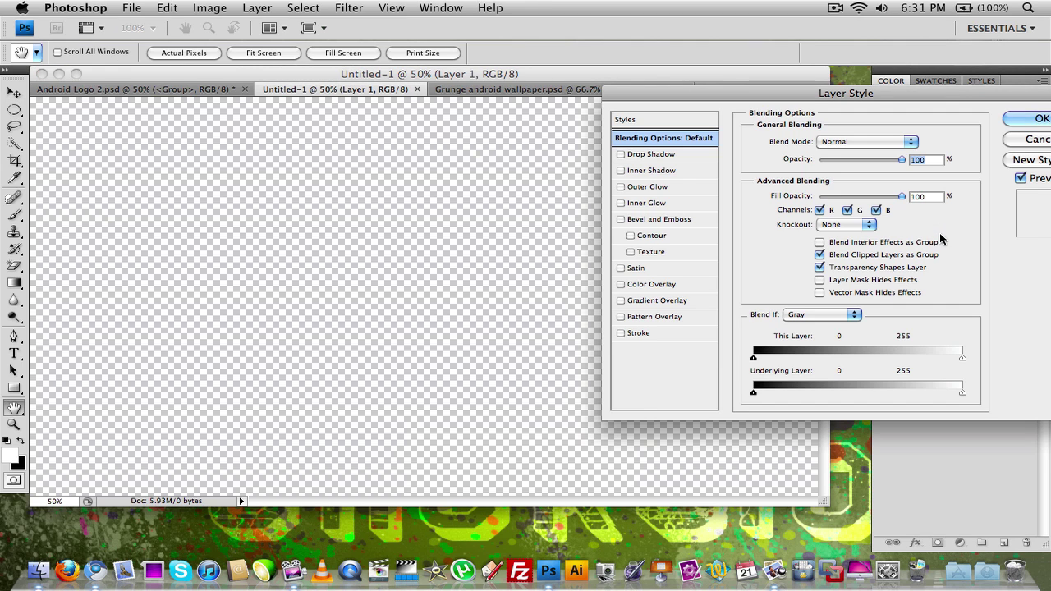
key(Escape)
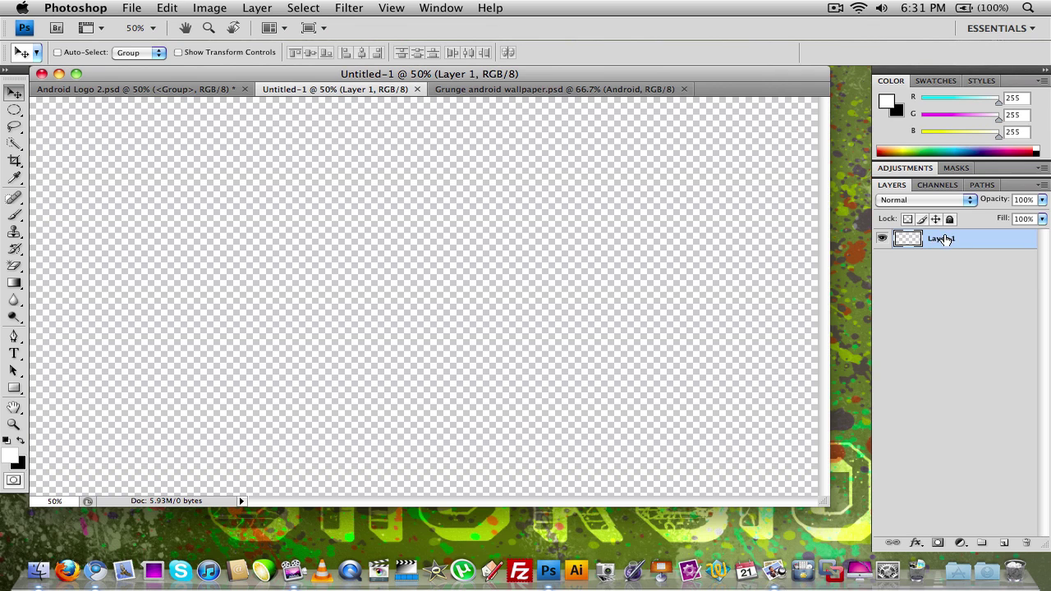
double_click(943, 239)
text(BG)
click(943, 316)
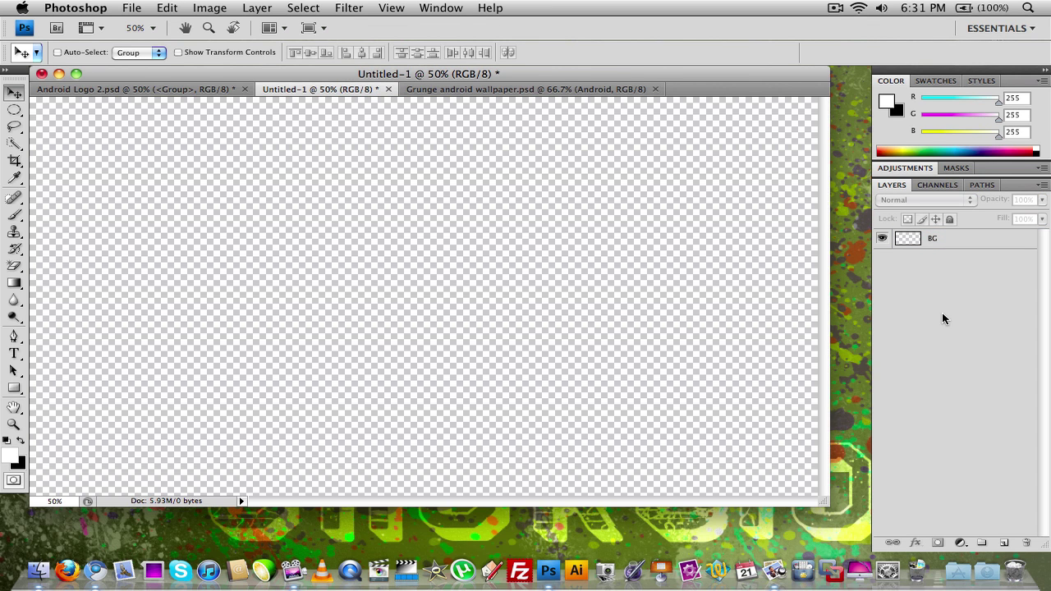
Fill the BG layer with a black-to-dark-grey radial gradient from the canvas's lower-left corner to its upper-right corner
drag(824, 502, 852, 524)
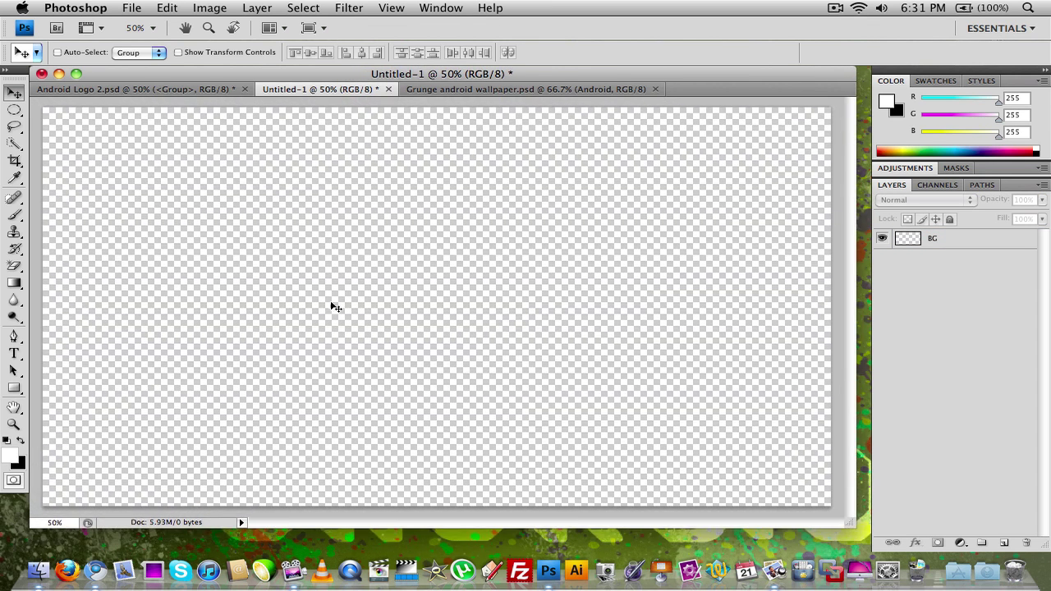
click(14, 283)
click(60, 54)
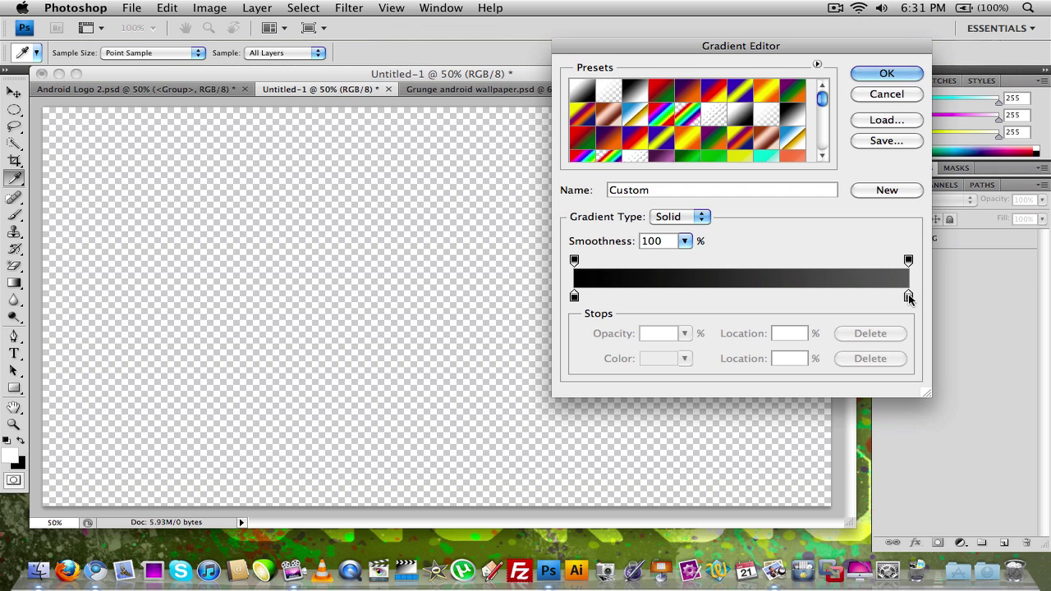
click(886, 75)
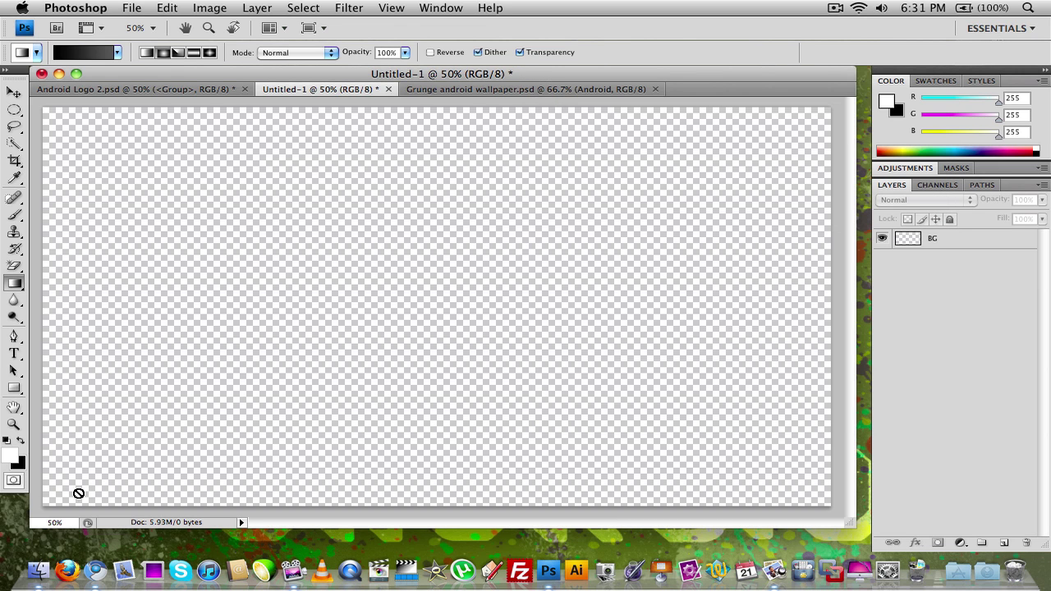
click(943, 239)
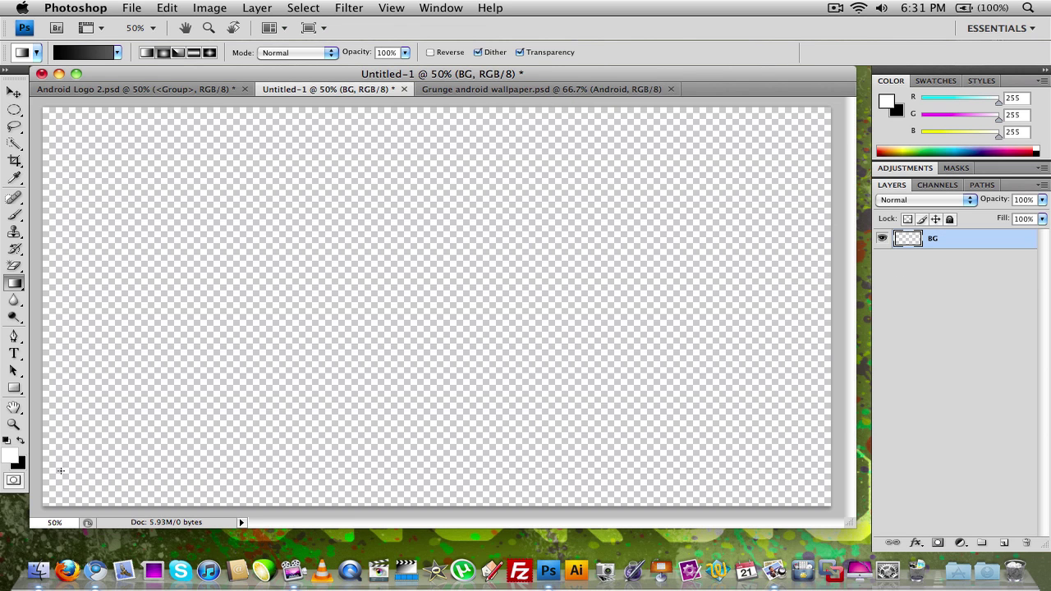
drag(36, 509, 858, 93)
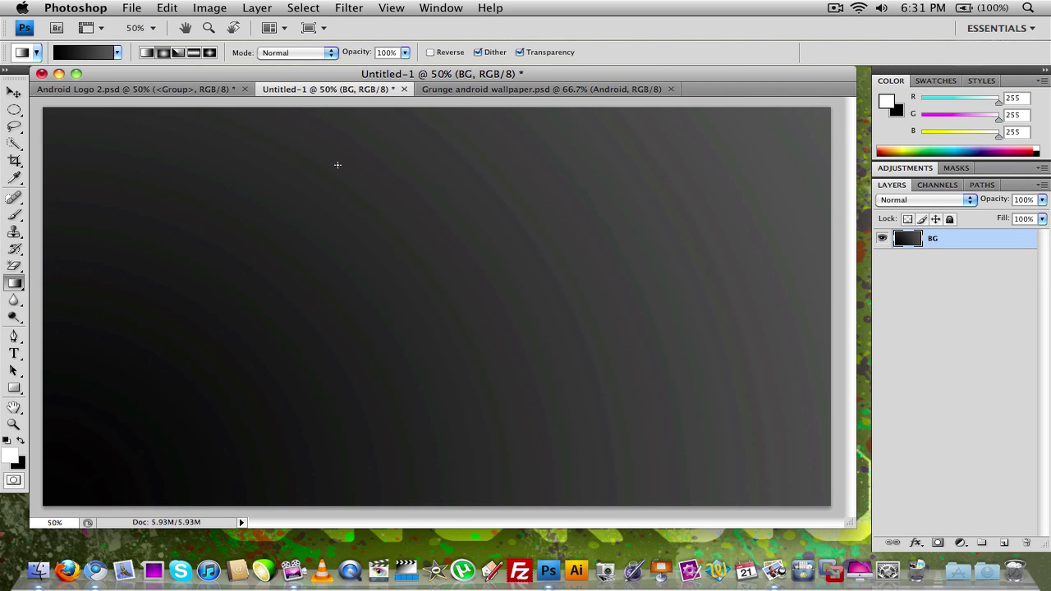
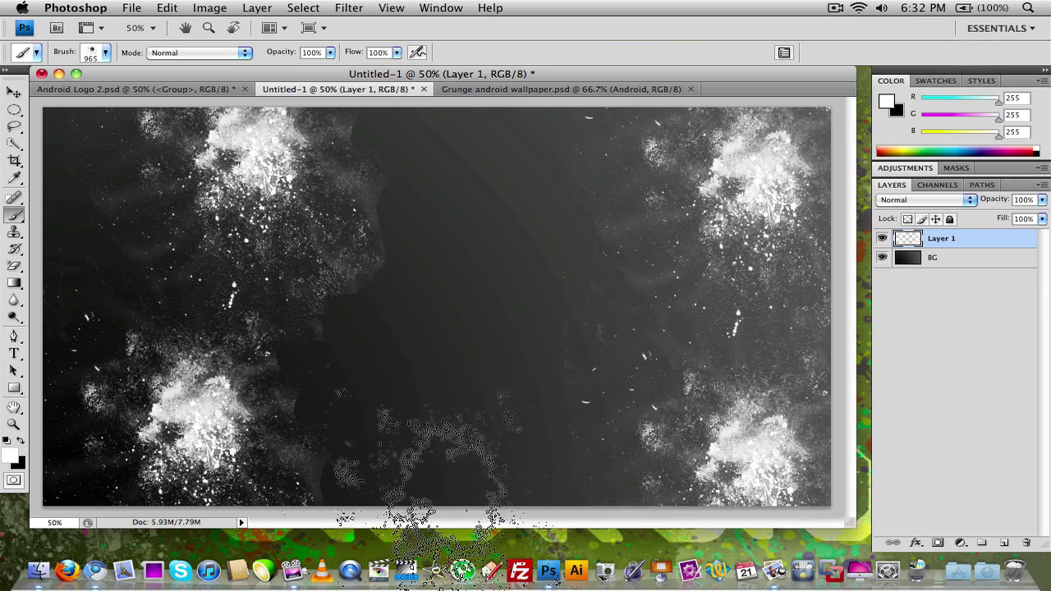
Paint white splatters at the bottom centre and top centre of Layer 1 with the 965 px splatter brush
mouse_move(435, 501)
mouse_down()
mouse_move(504, 377)
mouse_move(500, 124)
mouse_move(612, 177)
mouse_up()
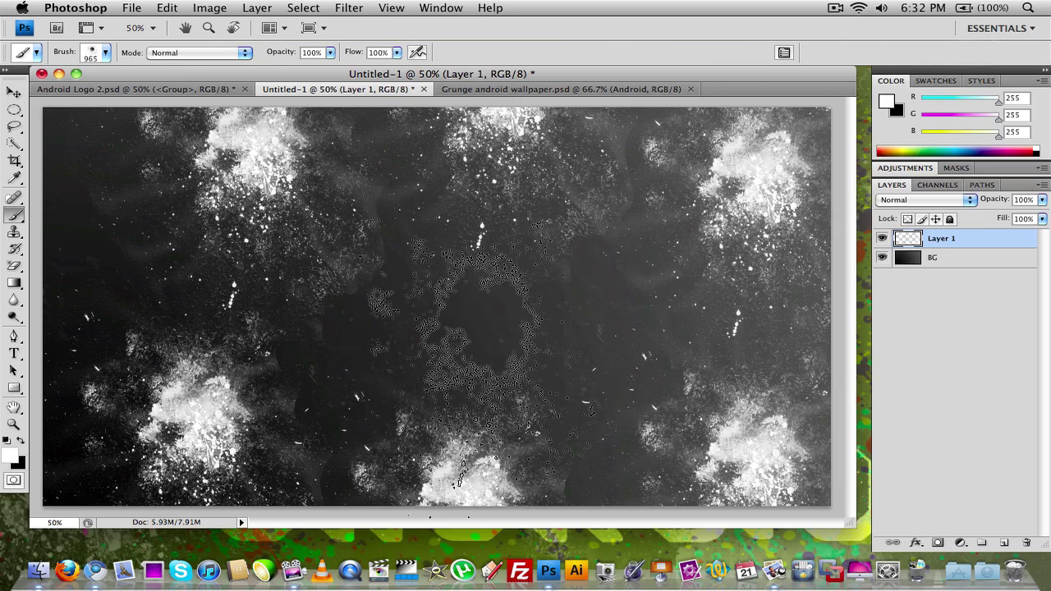
Paint one more white splatter at the canvas centre on Layer 1 and compare the document with Grunge android wallpaper.psd
click(473, 345)
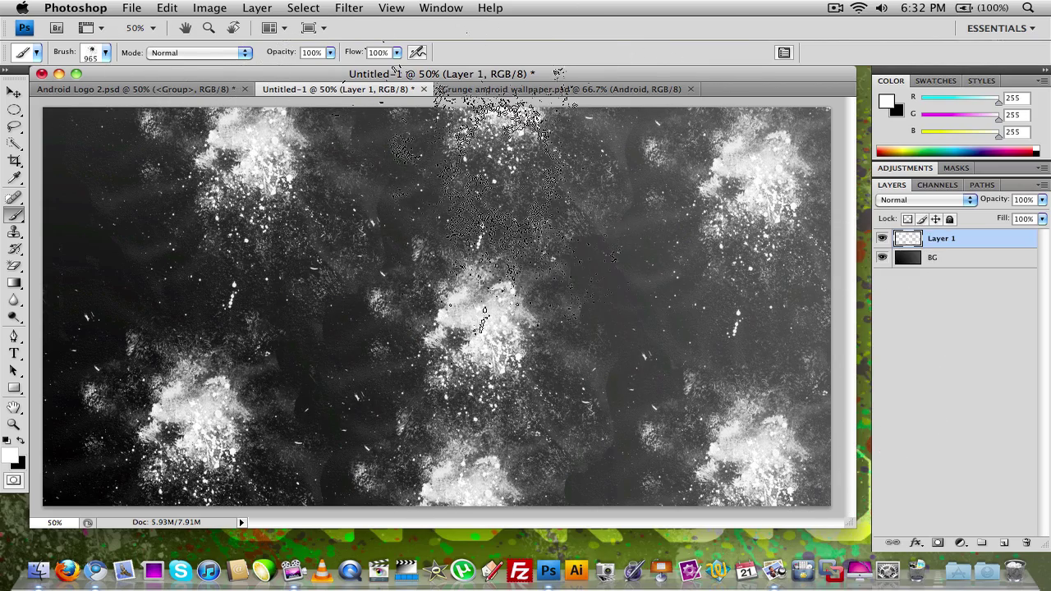
click(546, 88)
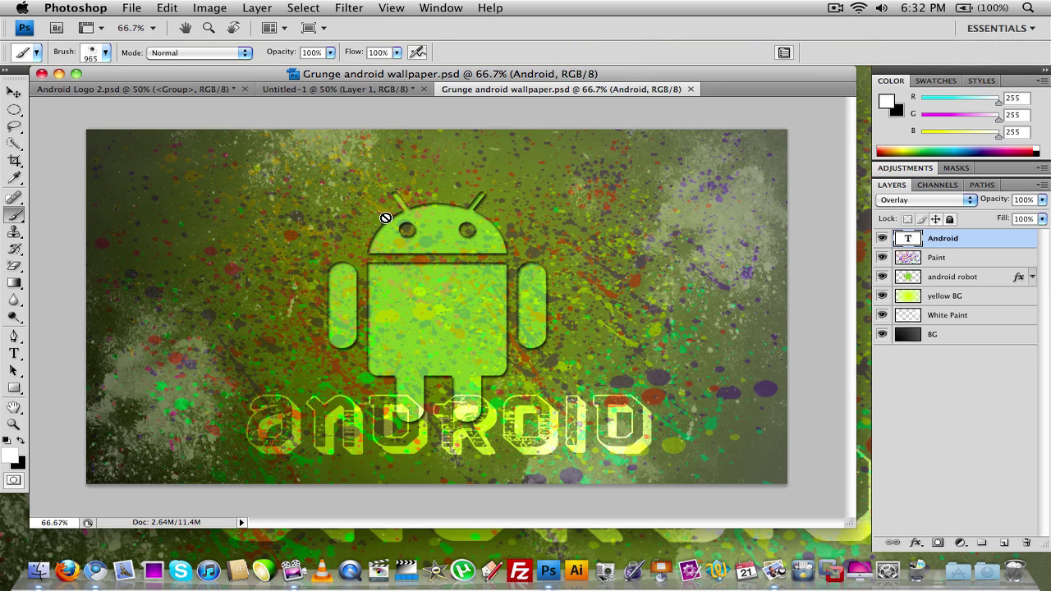
click(329, 89)
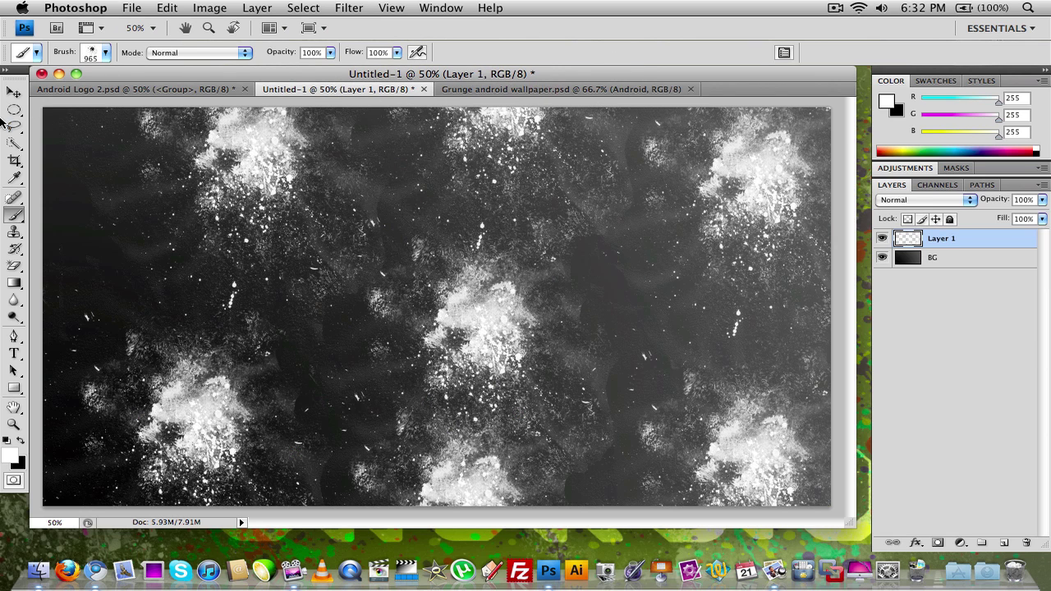
click(17, 92)
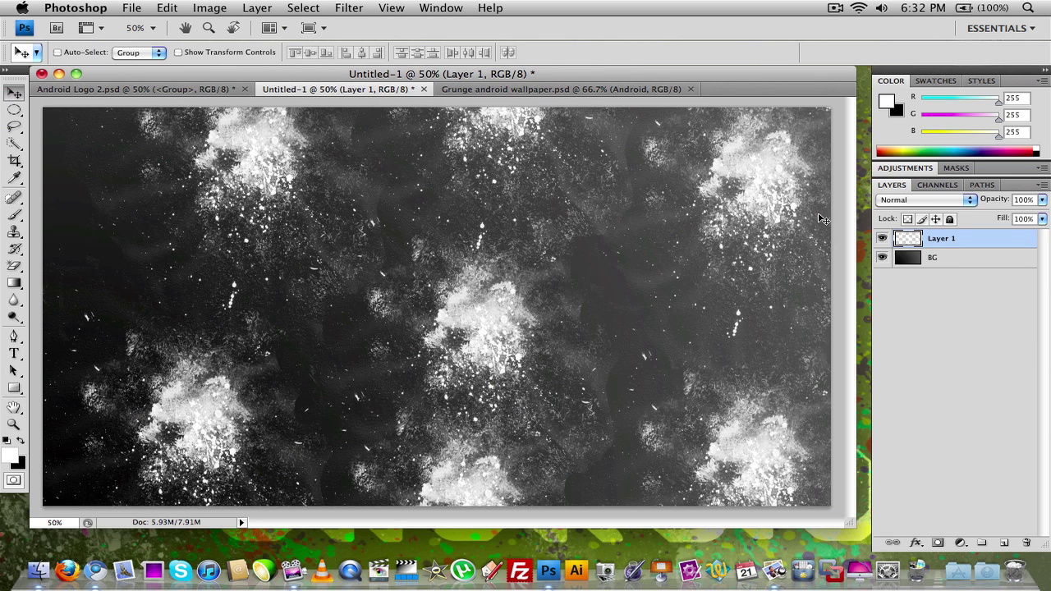
Add a new layer above Layer 1 and choose the soft round 300 px brush with 0% hardness
click(1005, 543)
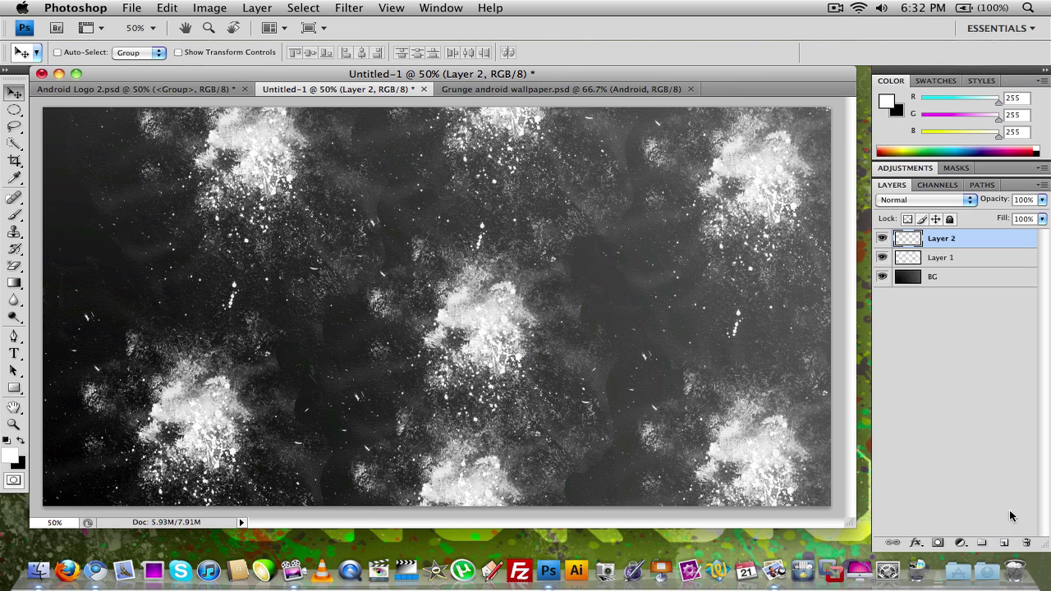
click(12, 219)
click(105, 52)
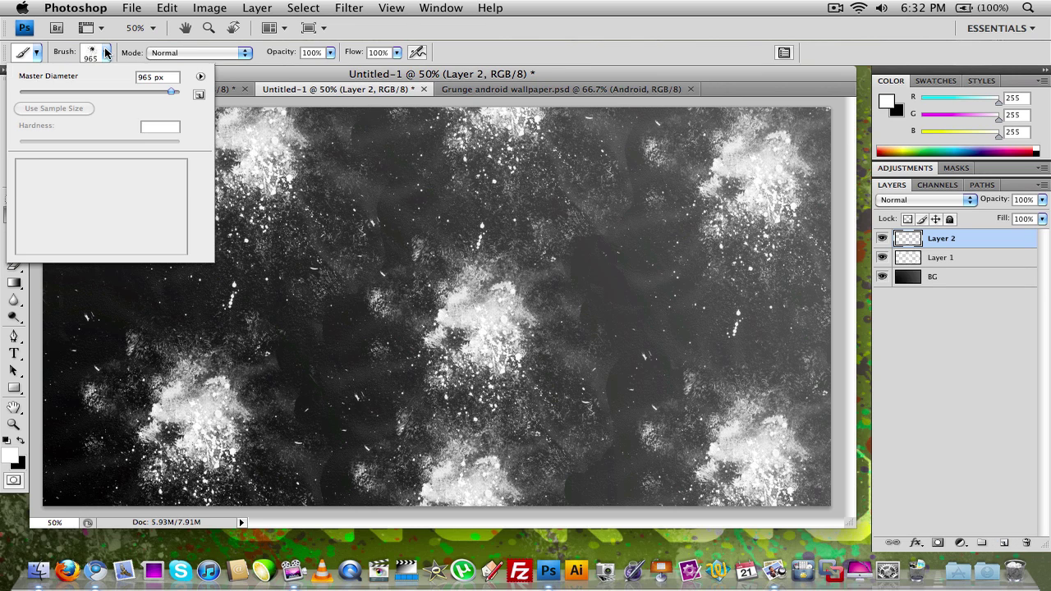
drag(175, 197, 179, 177)
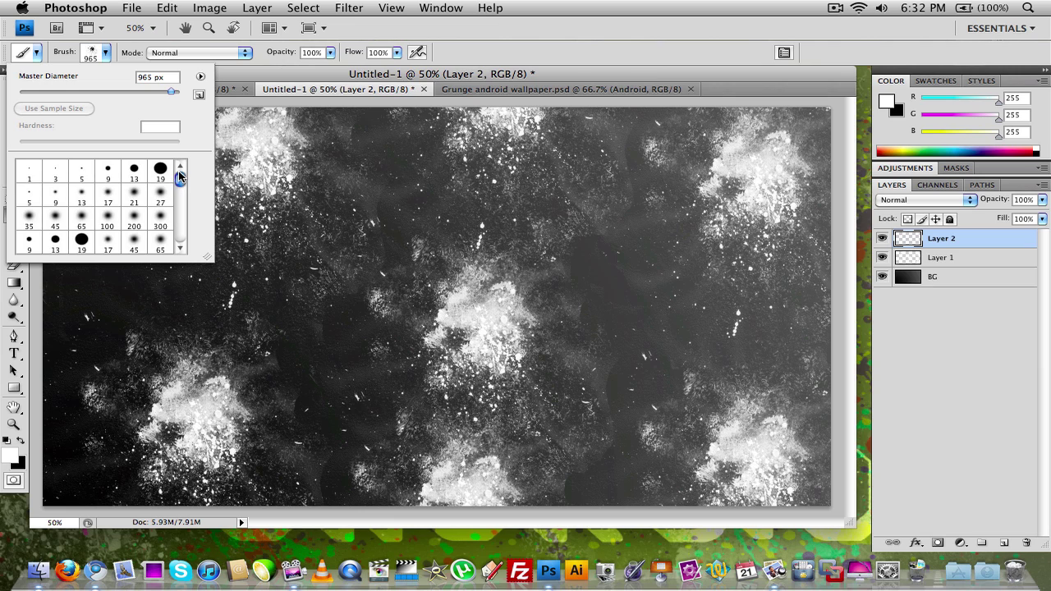
click(162, 222)
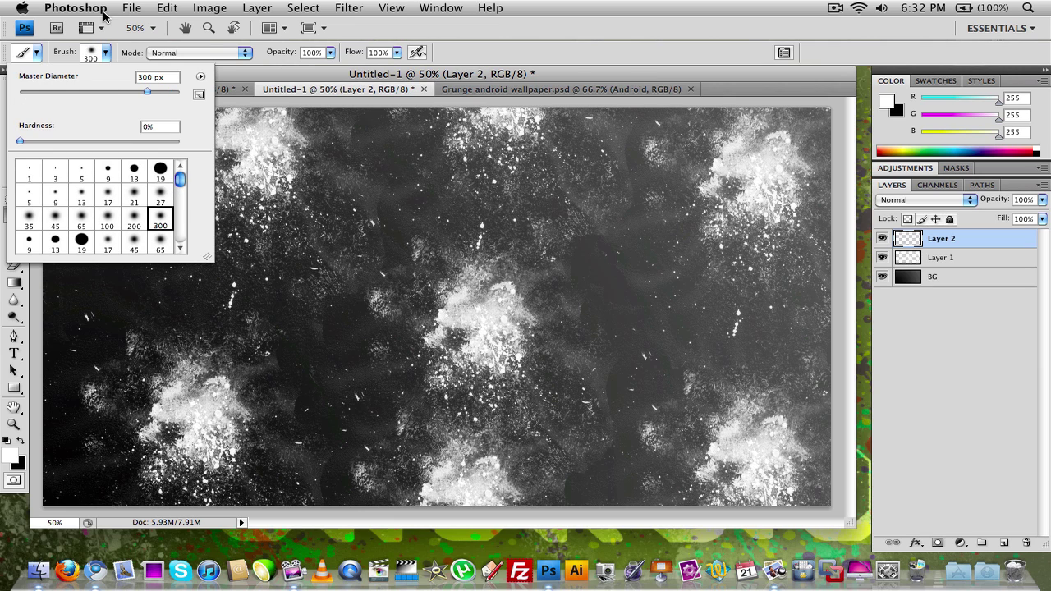
click(106, 51)
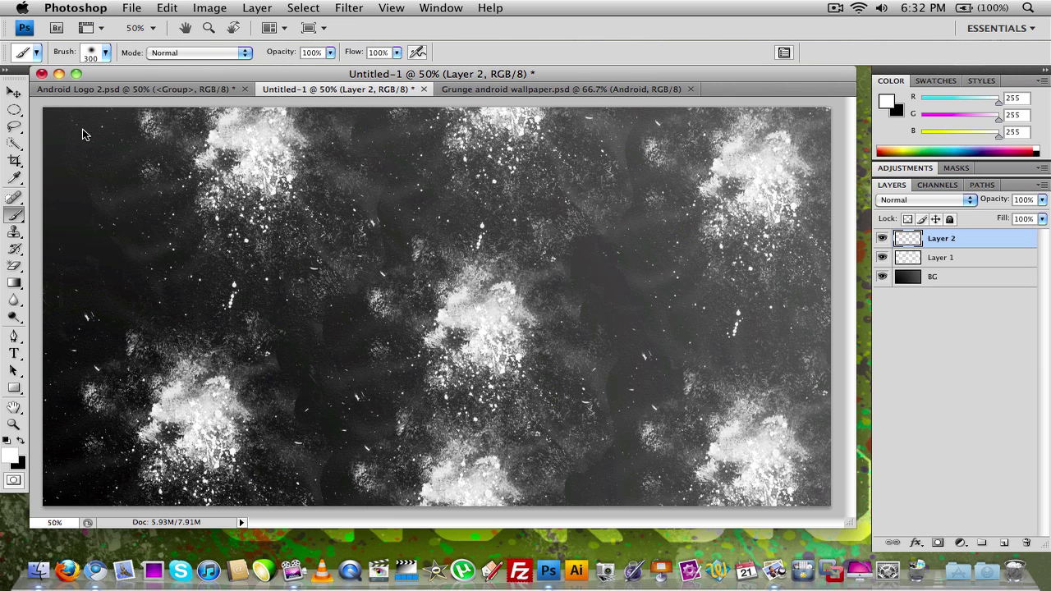
Set the foreground colour to bright yellow-green with R 234, G 255, B 0
click(10, 458)
click(542, 307)
click(520, 148)
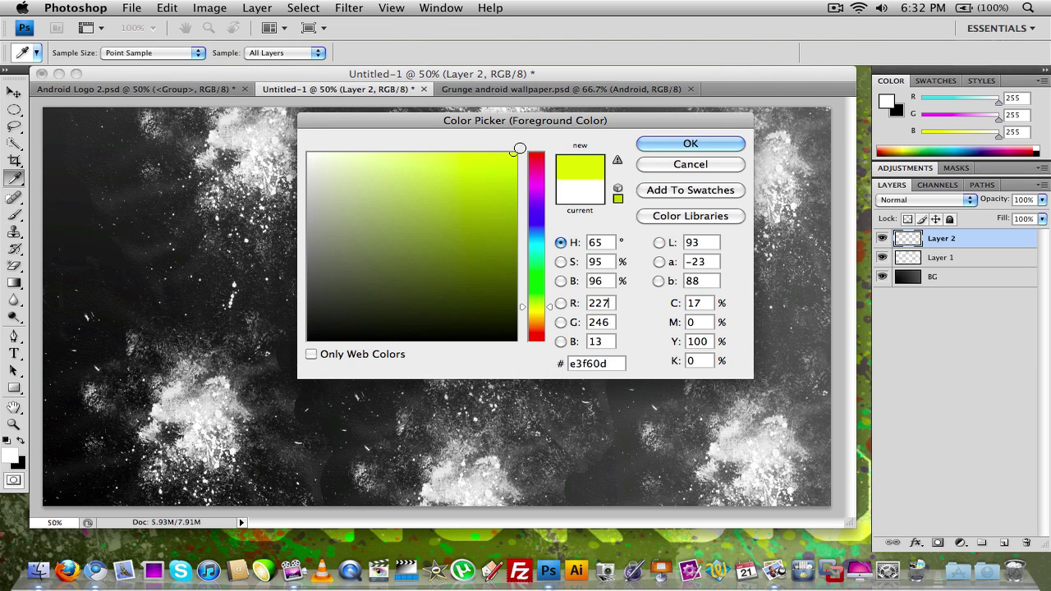
click(519, 152)
click(690, 144)
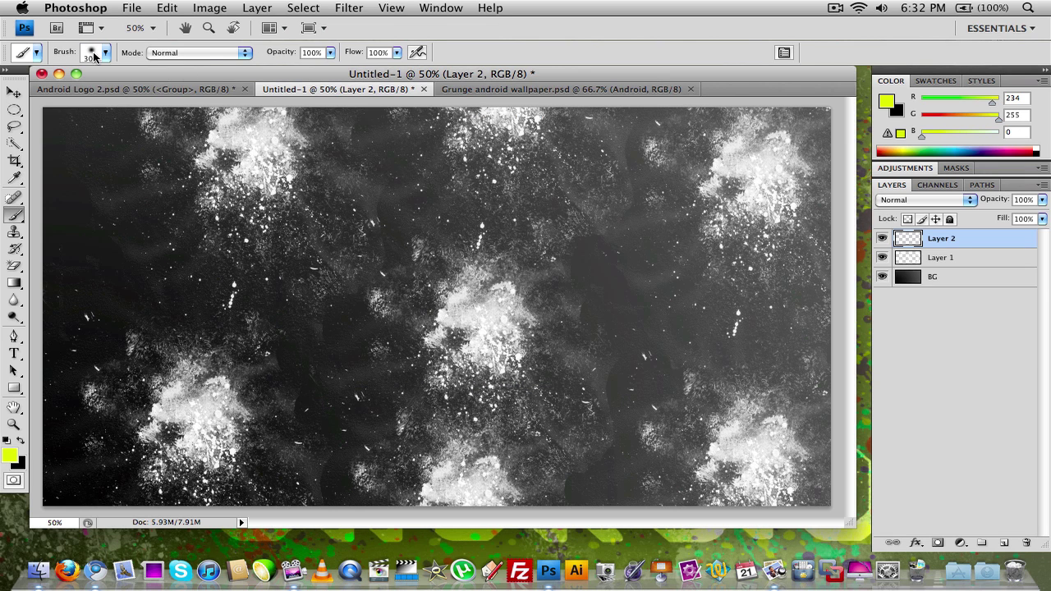
Enlarge the soft brush to 2343 px and paint a single large yellow-green glow around the canvas centre on Layer 2
click(94, 54)
drag(169, 97, 185, 92)
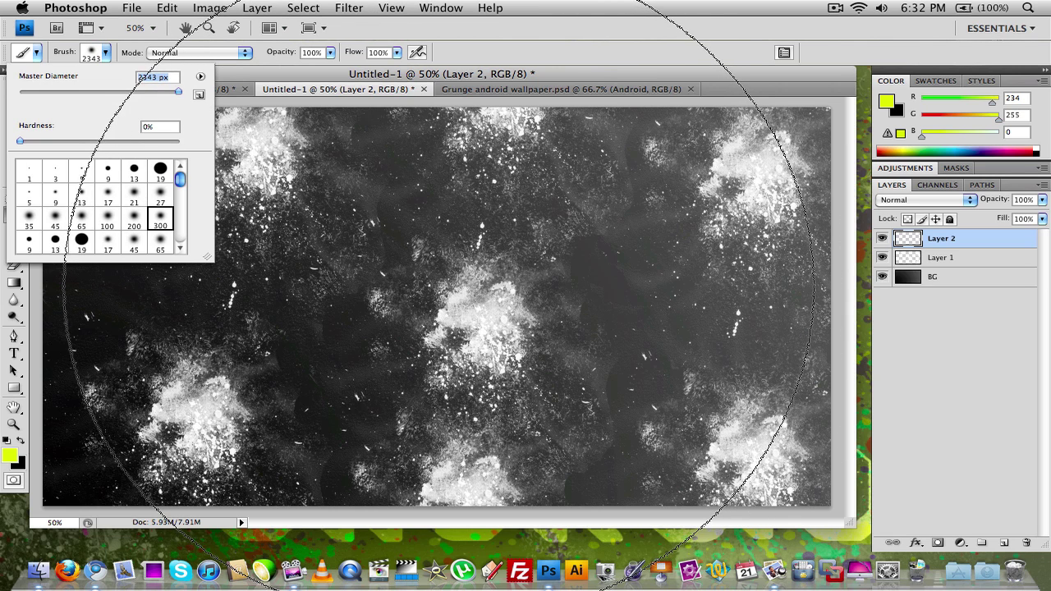
key(Return)
click(440, 271)
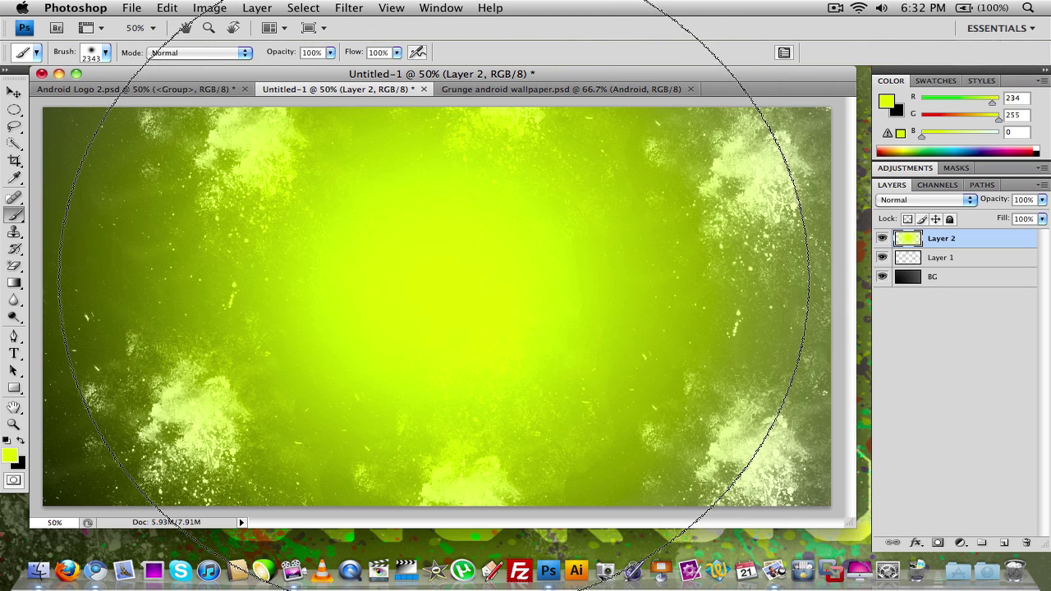
click(13, 93)
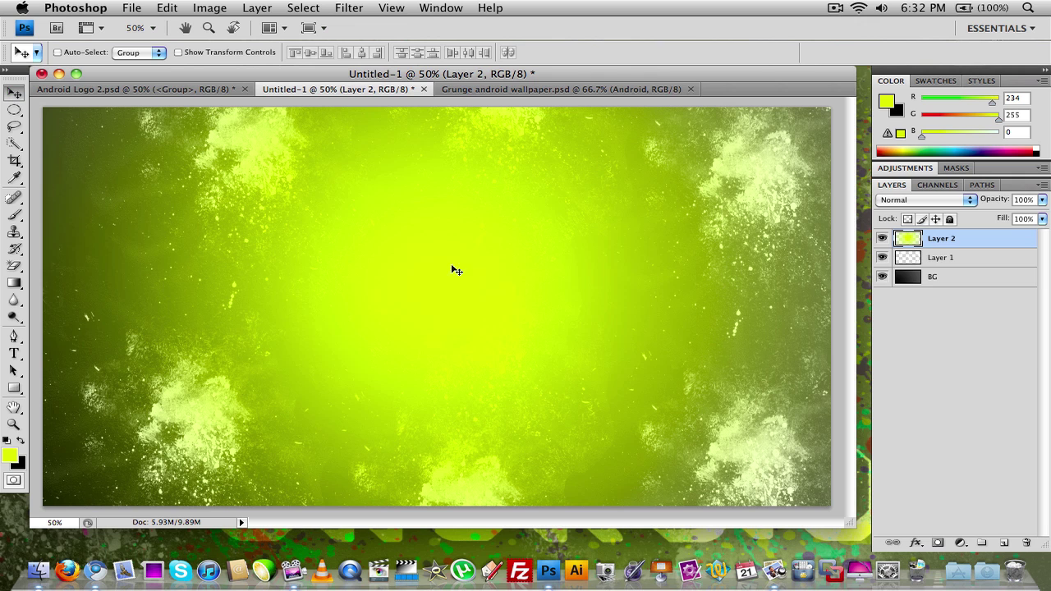
Check the White Paint layer's opacity in Grunge android wallpaper.psd and set Layer 2's opacity in Untitled-1 to 53%
click(541, 91)
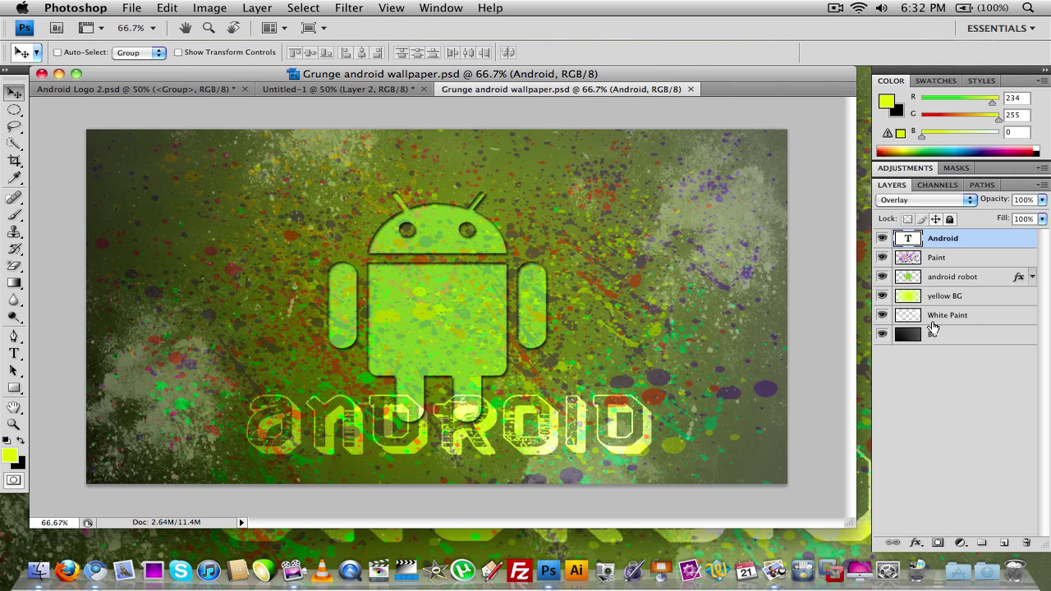
click(959, 314)
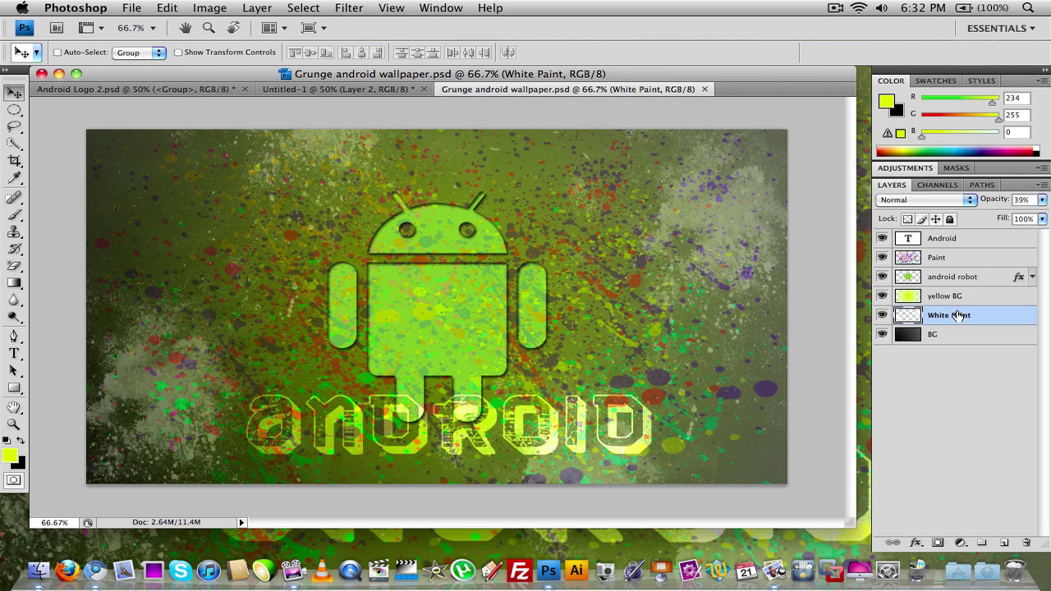
click(314, 93)
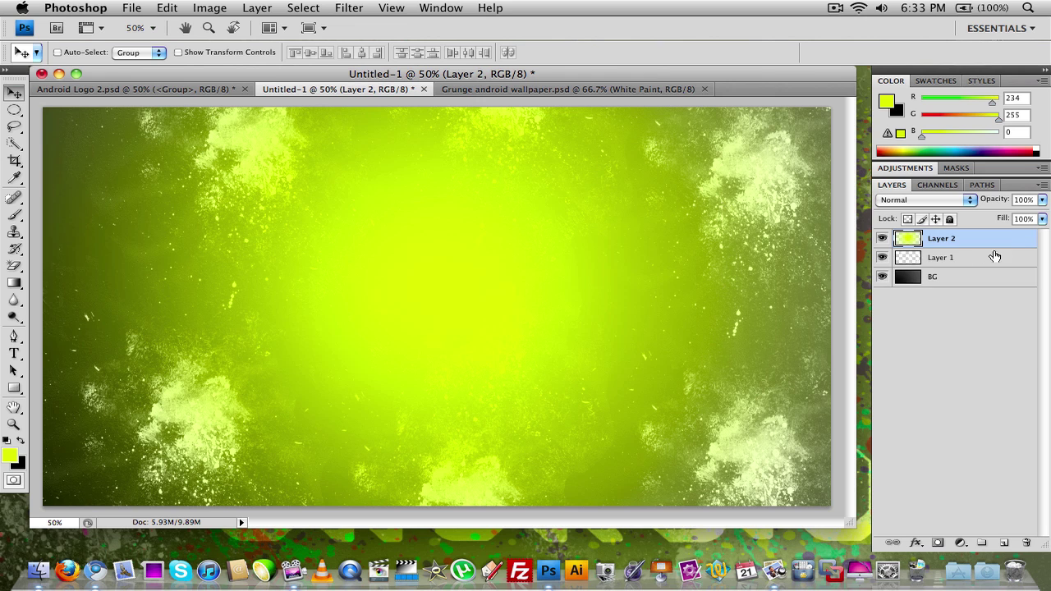
click(1041, 201)
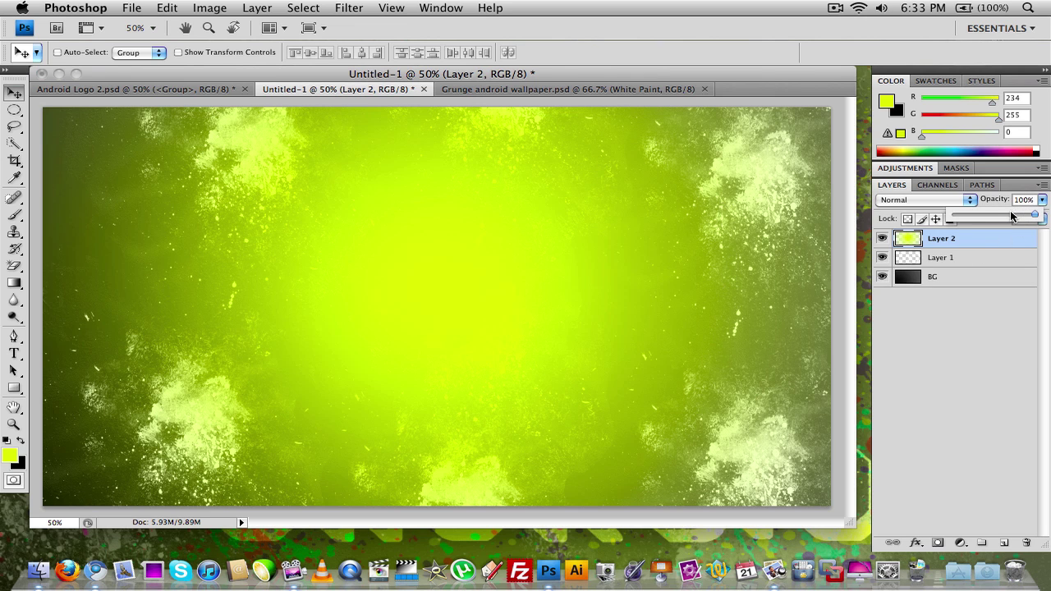
drag(1013, 216, 995, 216)
click(978, 328)
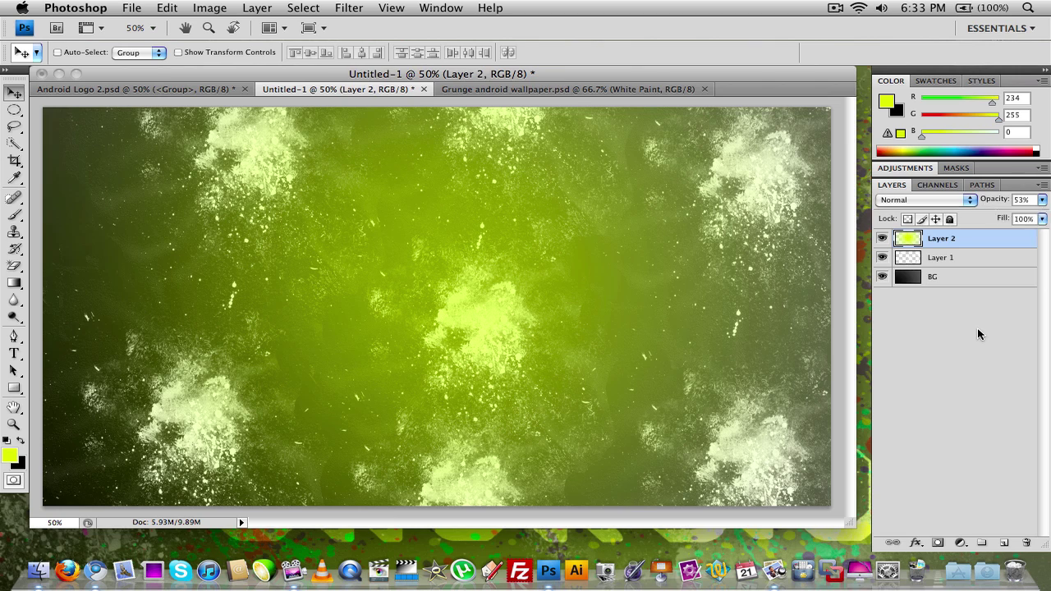
click(978, 328)
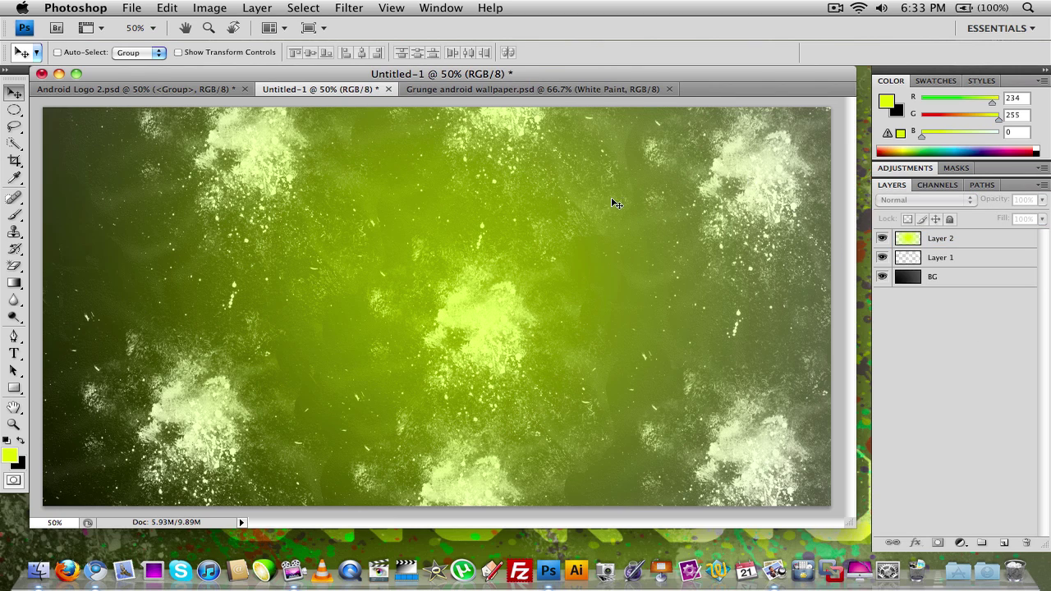
Lower the opacity of Layer 1 with the white splatters to 37%
click(944, 258)
drag(1042, 202, 992, 220)
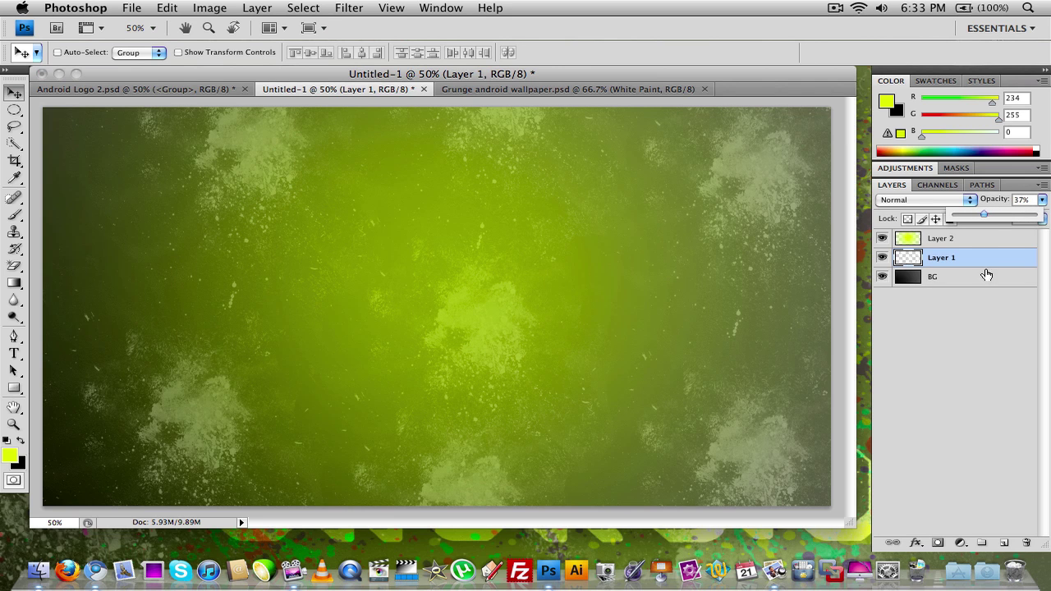
click(989, 395)
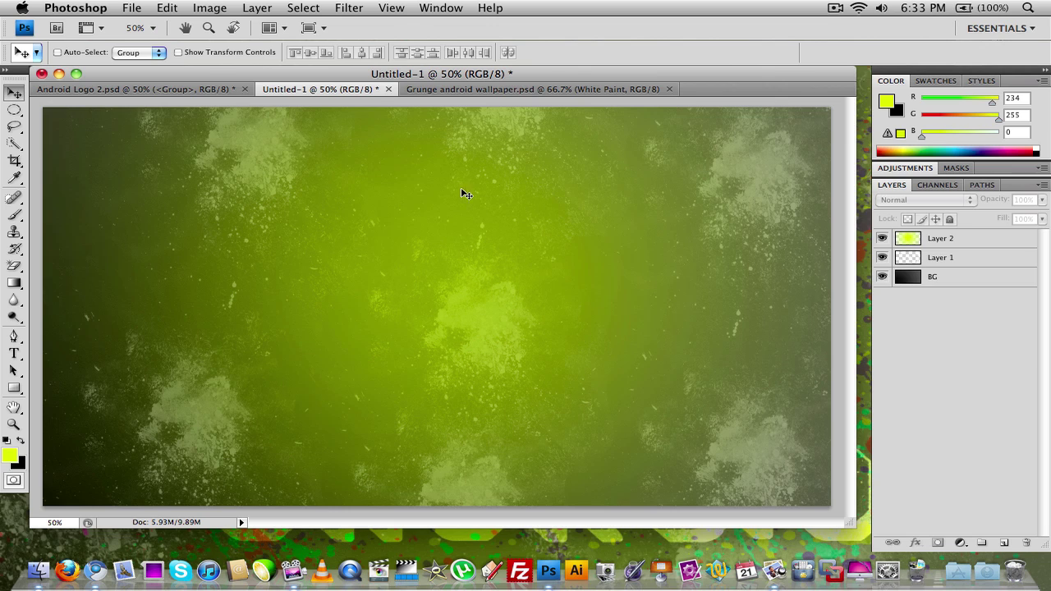
Rename the splatter layer to White Splat and the yellow-green glow layer to Yello
double_click(935, 261)
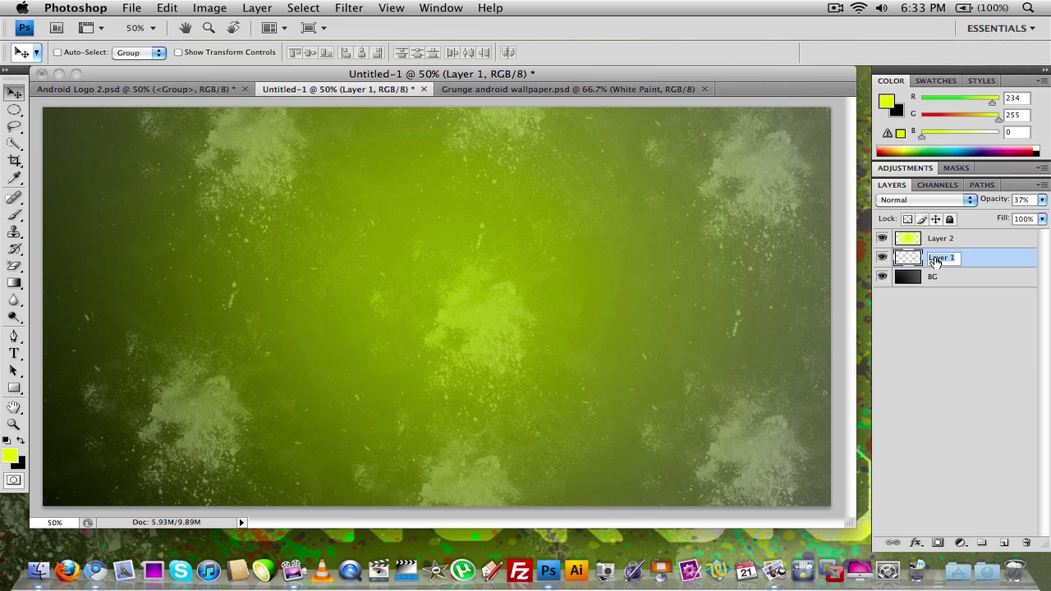
text(White Splat)
double_click(940, 238)
text(Yell)
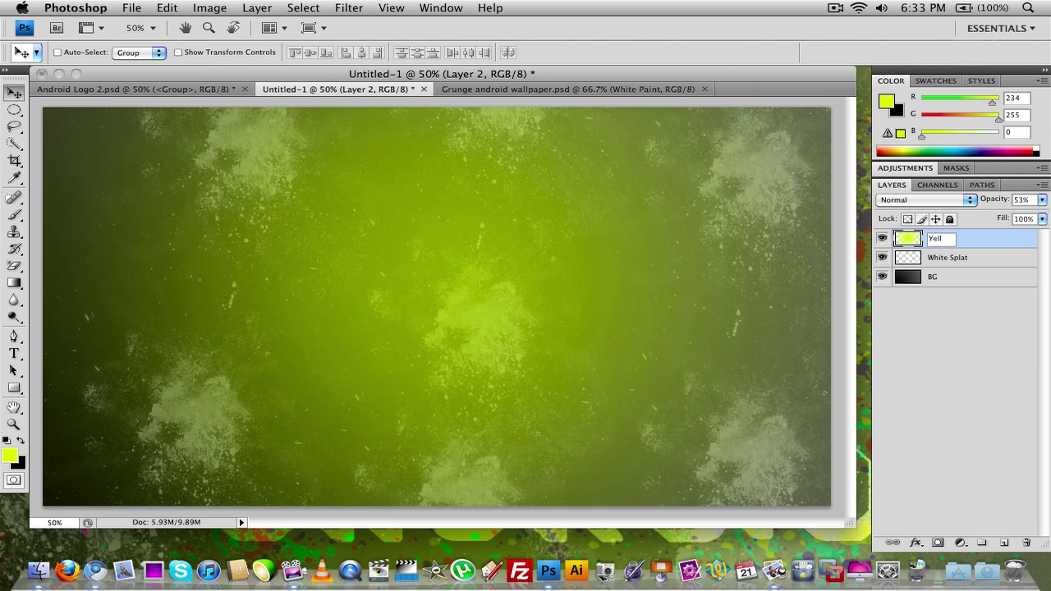
text(o)
click(944, 425)
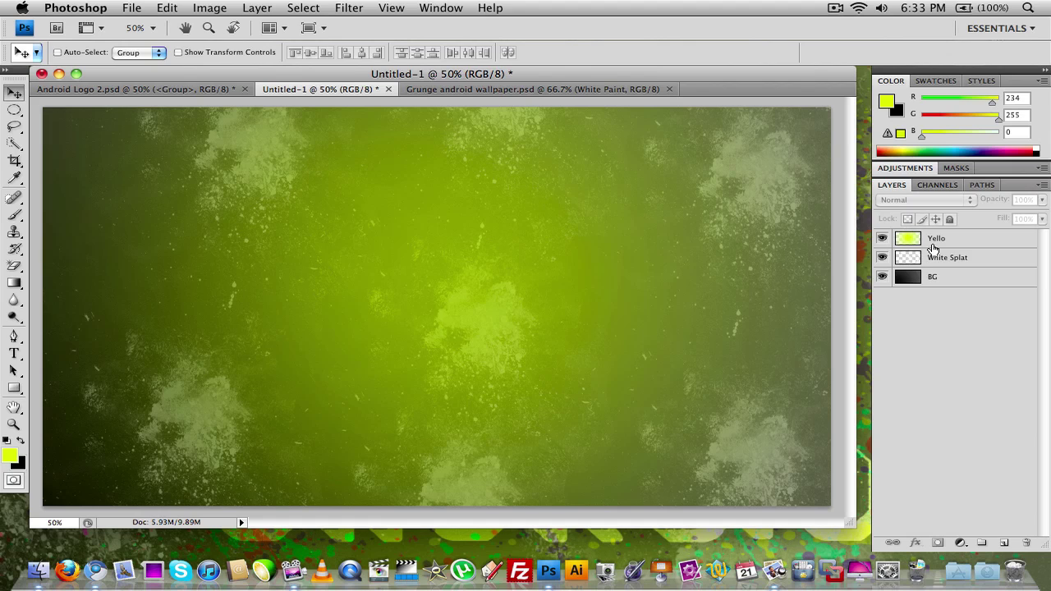
Add a new layer above Yello and try to transfer the robot from Android Logo 2.psd to the tabbed Untitled-1 document
click(1005, 544)
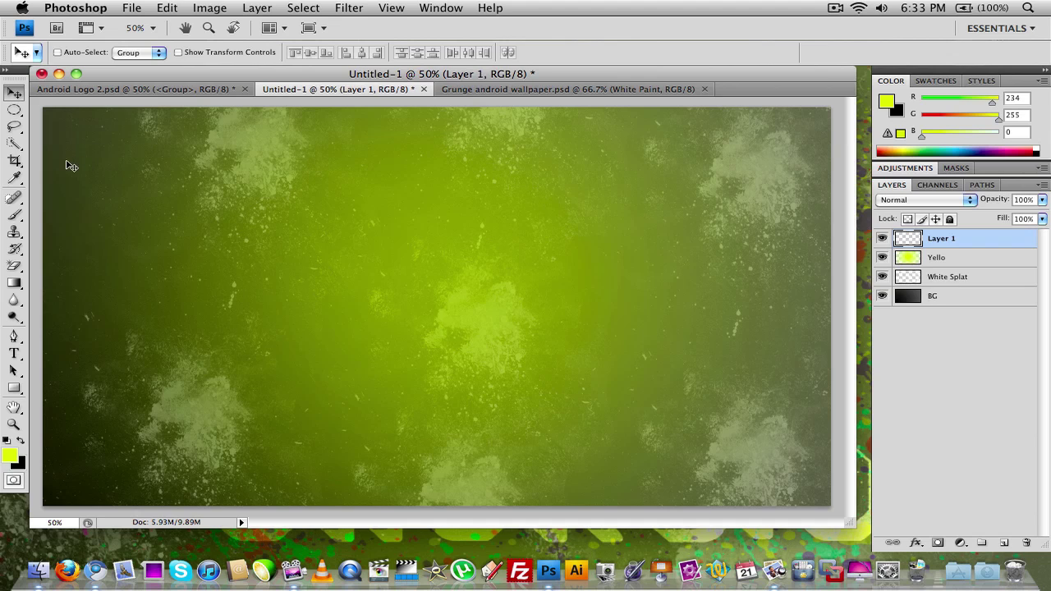
click(150, 89)
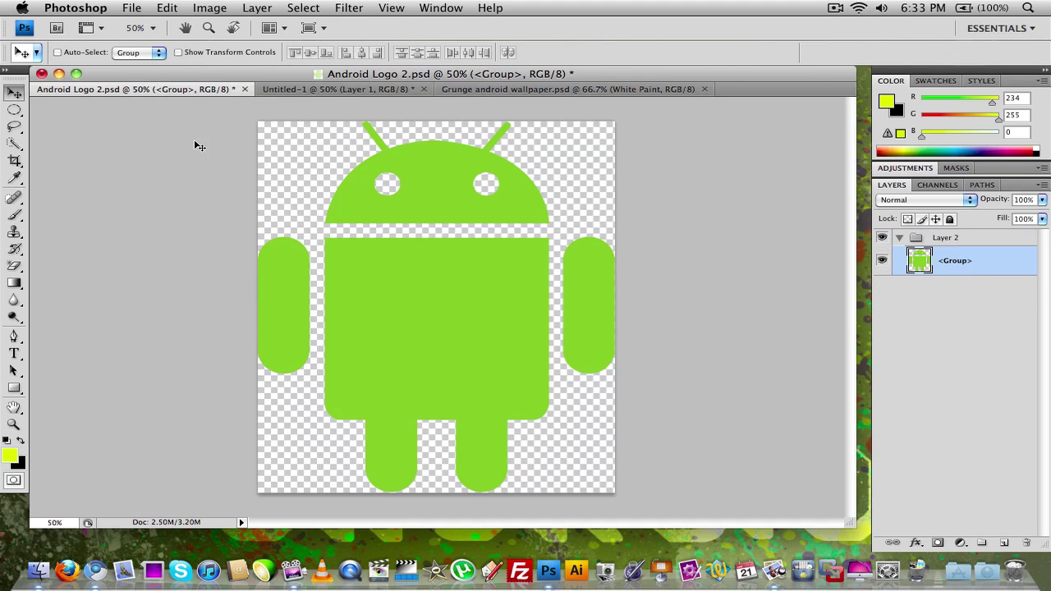
drag(378, 240, 374, 108)
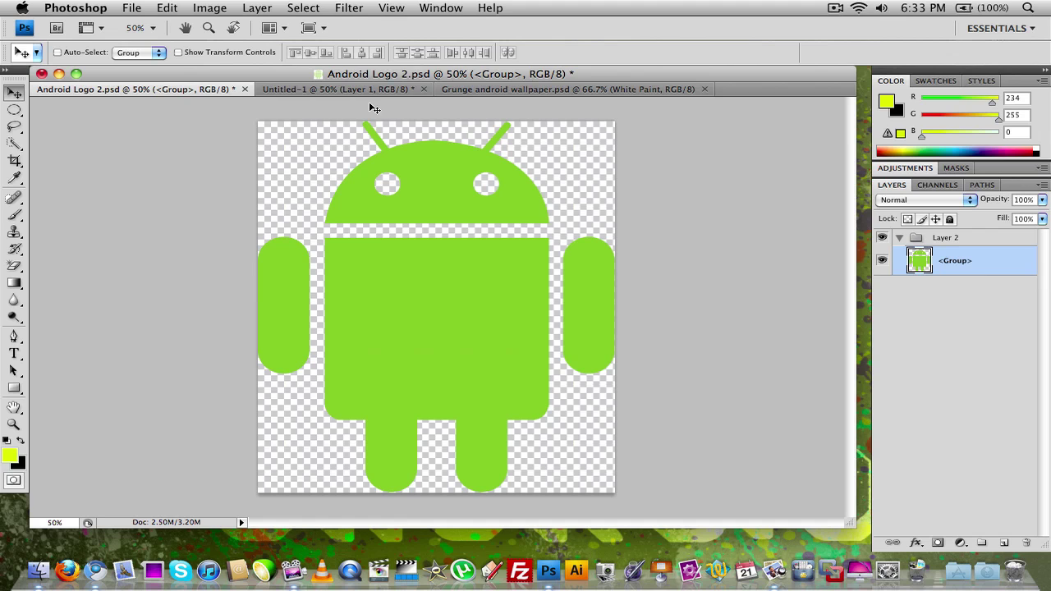
right_click(430, 315)
click(430, 317)
drag(379, 99, 408, 264)
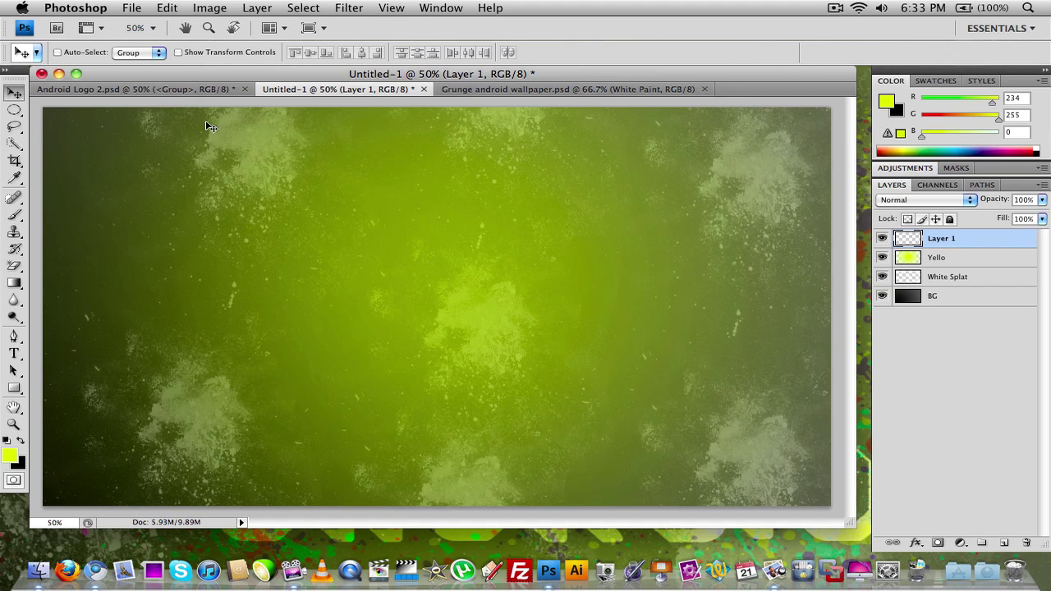
Float Android Logo 2.psd in its own window, copy its robot onto the Untitled-1 canvas and scale it to 73.9%
drag(199, 94, 503, 283)
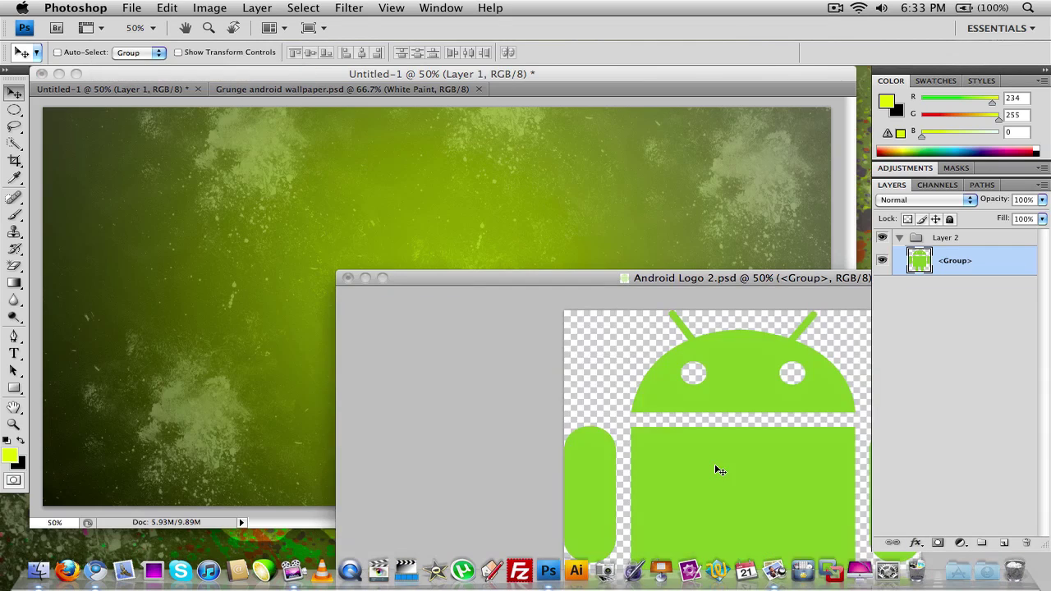
drag(719, 471, 434, 269)
key(ctrl+t)
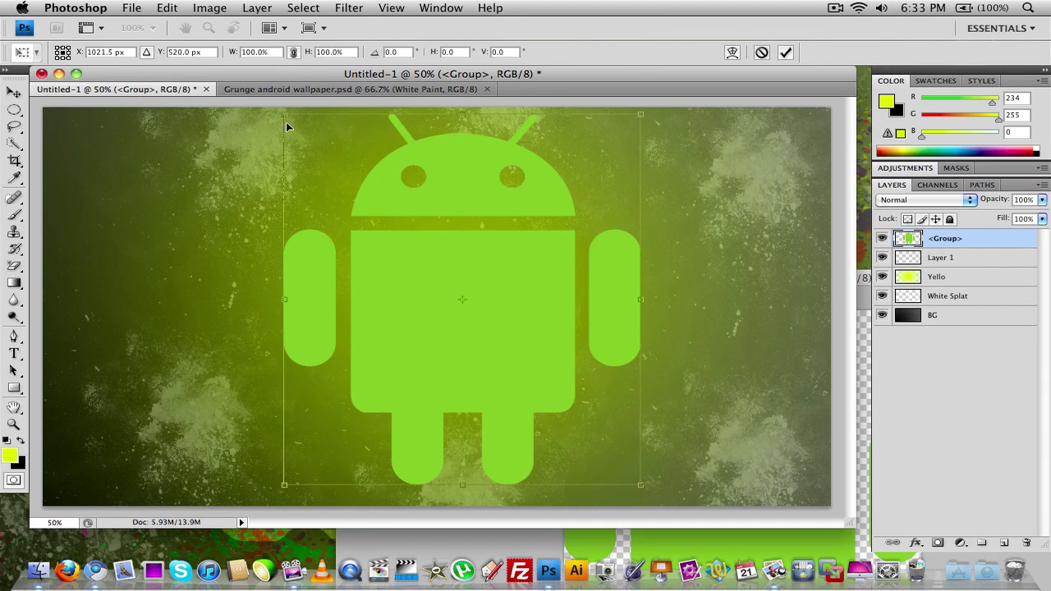
drag(284, 115, 376, 211)
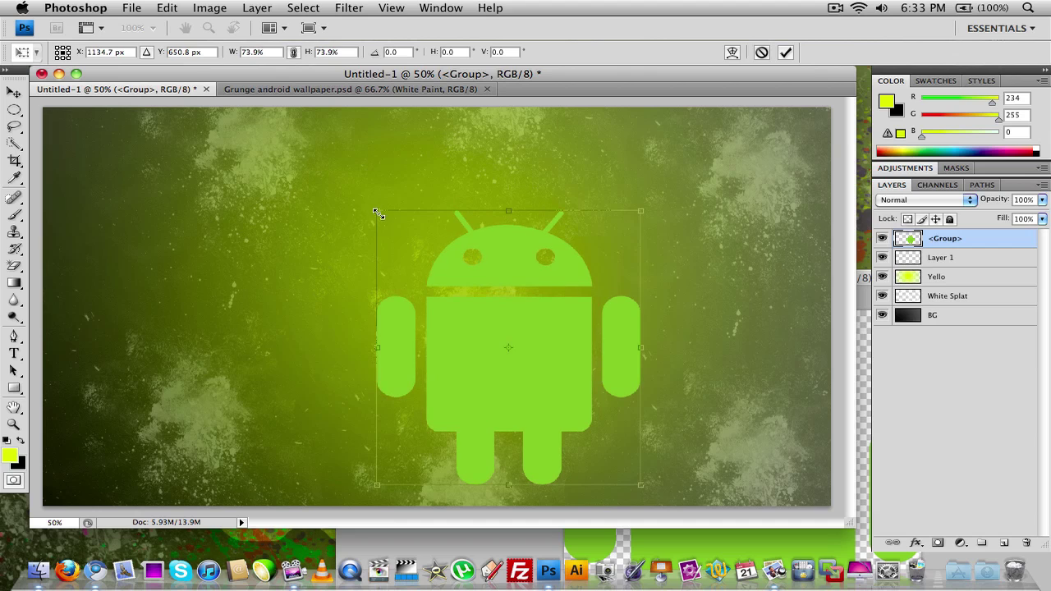
key(Return)
Select the whole canvas and align the robot layer to its vertical and horizontal centres
key(ctrl+a)
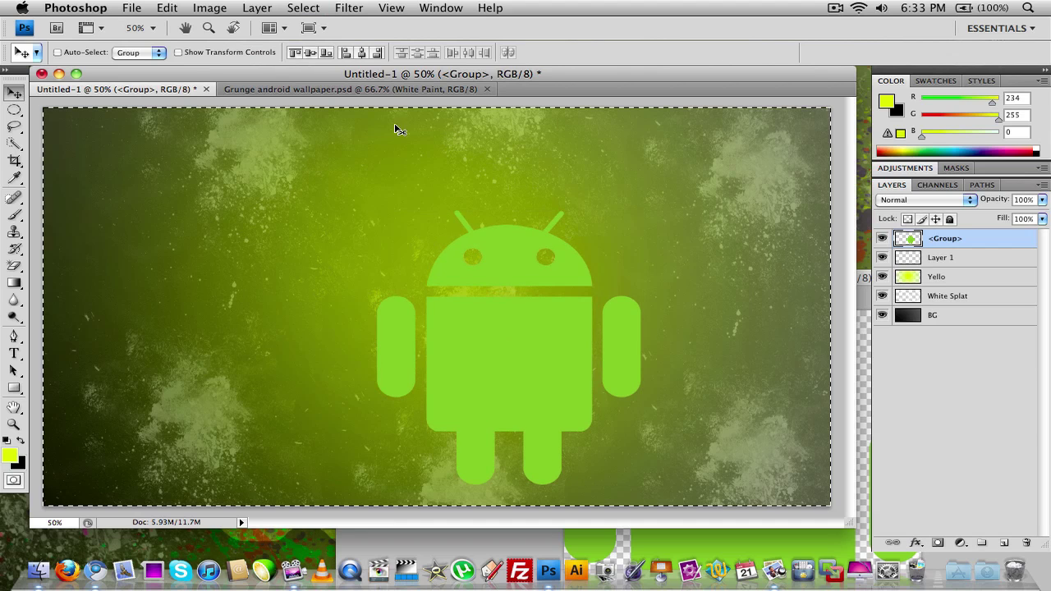
click(310, 54)
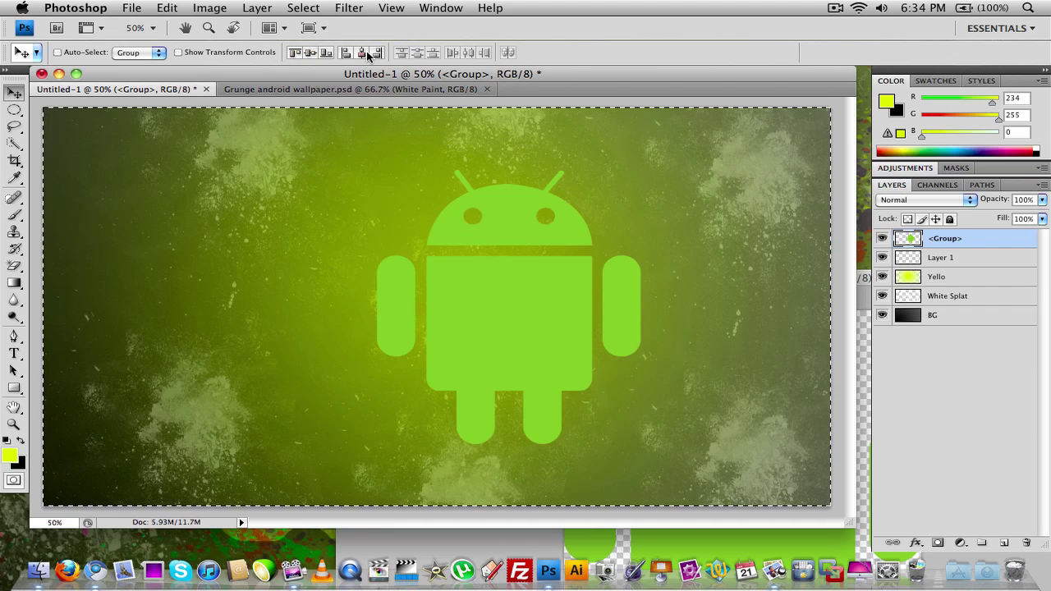
click(362, 53)
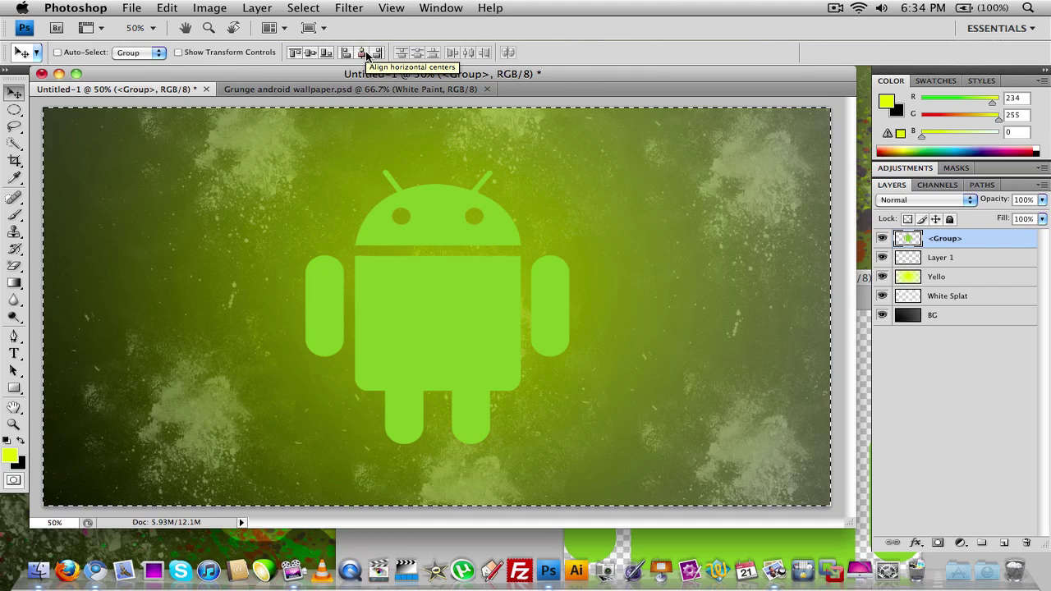
Deselect the canvas and nudge the robot slightly upward from the centre of the wallpaper
key(ctrl+d)
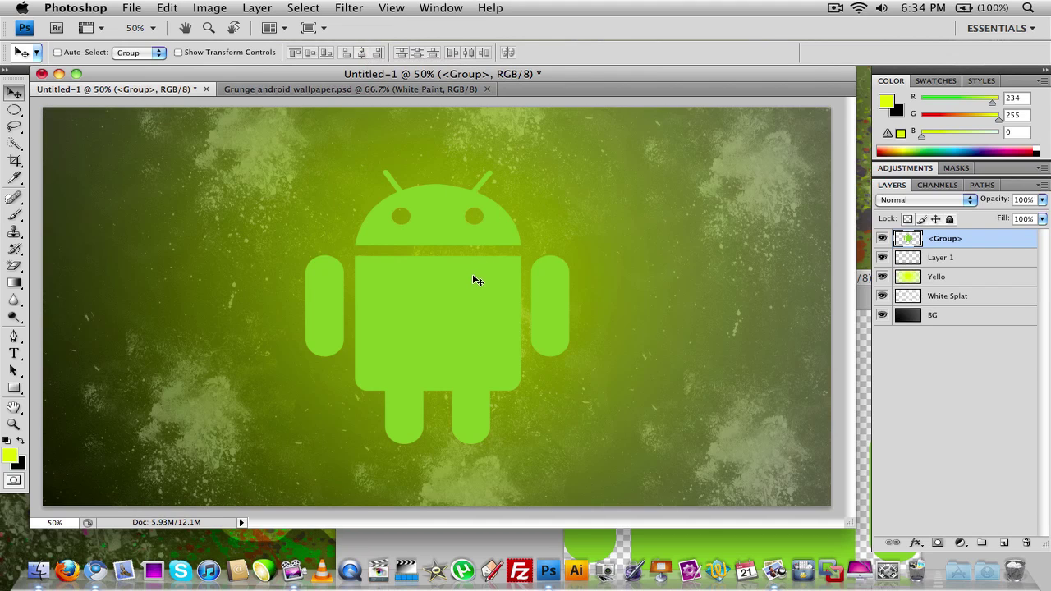
key(Up)
key(Up)
key(Up)
key(Up)
key(Up)
key(Up)
key(Up)
key(Up)
key(Up)
key(Up)
key(Up)
key(Up)
key(Up)
key(Up)
key(Up)
key(Up)
key(Up)
key(Up)
key(Up)
key(Up)
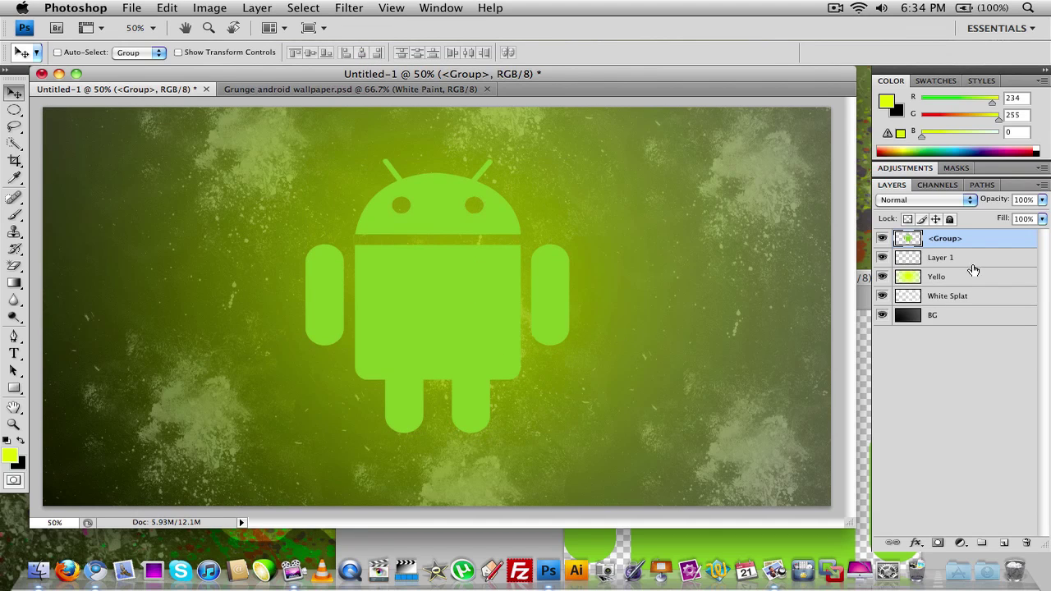
Rename the robot's layer to Android and close the Android Logo 2.psd document
double_click(947, 238)
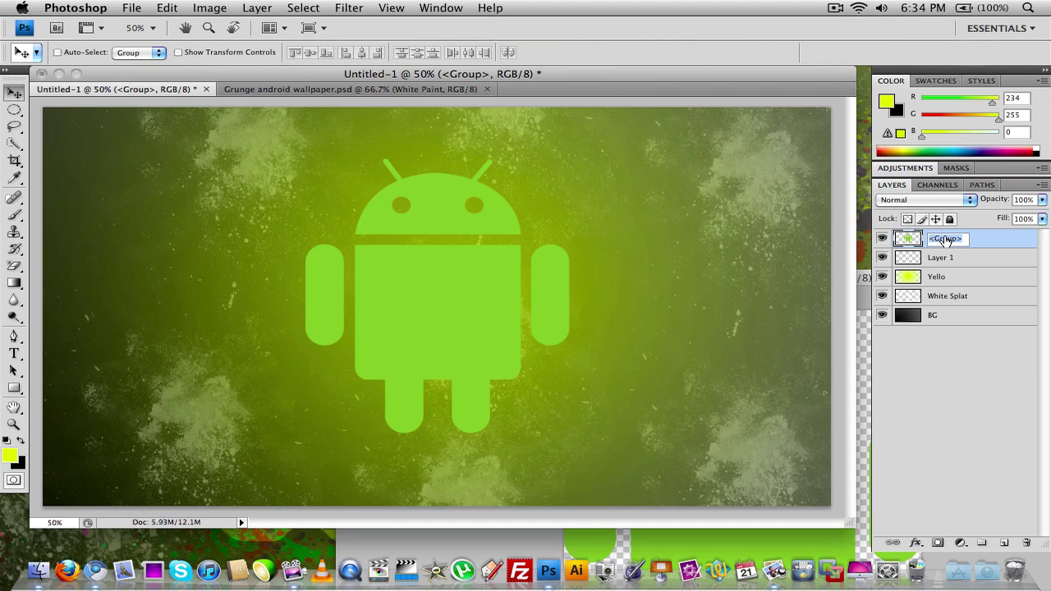
text(Android)
click(866, 376)
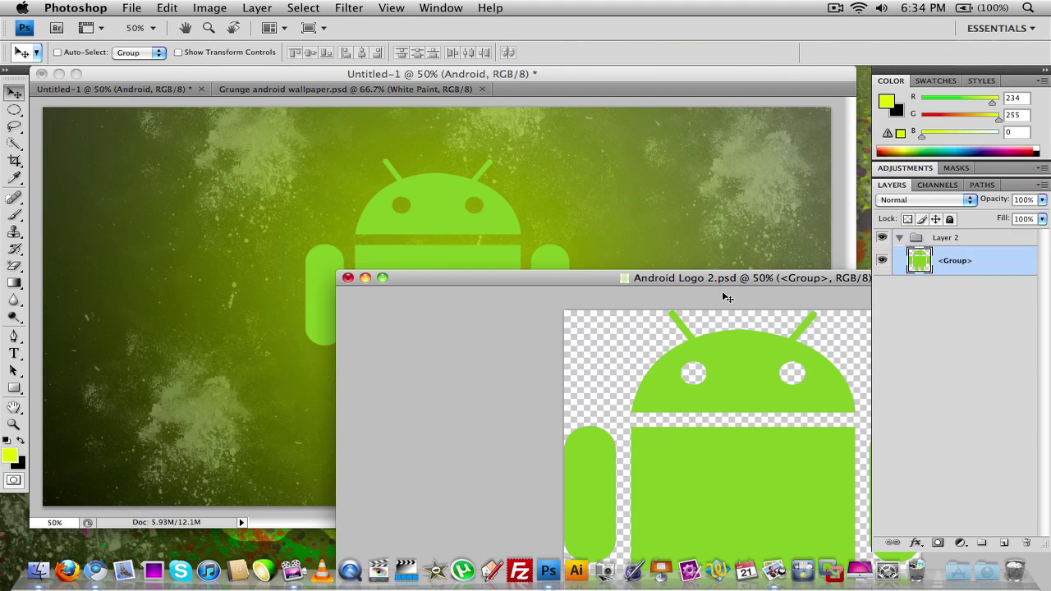
click(349, 278)
key(Return)
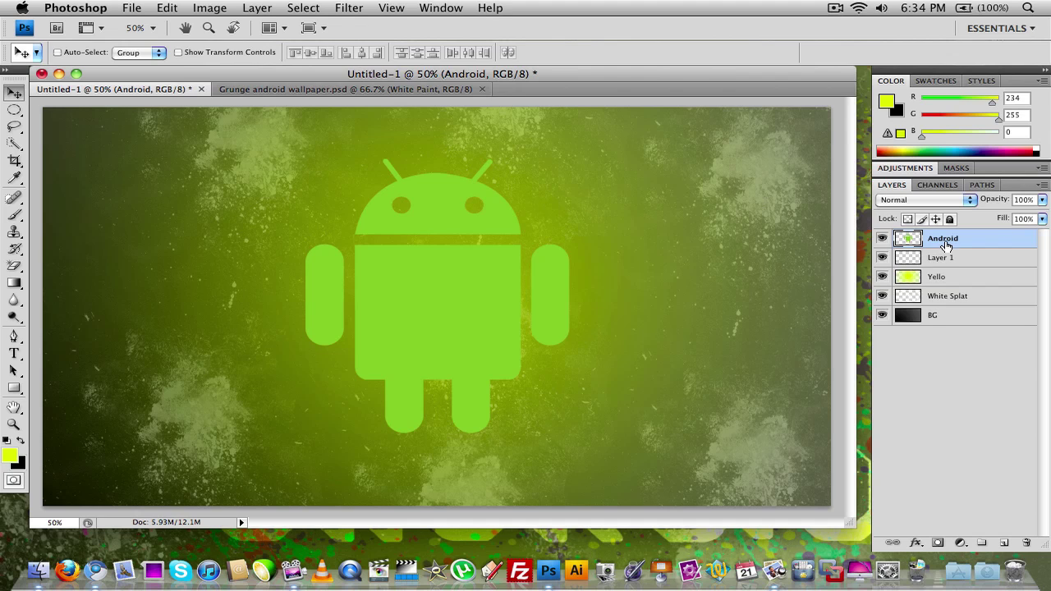
Hide the Android layer and rename the empty Layer 1 beneath it to Paint splats
drag(946, 245, 946, 258)
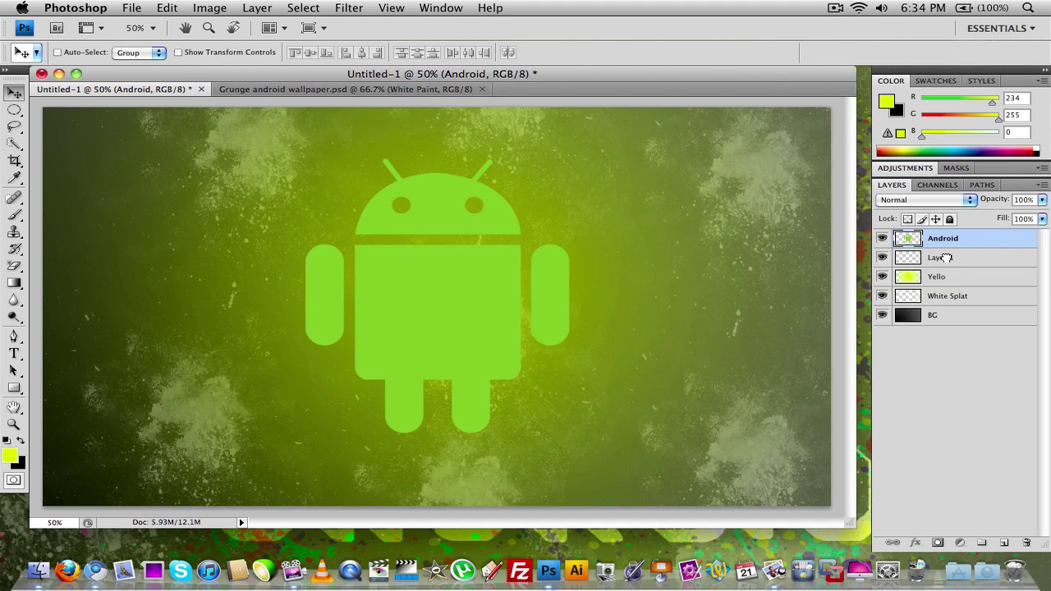
click(882, 238)
click(977, 261)
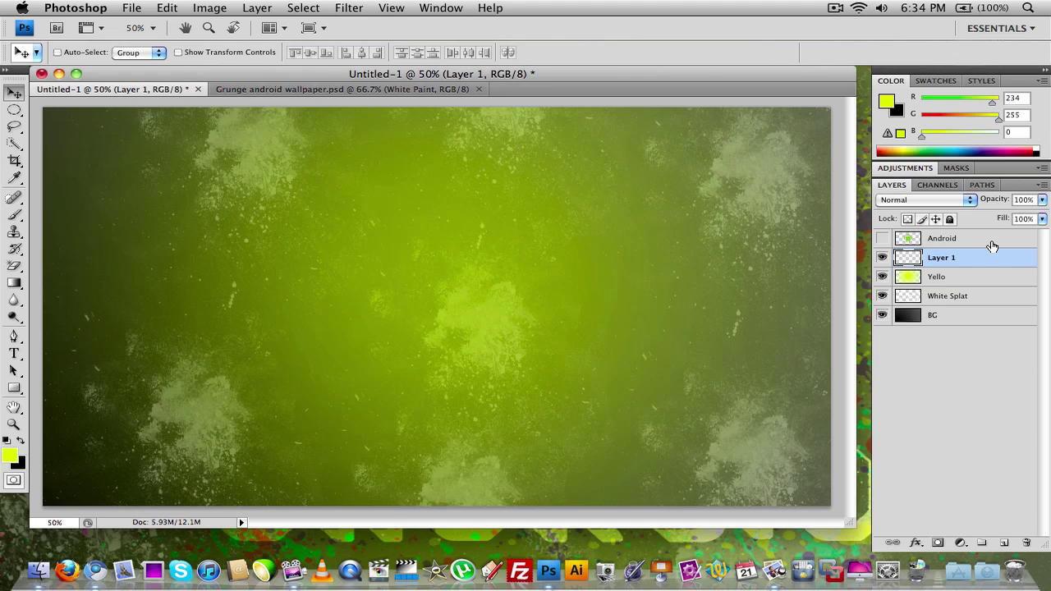
double_click(949, 261)
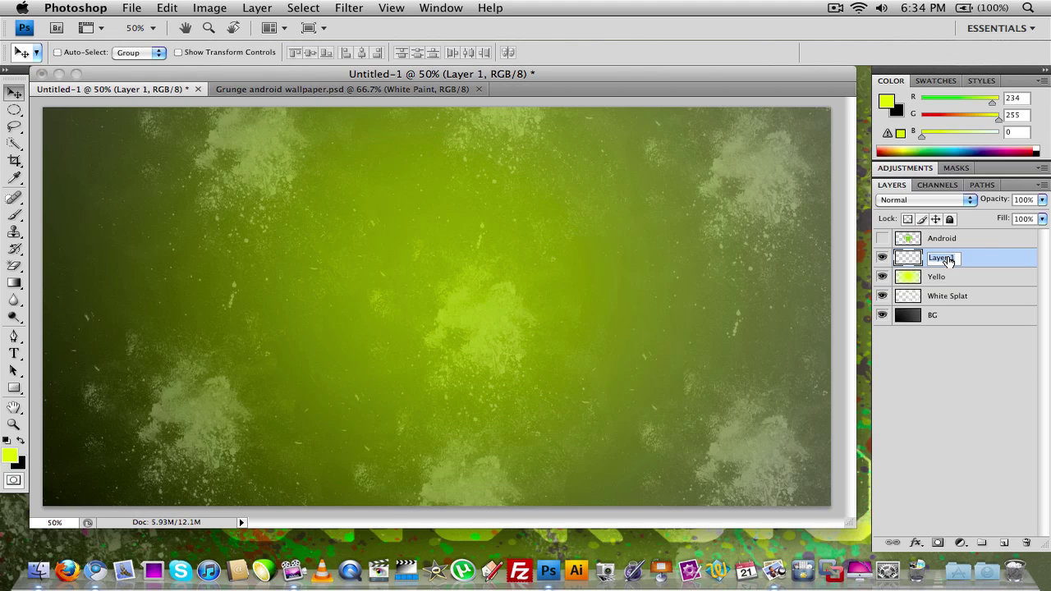
text(Paint splats)
key(Return)
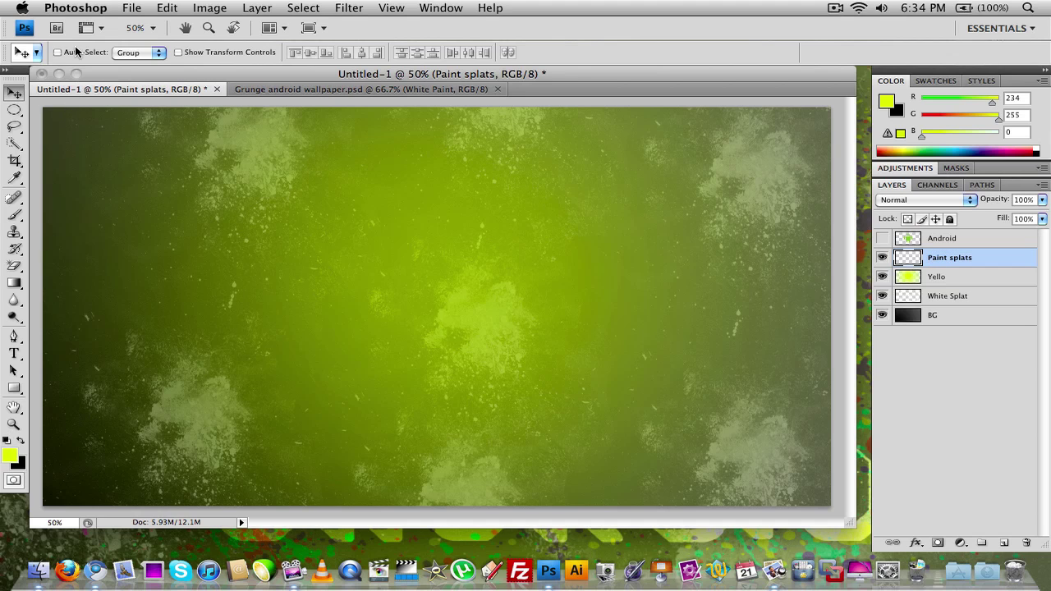
Equip the Brush tool with the 993 px paint splatter brush from the brush presets
click(14, 214)
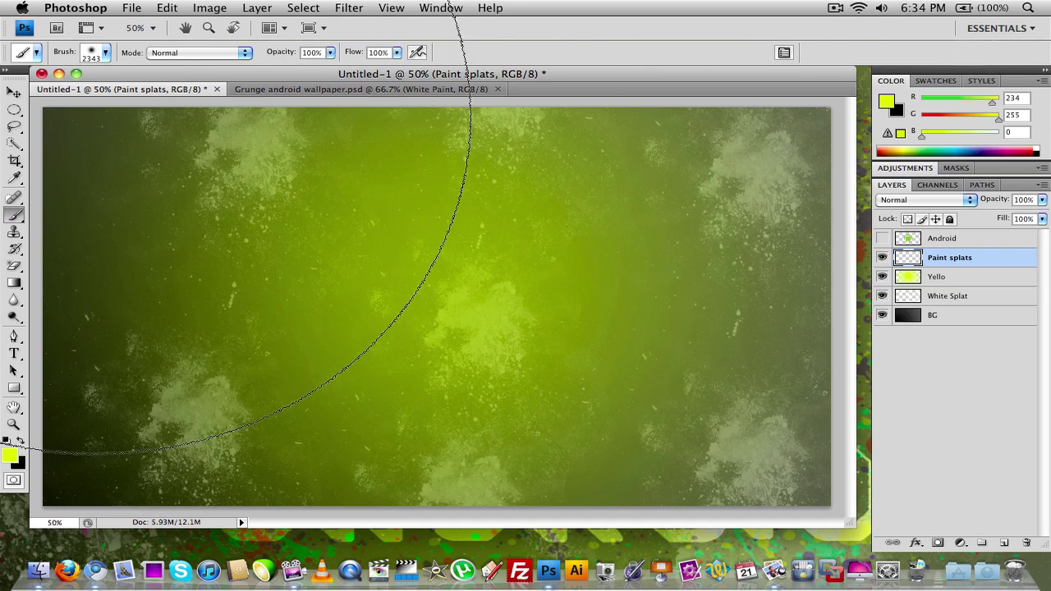
click(105, 51)
scroll(107, 201, down, 4)
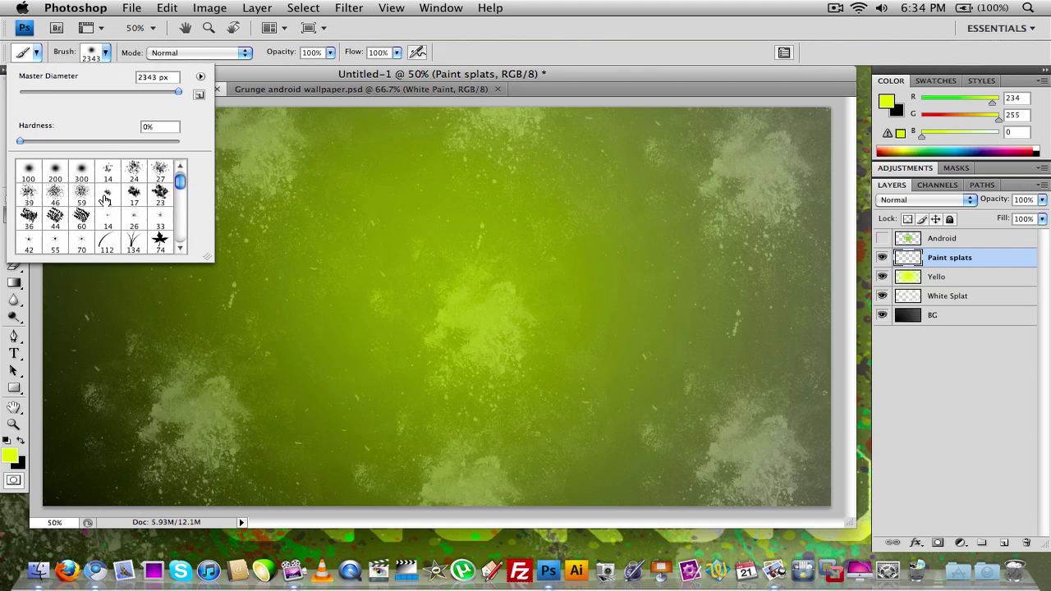
scroll(107, 201, down, 8)
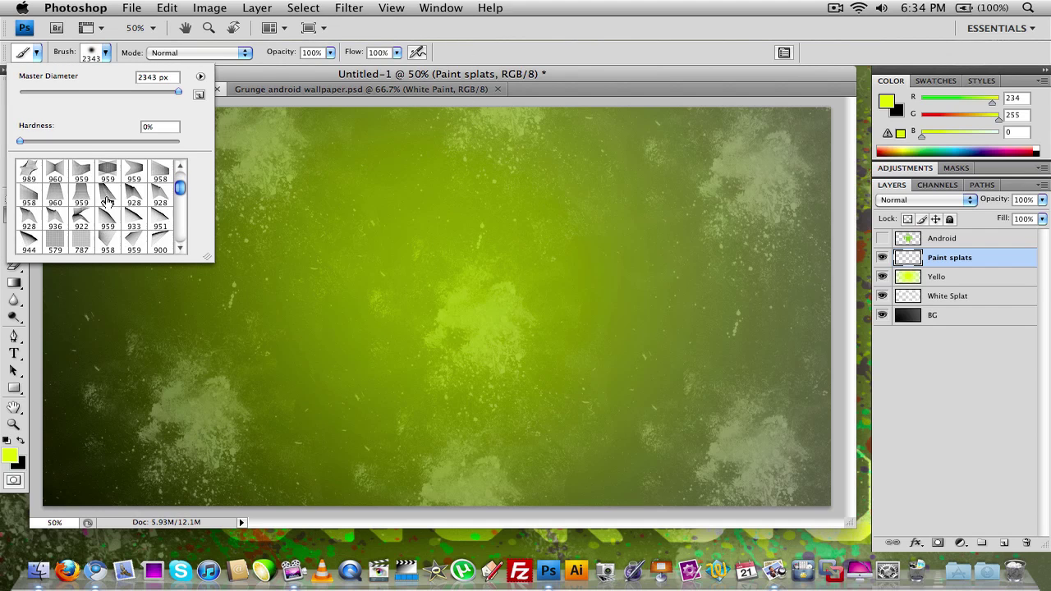
scroll(106, 201, down, 10)
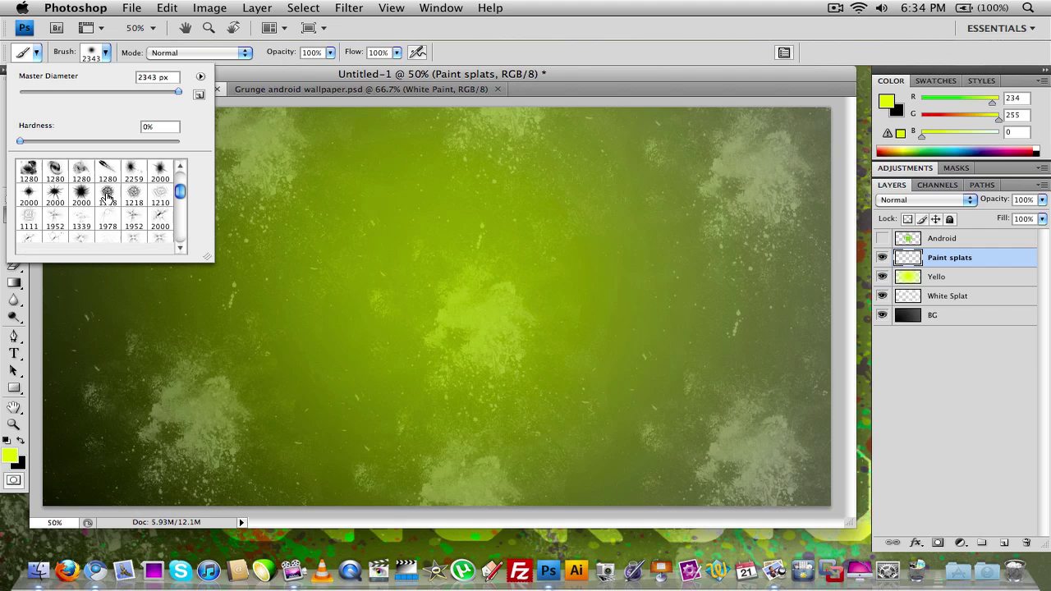
scroll(107, 197, down, 8)
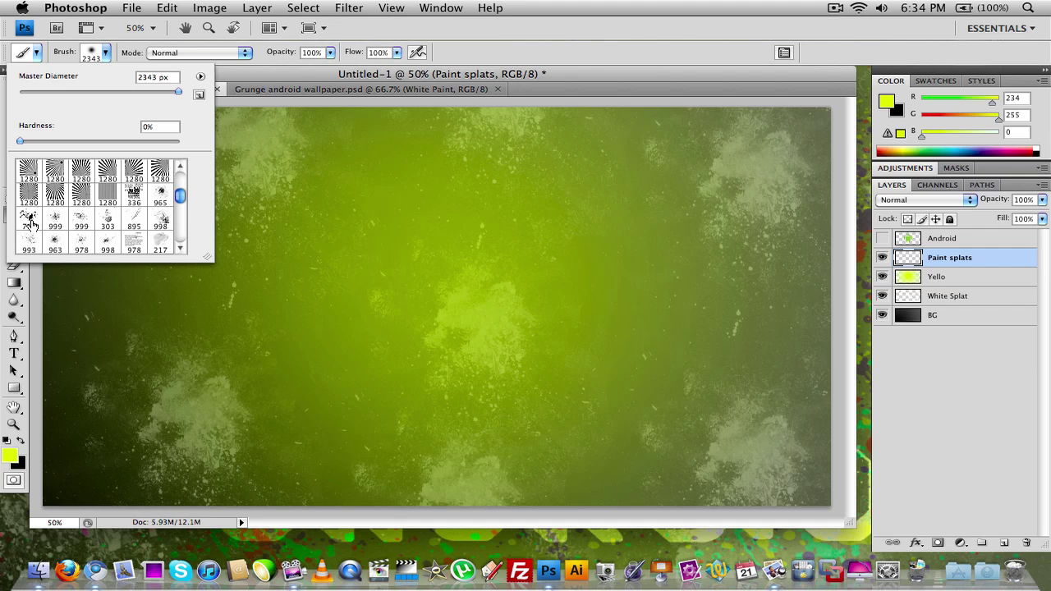
click(28, 247)
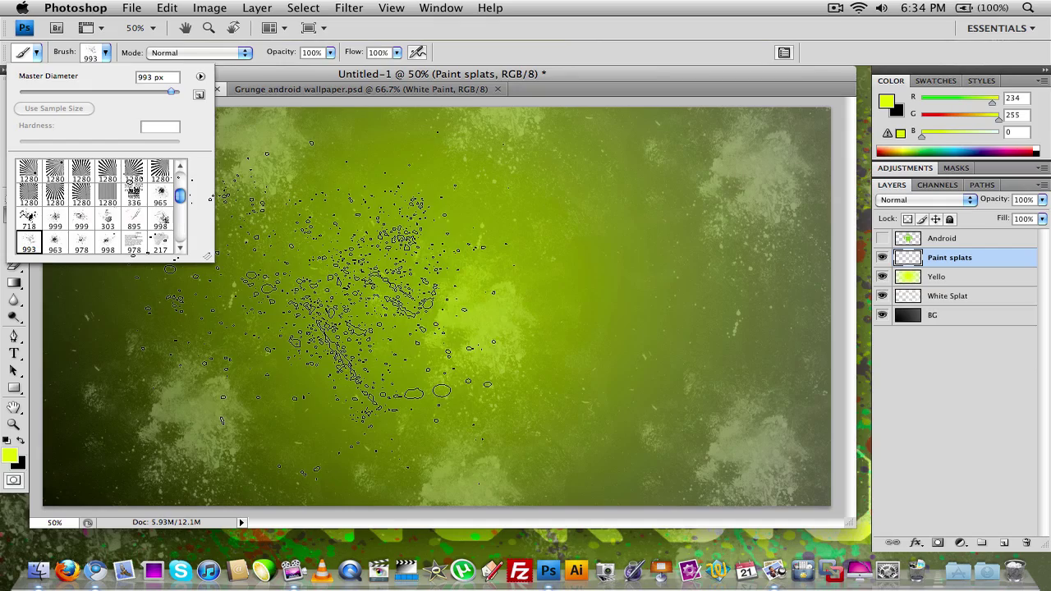
click(514, 51)
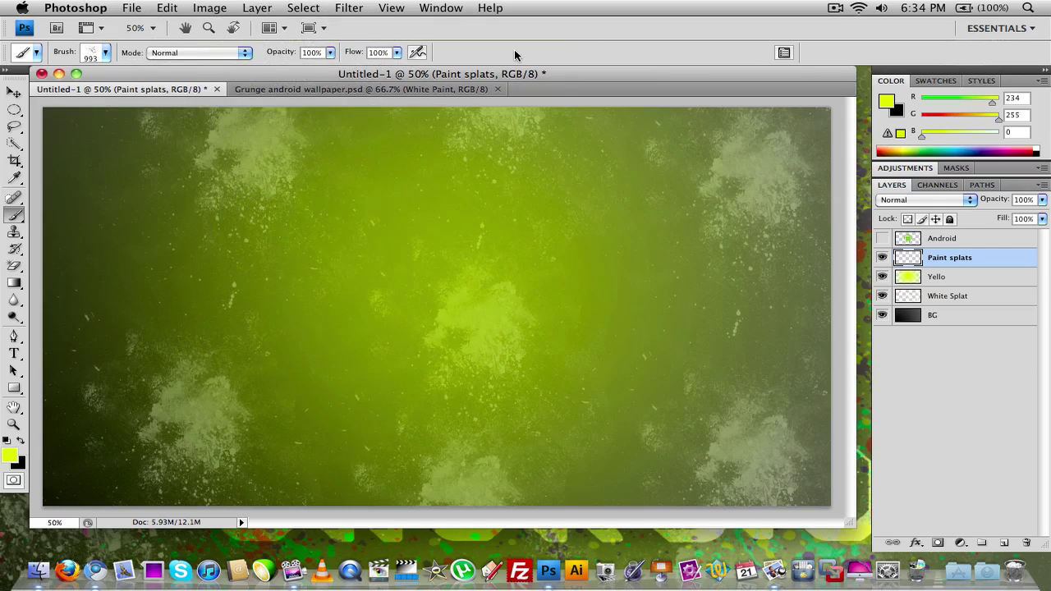
Consult Grunge android wallpaper.psd as reference and stamp a magenta splatter (RGB 255, 0, 252) on the upper left of the Untitled-1 canvas
click(355, 89)
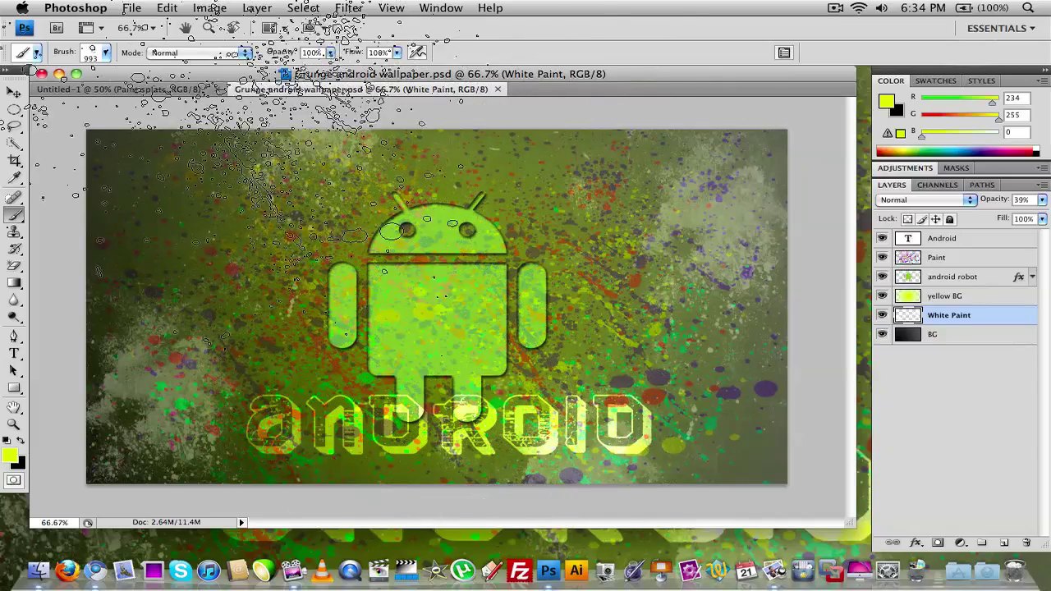
click(168, 88)
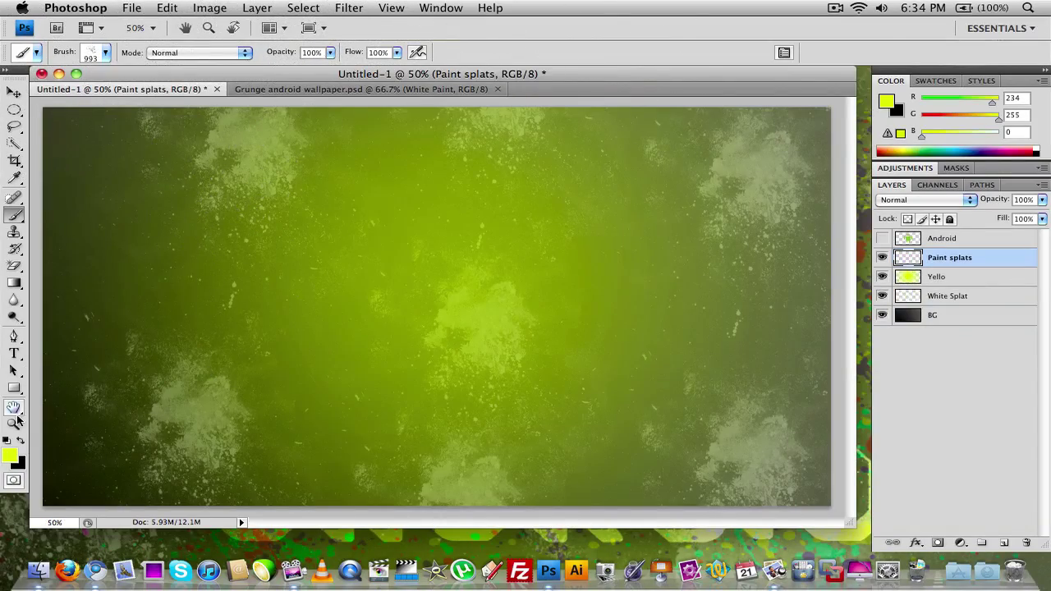
click(11, 453)
drag(535, 198, 535, 182)
click(690, 143)
key(b)
drag(247, 106, 255, 238)
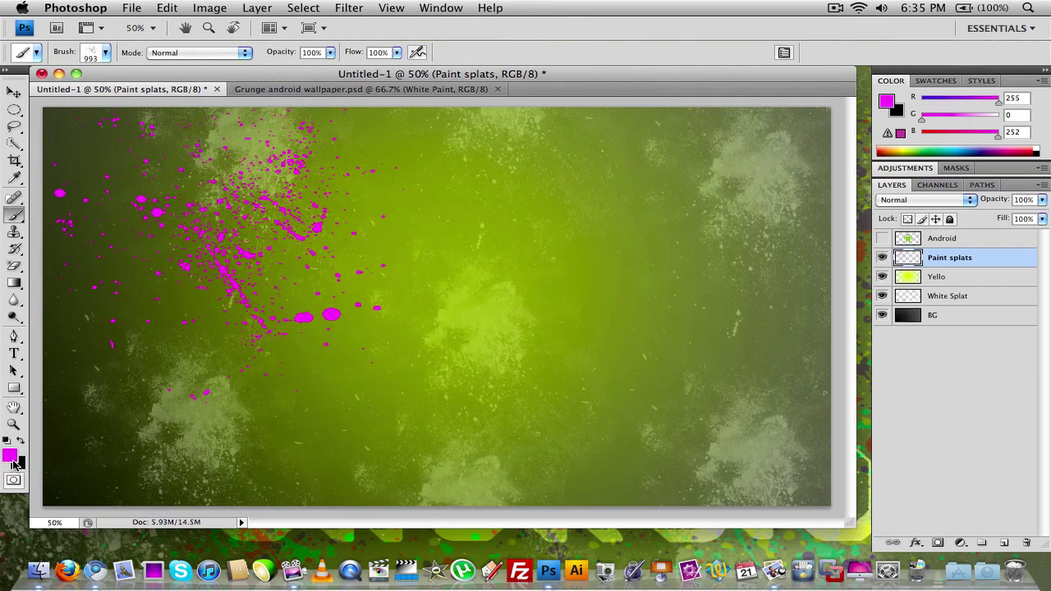
Set the foreground colour to blue 000cff and stamp splatters on the upper centre and lower left of the canvas
click(12, 462)
click(535, 216)
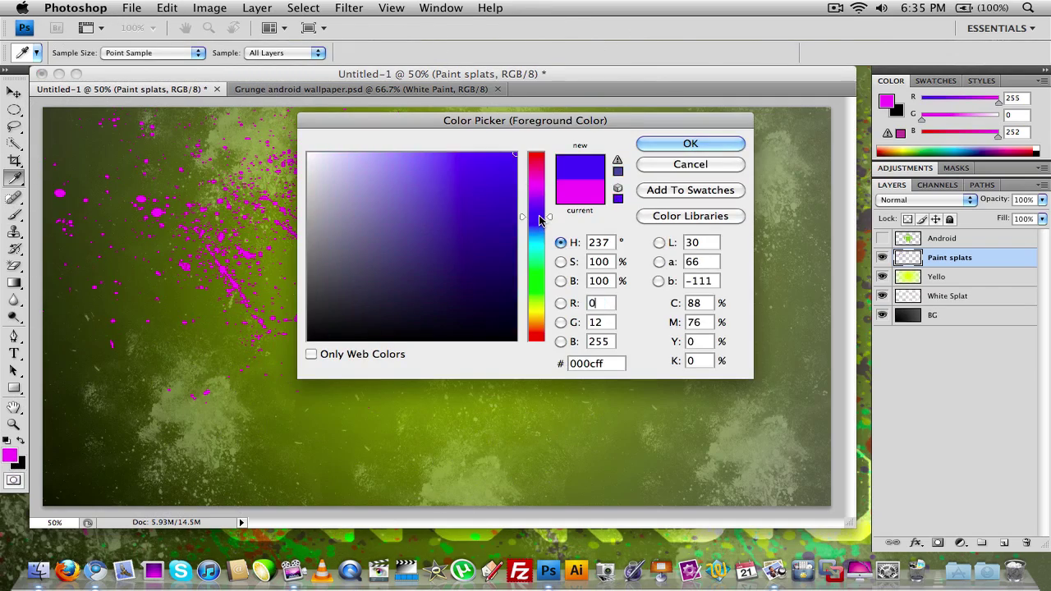
click(657, 145)
click(472, 255)
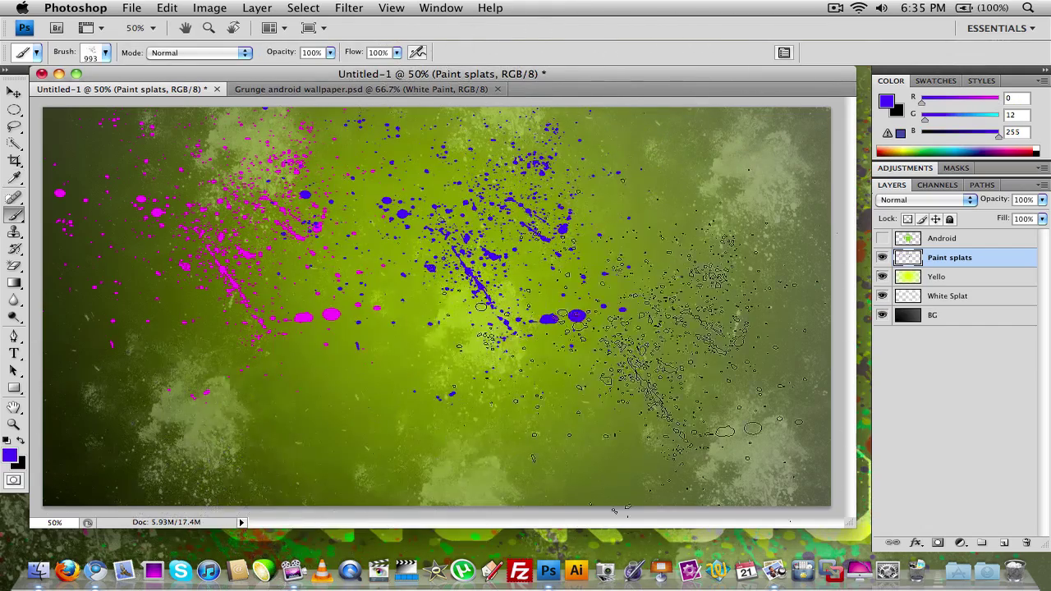
click(238, 443)
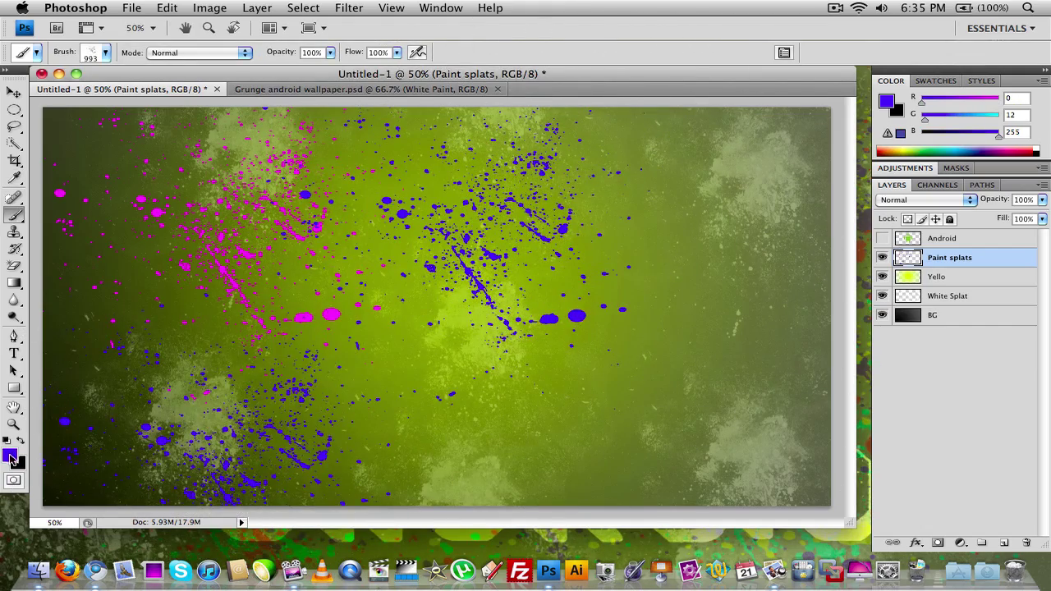
Set the foreground colour to cyan (RGB 0, 222, 255) and stamp splatters on the upper right and lower right of the canvas
click(12, 460)
click(535, 251)
click(672, 75)
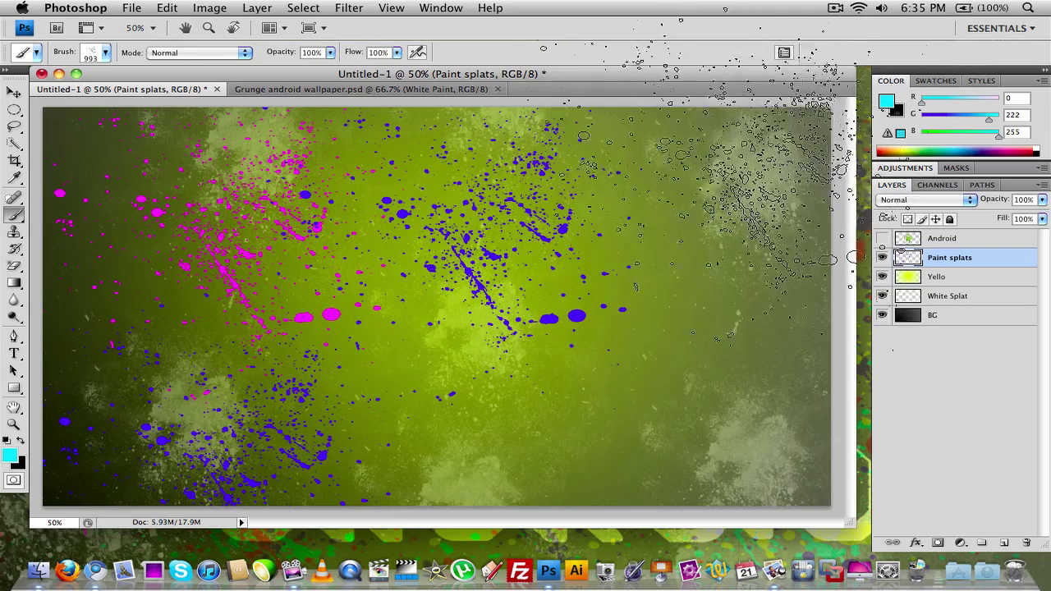
click(723, 185)
click(674, 395)
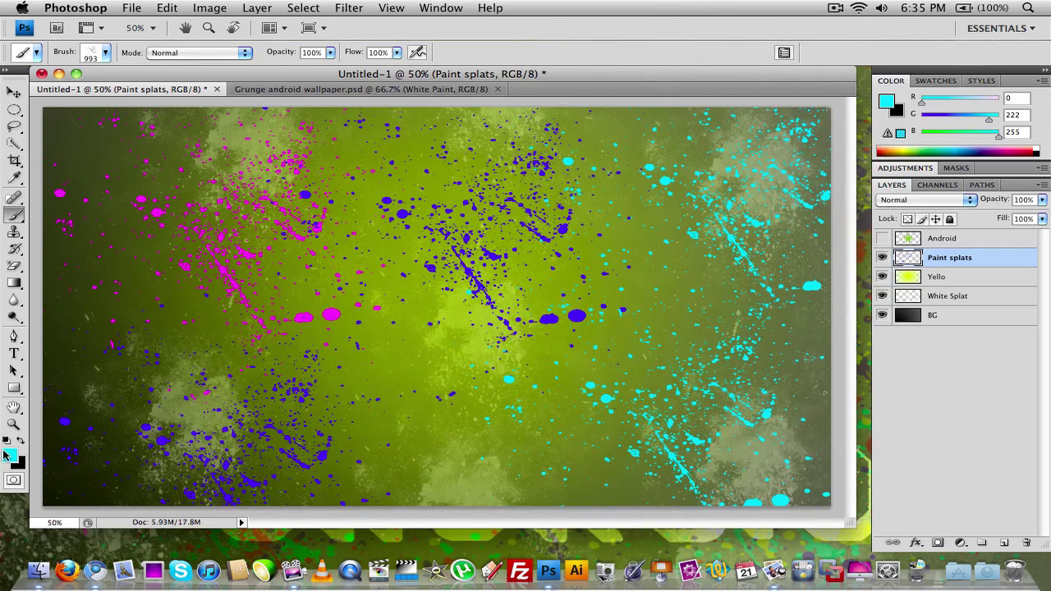
Set the foreground colour to green 00ff4e and stamp splatters on the centre, lower centre and lower left of the canvas
click(10, 457)
click(534, 267)
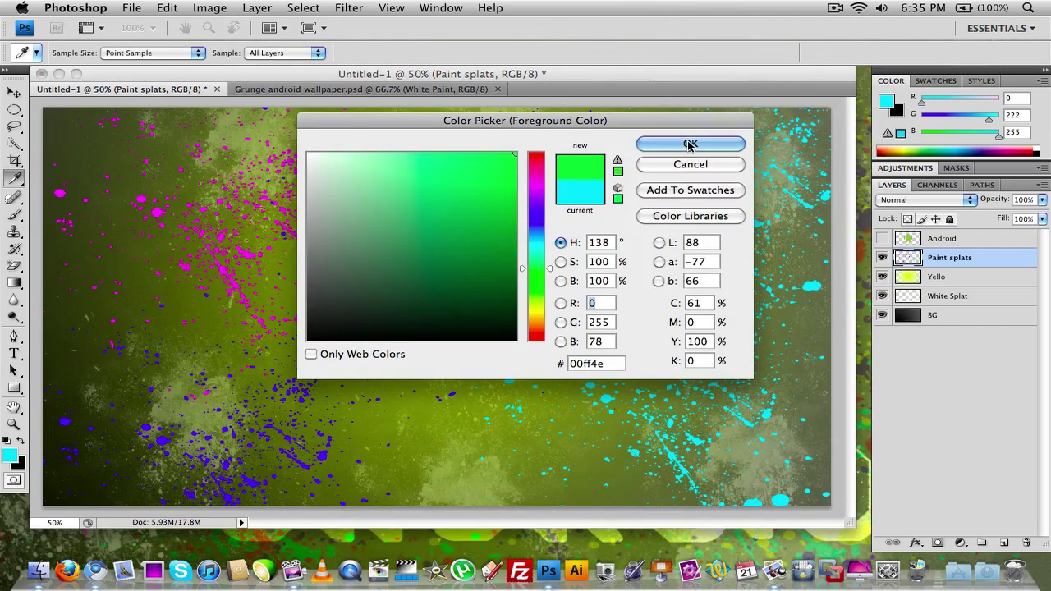
click(690, 144)
click(468, 320)
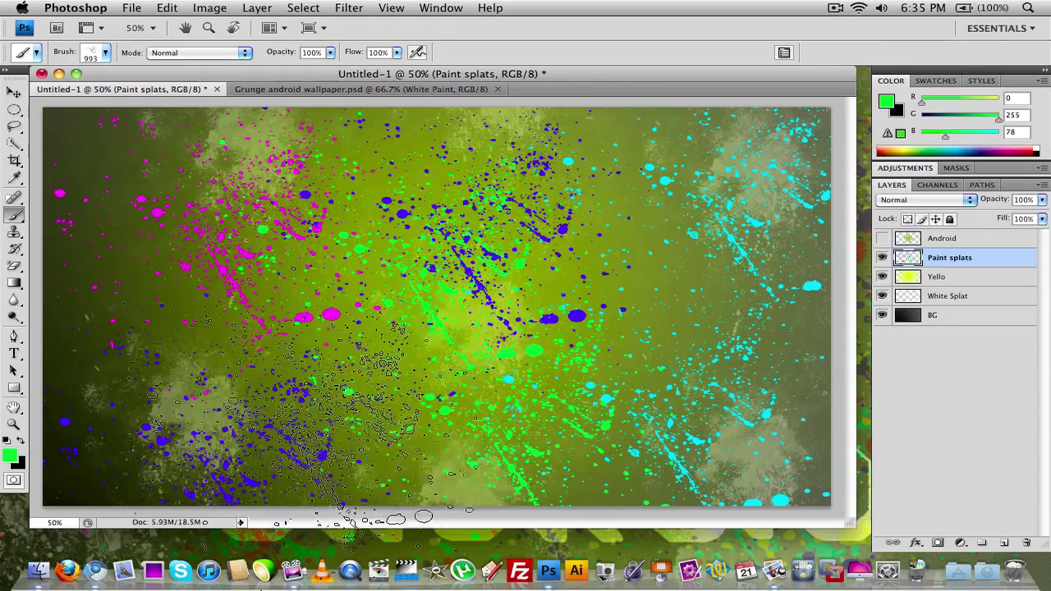
click(173, 419)
Set the foreground colour to yellow (RGB 228, 255, 0) and stamp several splatters across the left, middle and right of the canvas
click(13, 458)
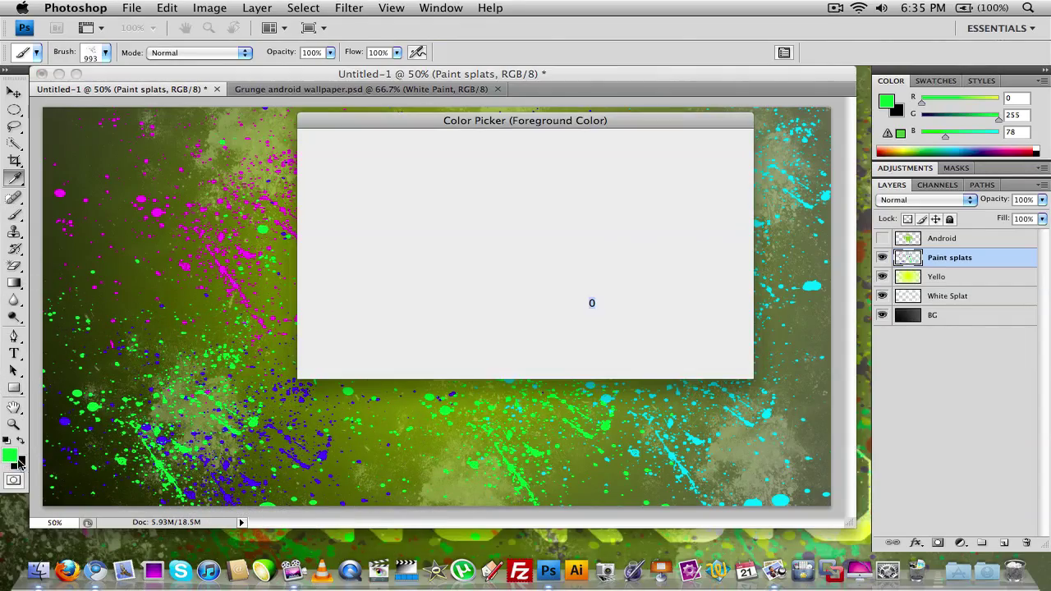
drag(536, 294, 543, 310)
click(690, 145)
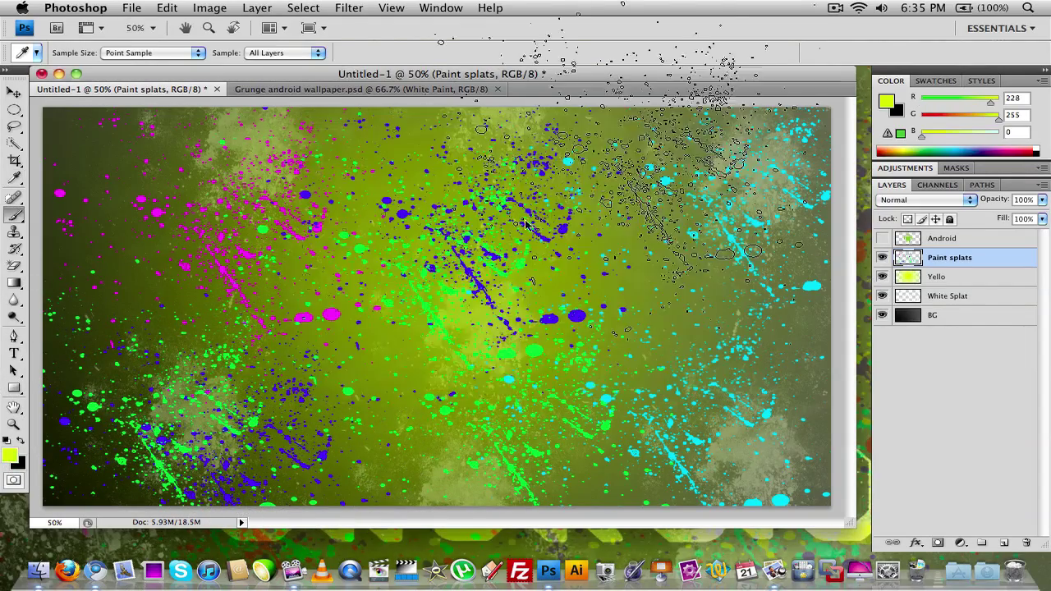
click(435, 320)
click(378, 385)
click(681, 246)
click(263, 238)
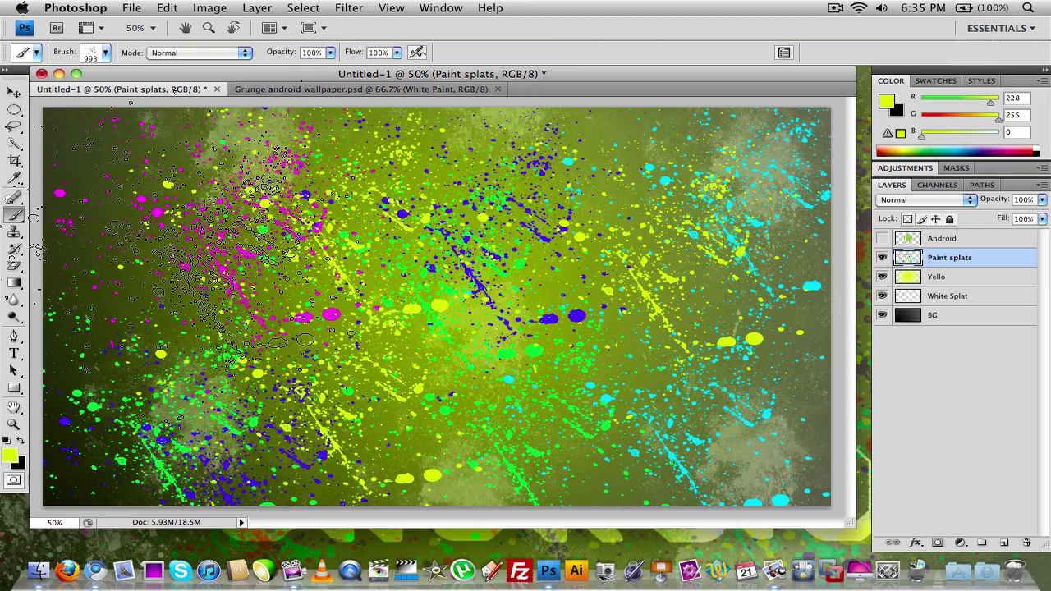
Set the foreground colour to orange ff9c00 and stamp splatters on the upper right, centre, left and lower centre of the canvas
click(11, 454)
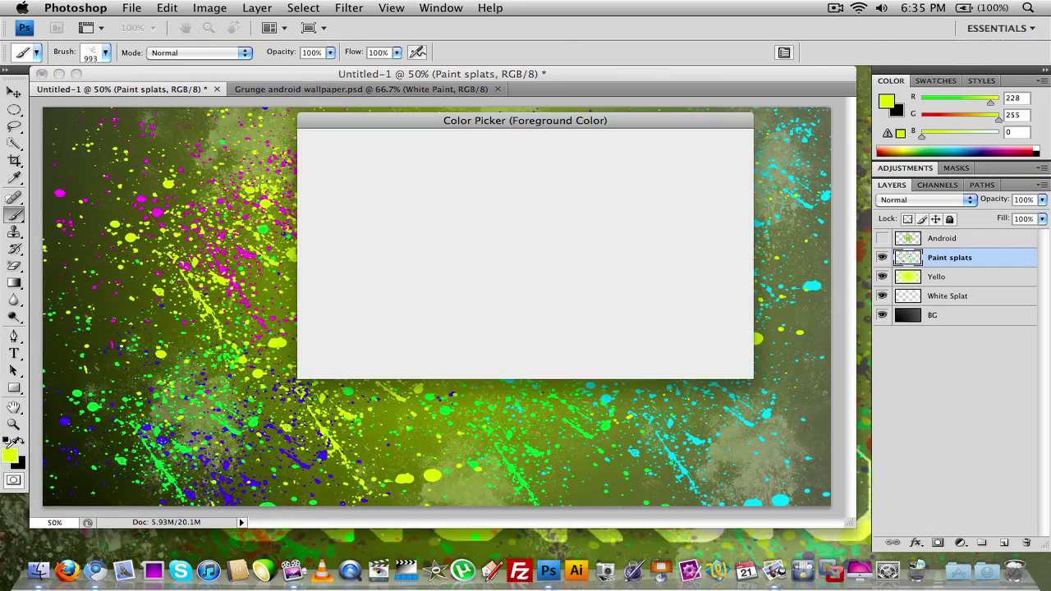
click(535, 321)
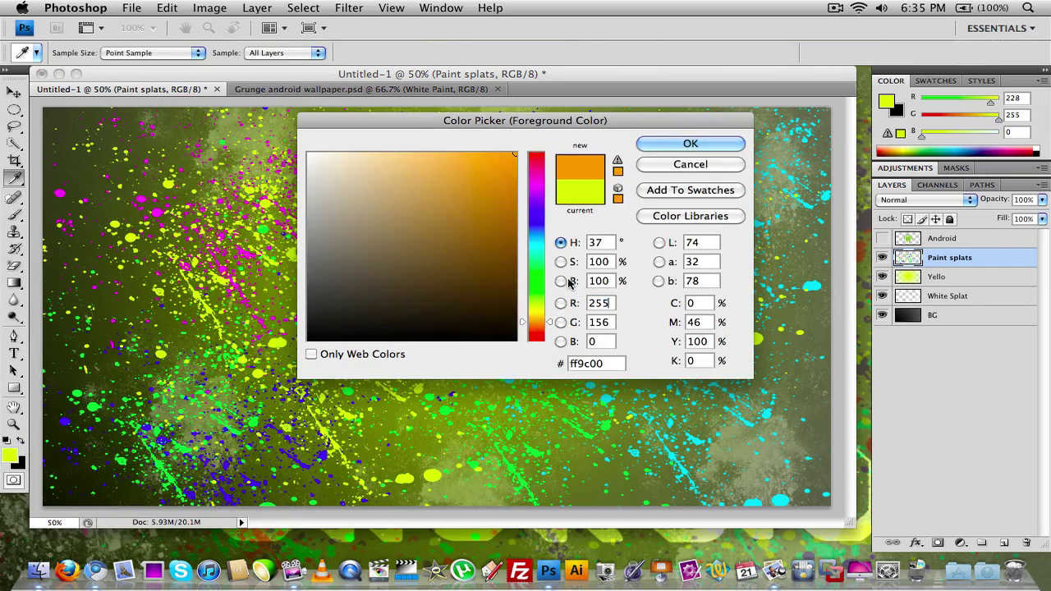
click(690, 145)
click(723, 230)
click(485, 271)
click(262, 312)
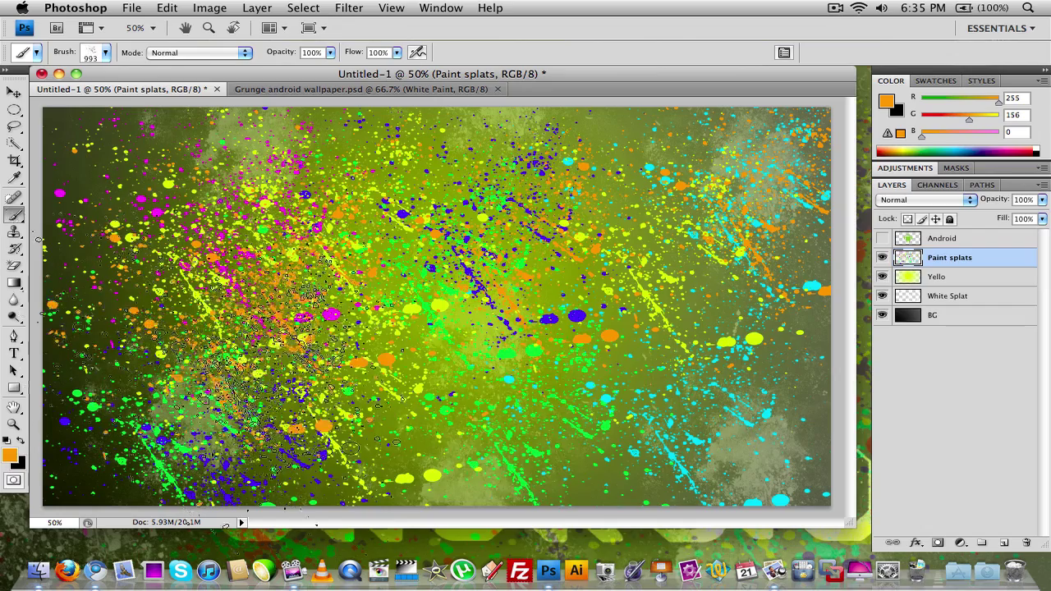
click(624, 460)
Set the foreground colour to red ff4200 and stamp a splatter on the centre of the canvas
click(12, 456)
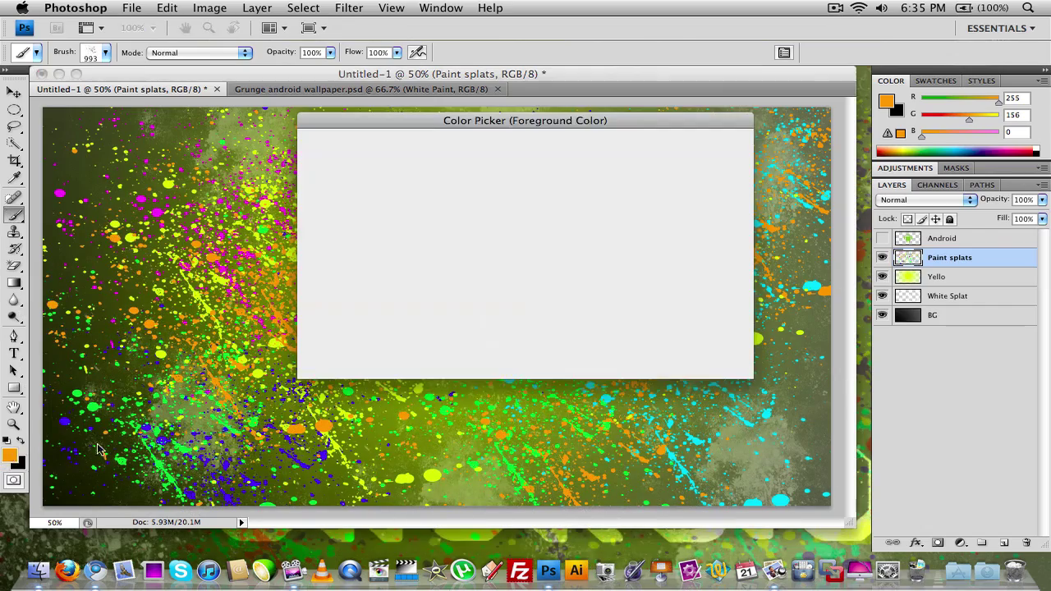
click(535, 332)
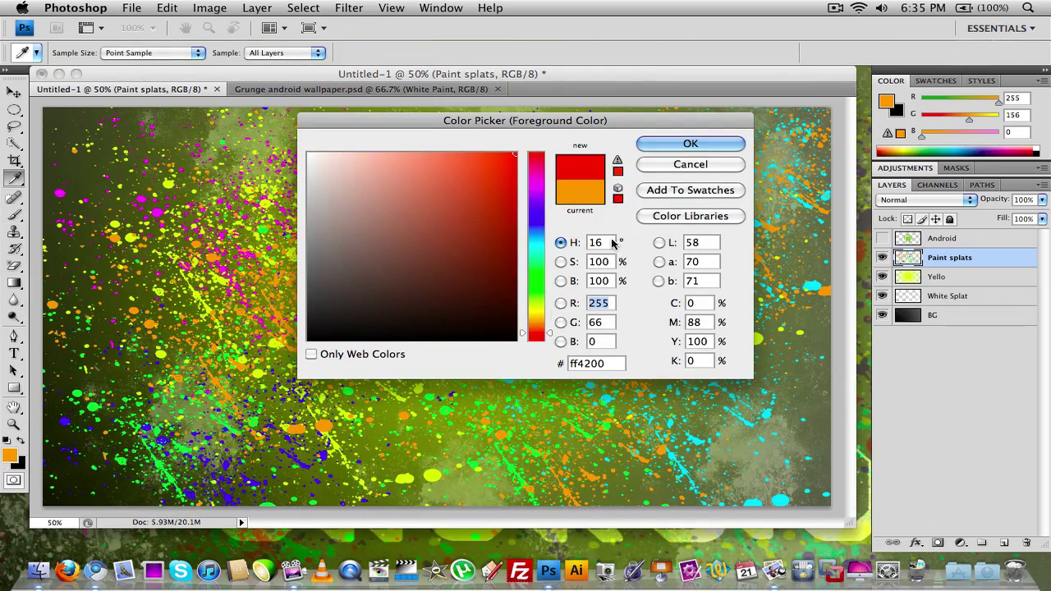
click(690, 143)
click(534, 329)
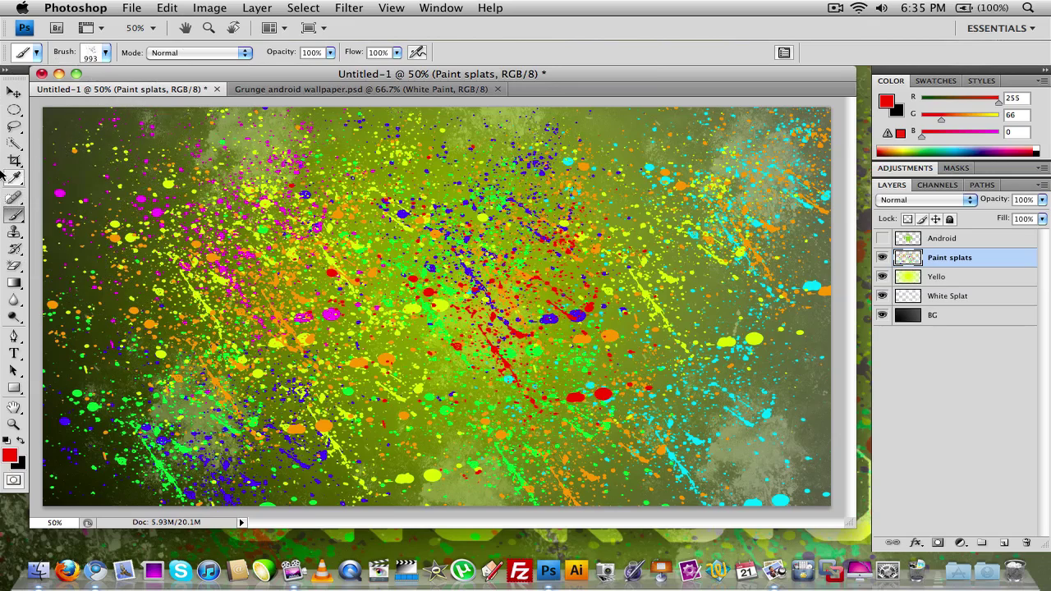
Check the Paint layer's blending in Grunge android wallpaper.psd, and set the Paint splats layer in Untitled-1 to Overlay at 52% opacity
click(255, 92)
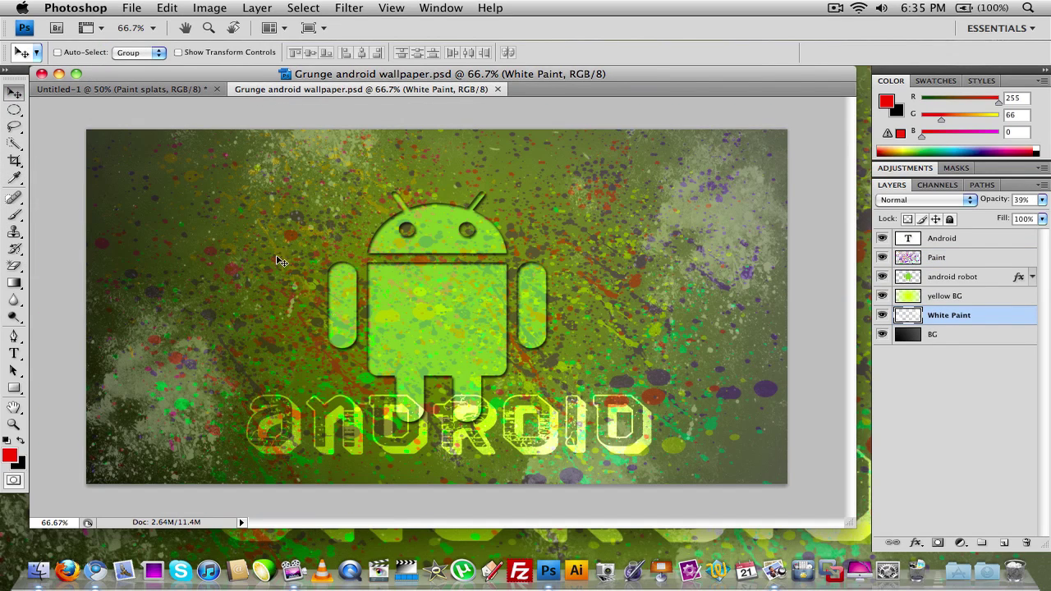
click(932, 261)
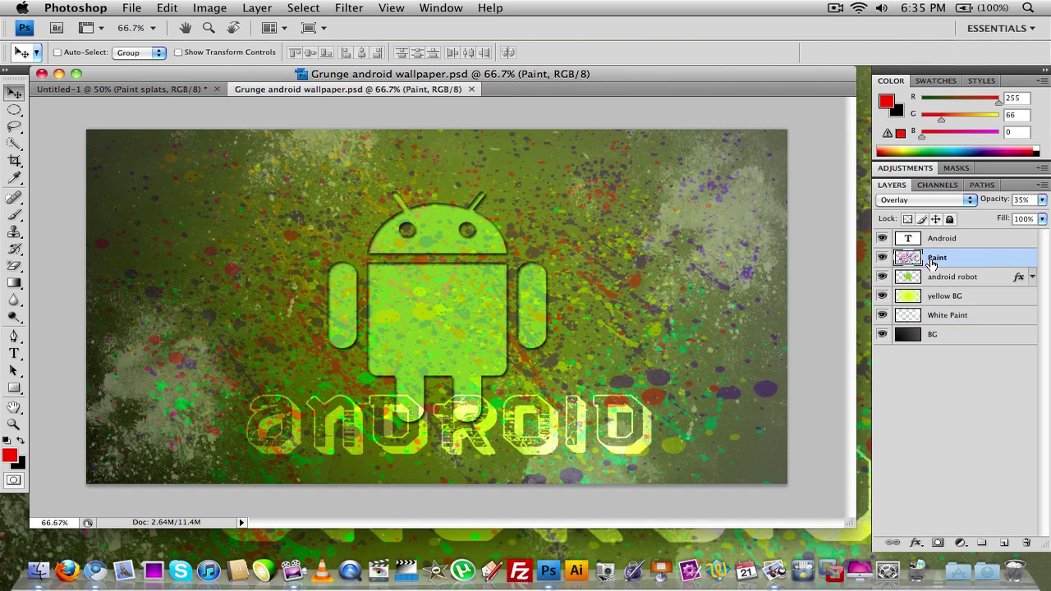
click(187, 90)
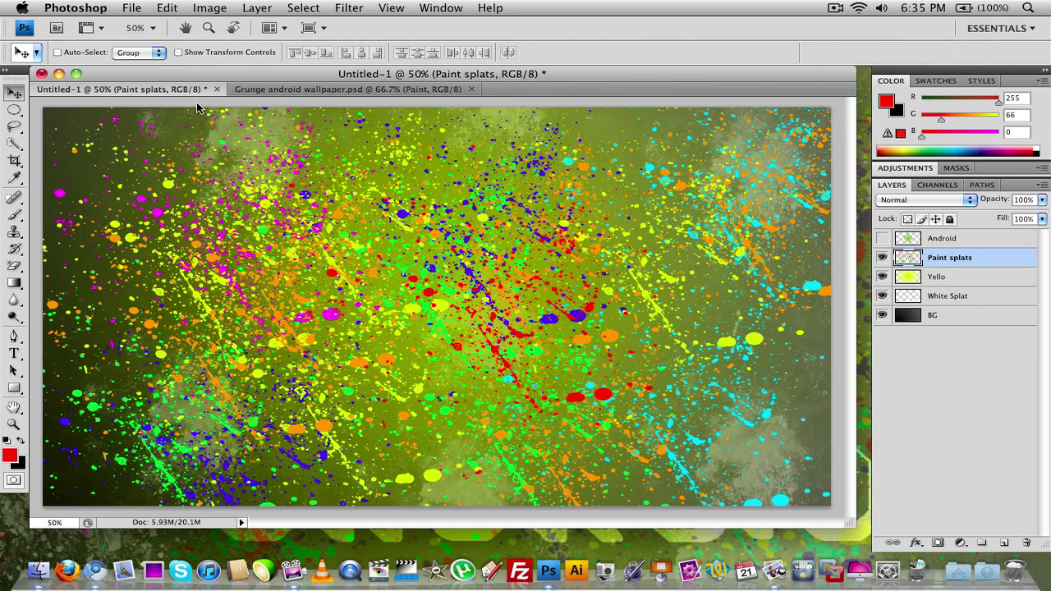
click(965, 202)
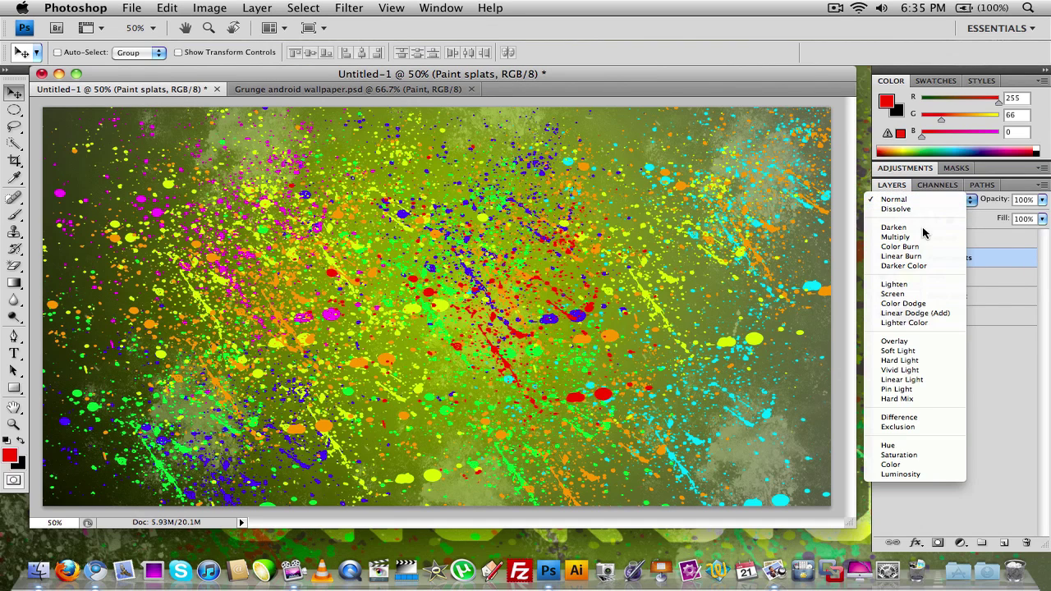
click(895, 340)
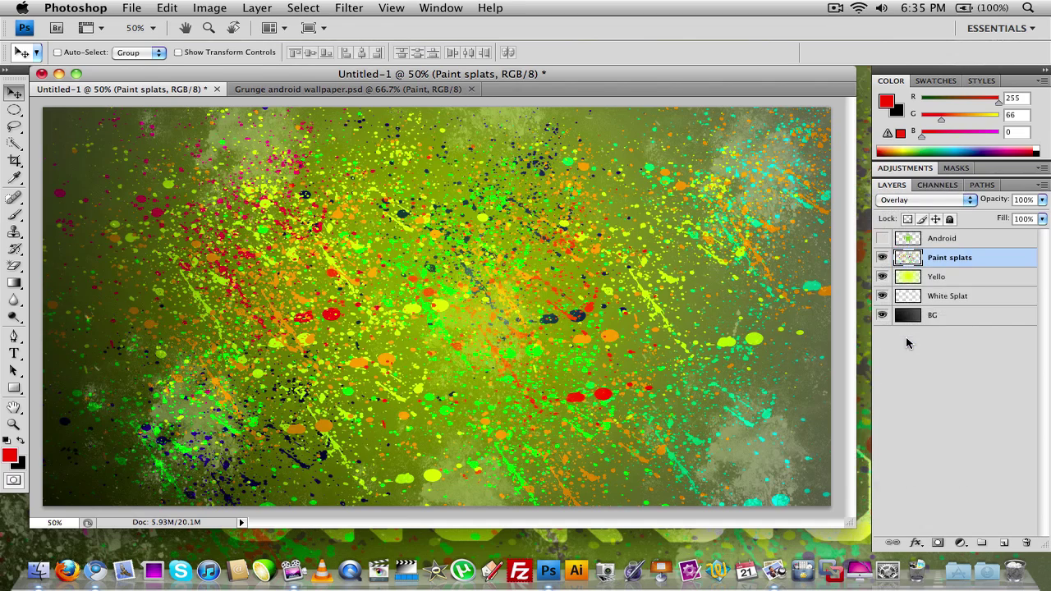
click(1042, 200)
drag(1033, 215, 994, 216)
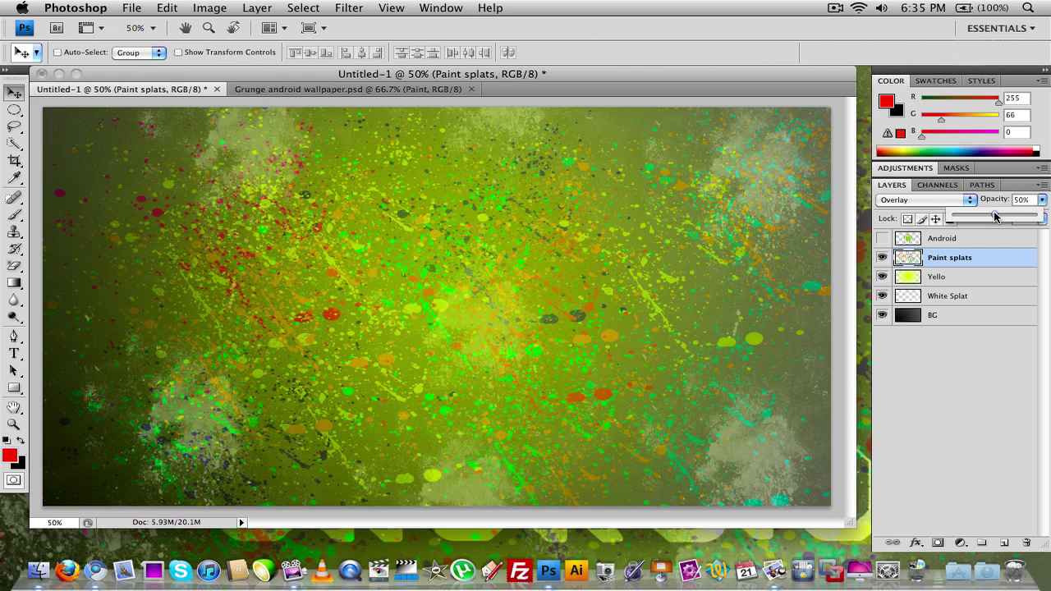
click(982, 379)
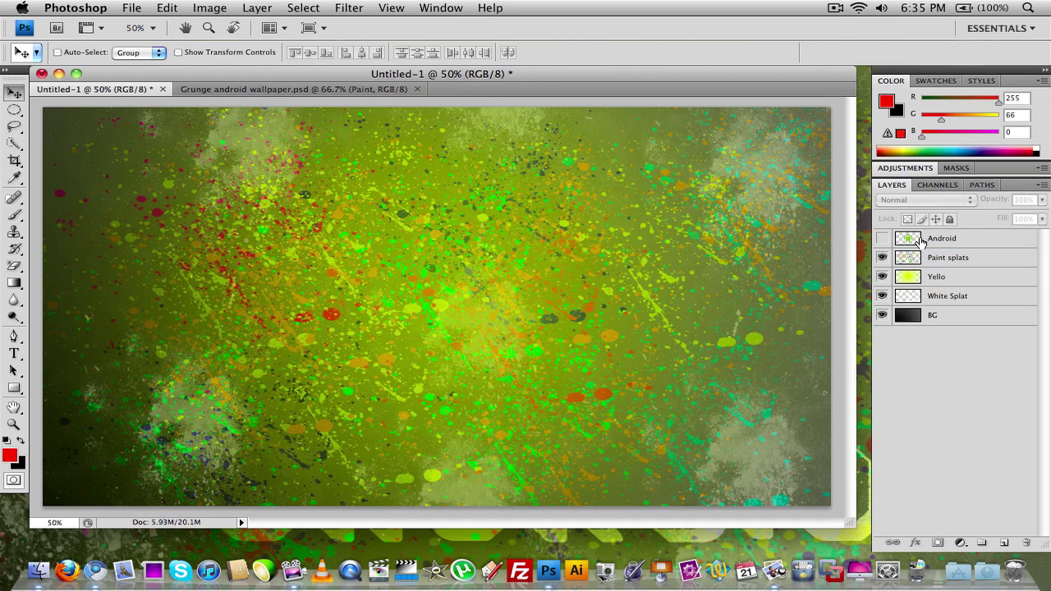
Show the Android layer and apply Drop Shadow and Inner Shadow effects to it with their default settings
click(883, 239)
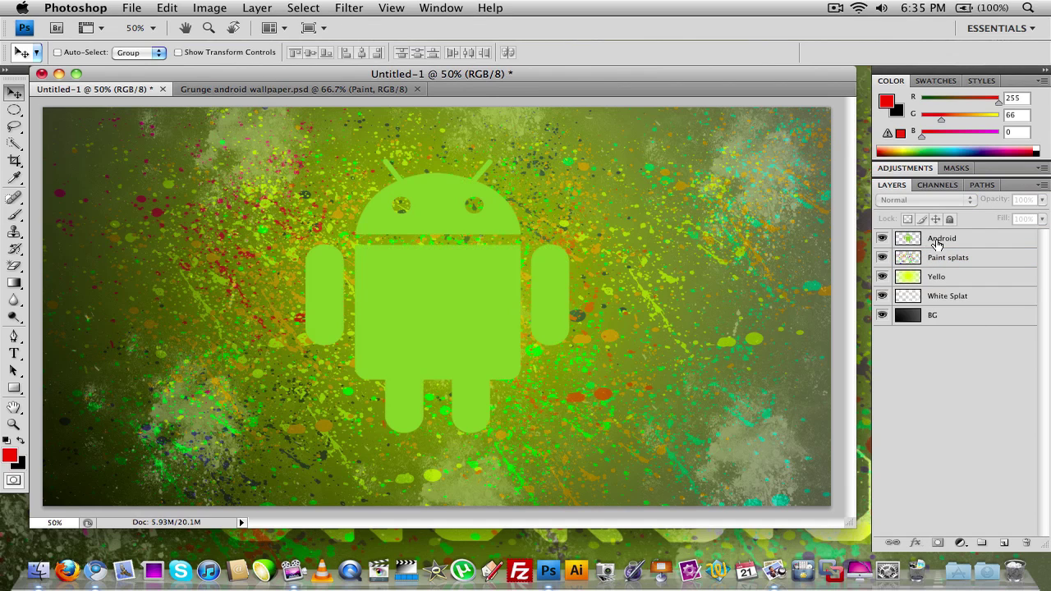
click(977, 243)
right_click(976, 243)
click(969, 243)
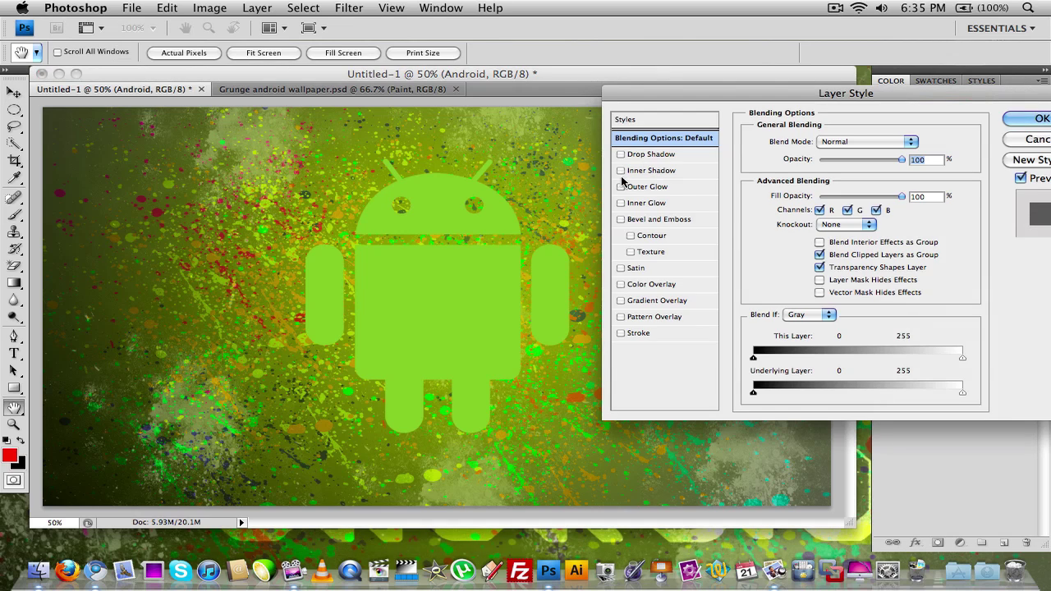
click(621, 170)
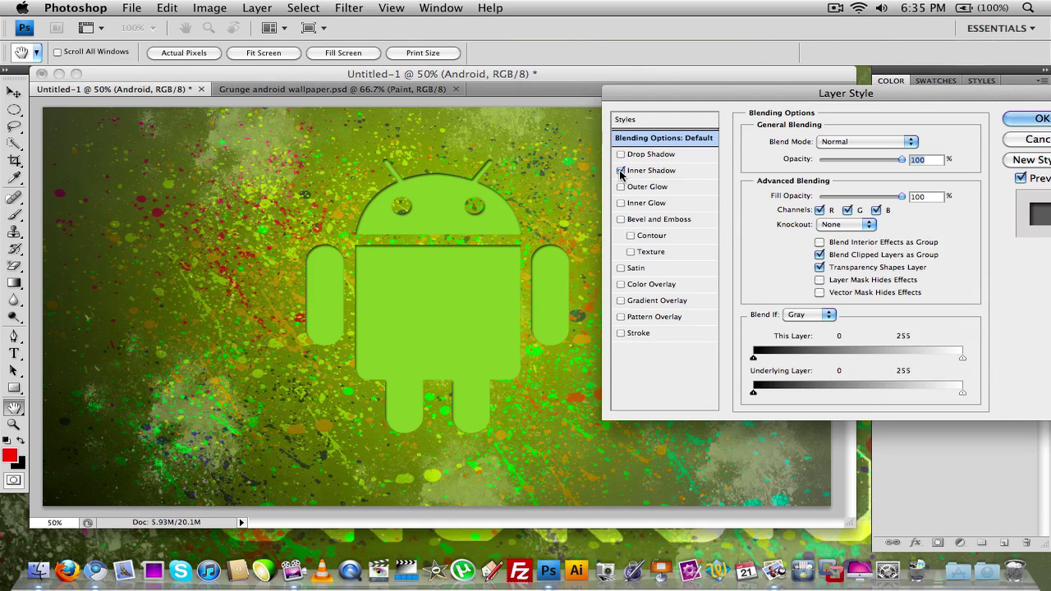
click(620, 154)
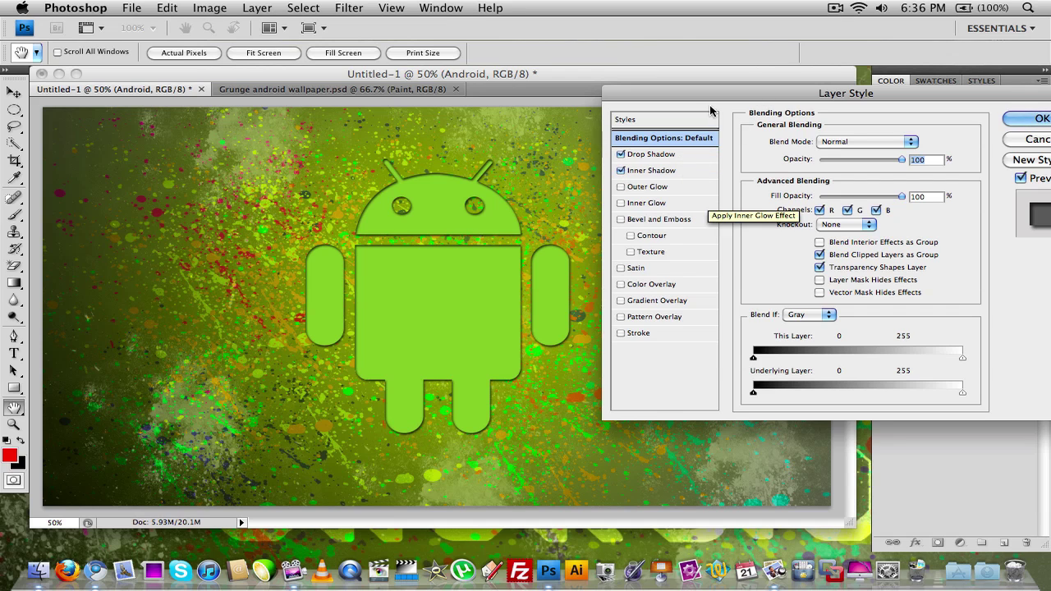
drag(709, 96, 573, 91)
click(906, 115)
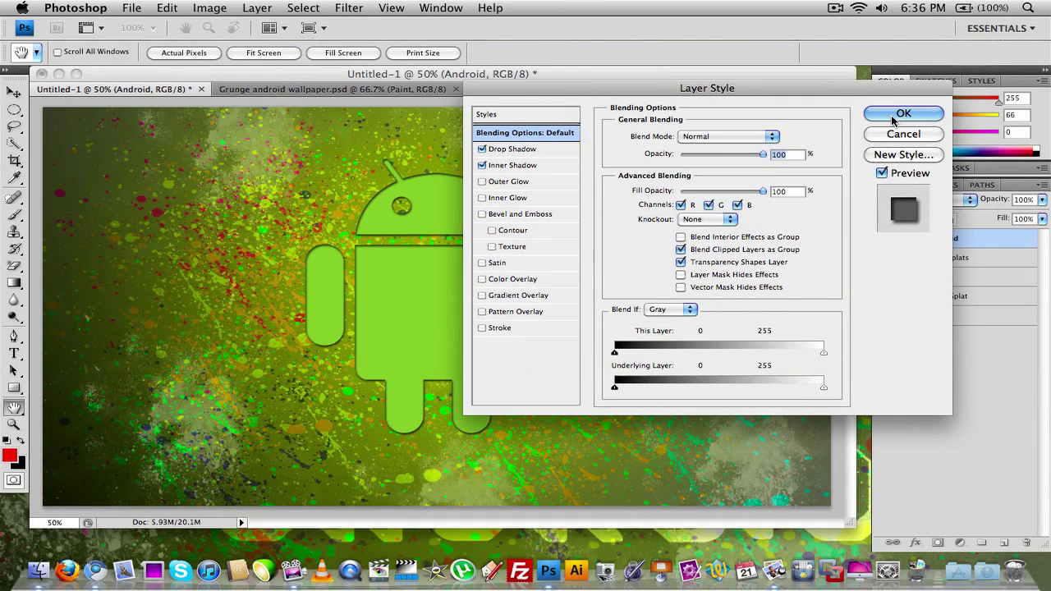
Try the Overlay blend mode on the Android layer, compare it with the reference wallpaper's robot layer, and restore Normal
click(931, 201)
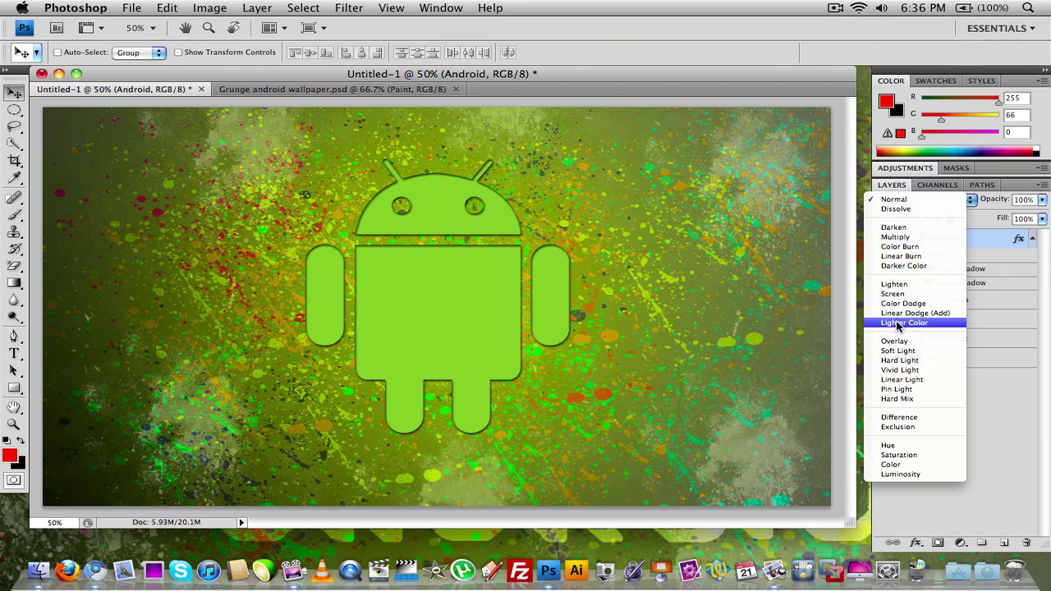
key(Escape)
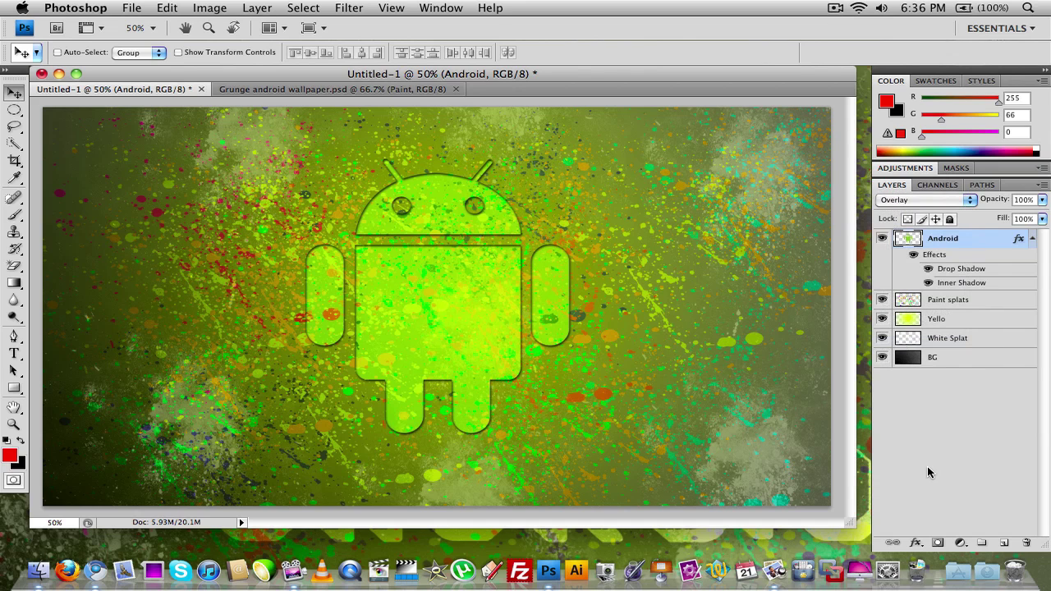
click(340, 88)
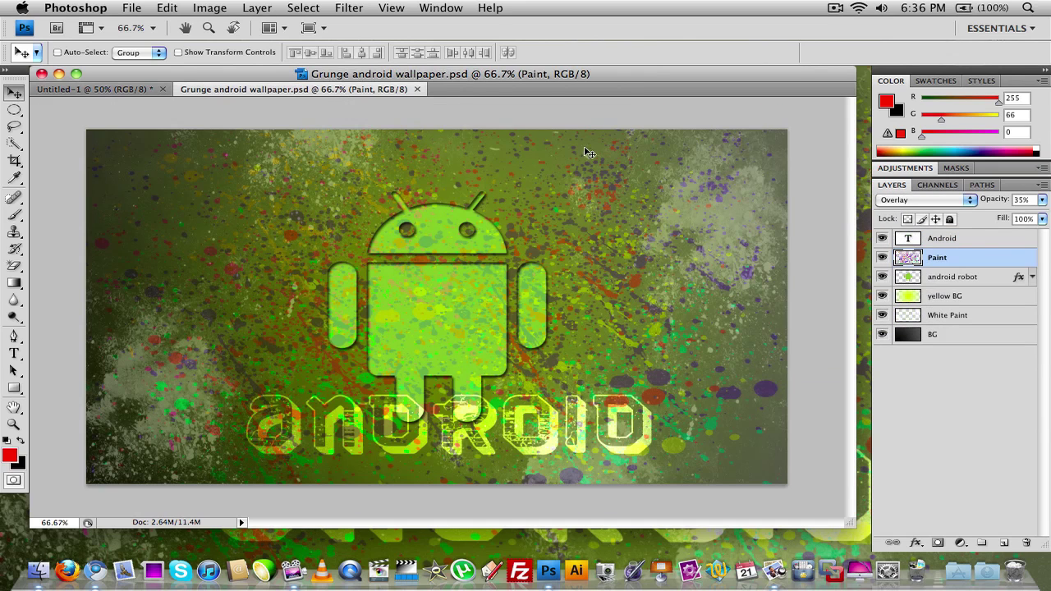
click(973, 280)
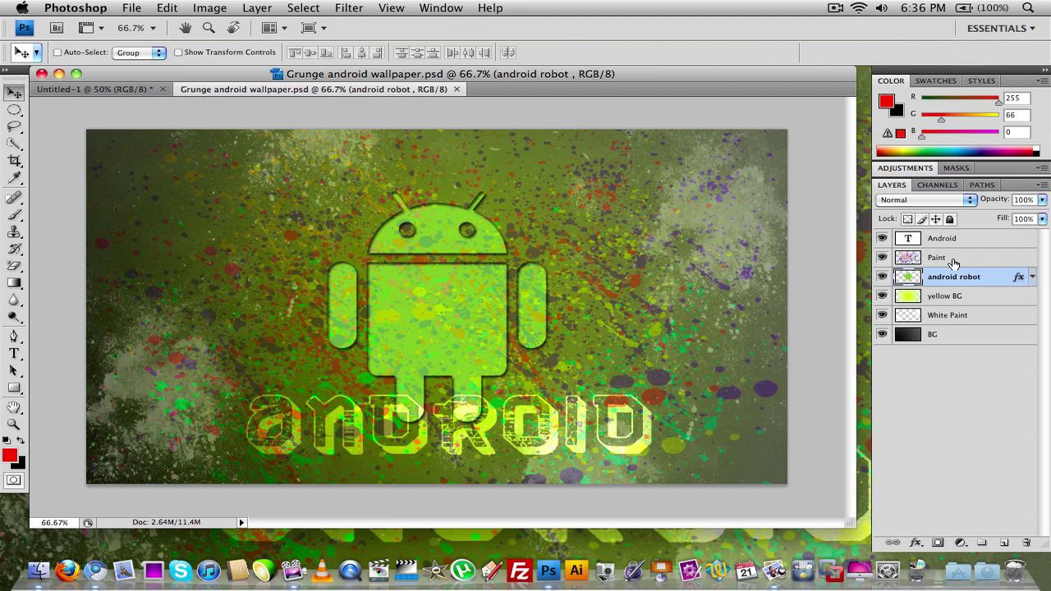
click(131, 89)
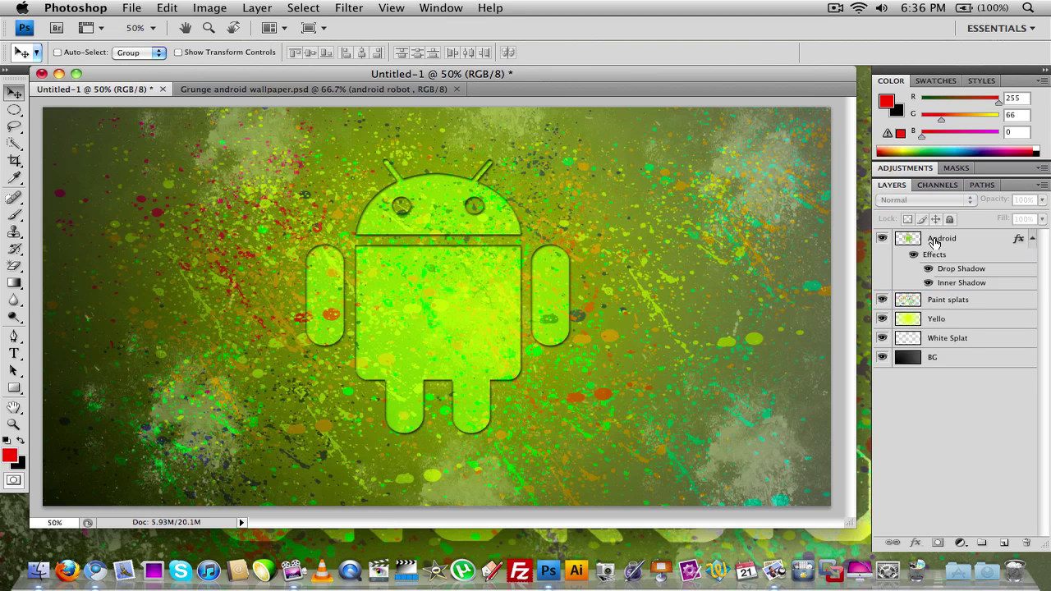
click(934, 241)
click(925, 200)
click(887, 60)
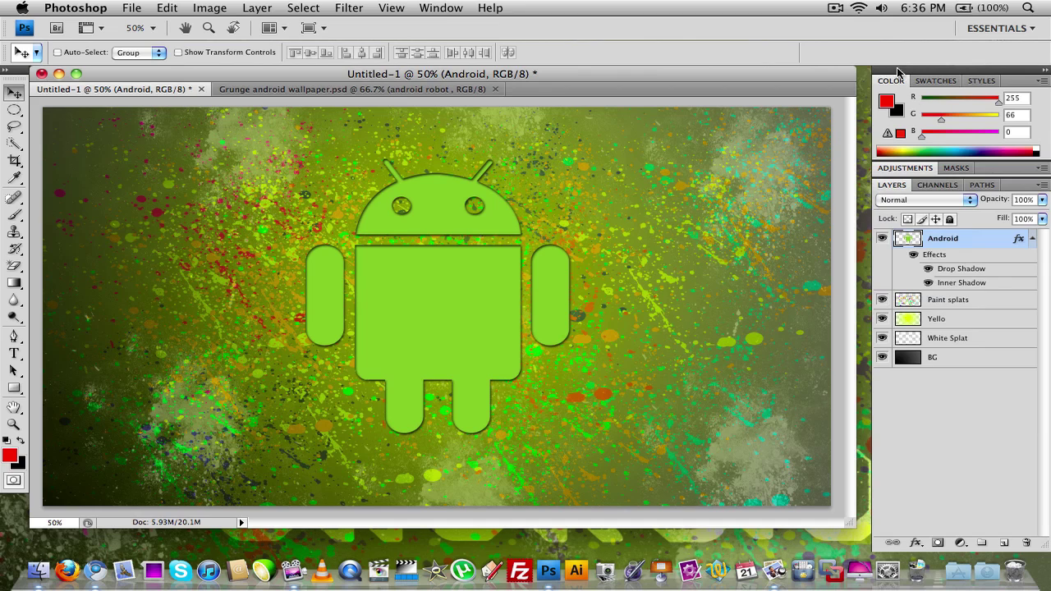
Move the Android layer directly beneath the Paint splats layer and collapse its effects list
drag(973, 246, 961, 306)
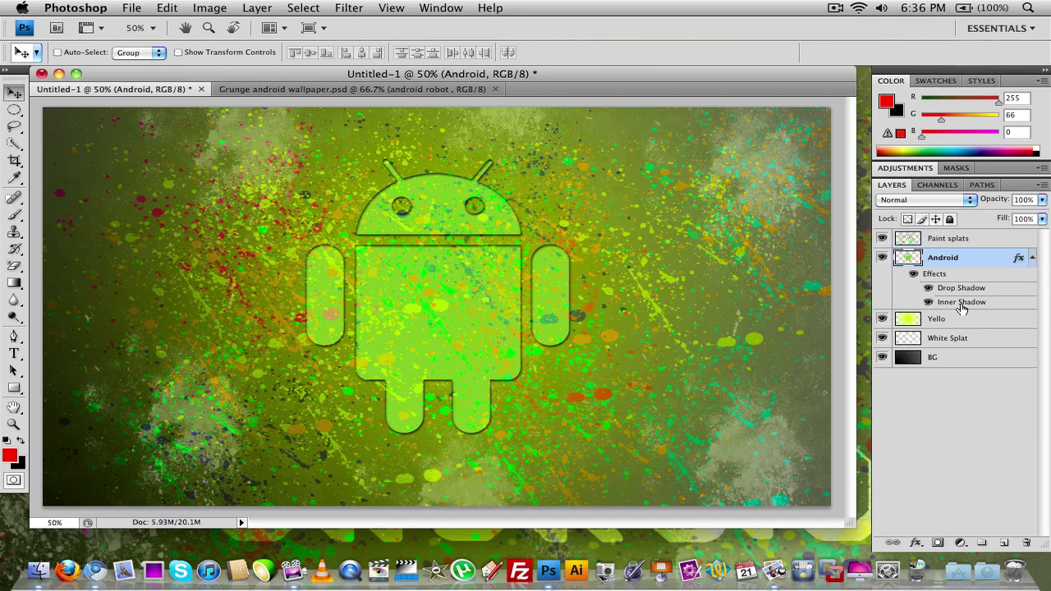
click(968, 423)
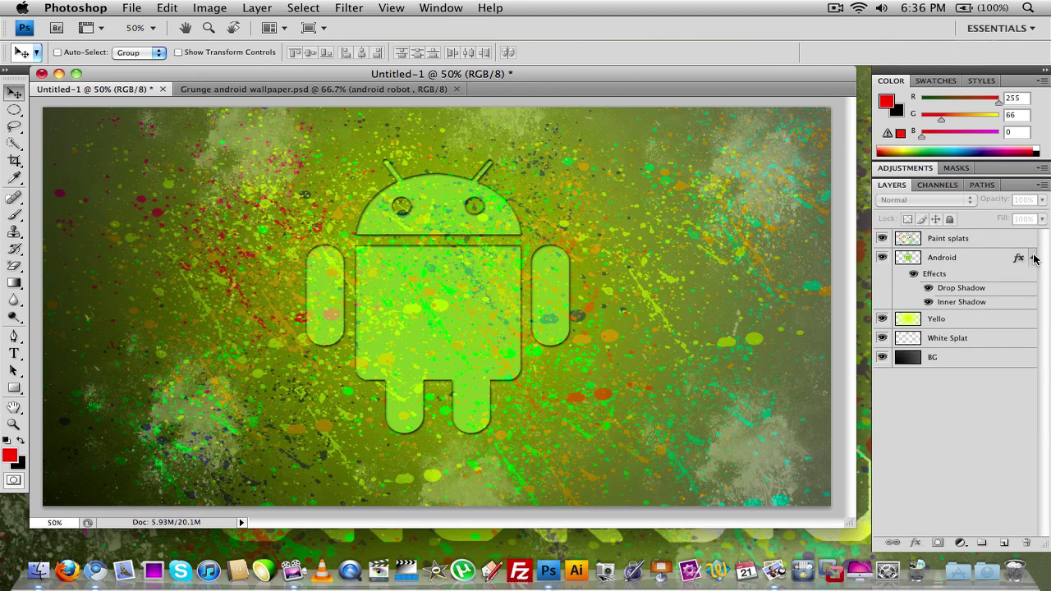
click(982, 259)
click(1033, 258)
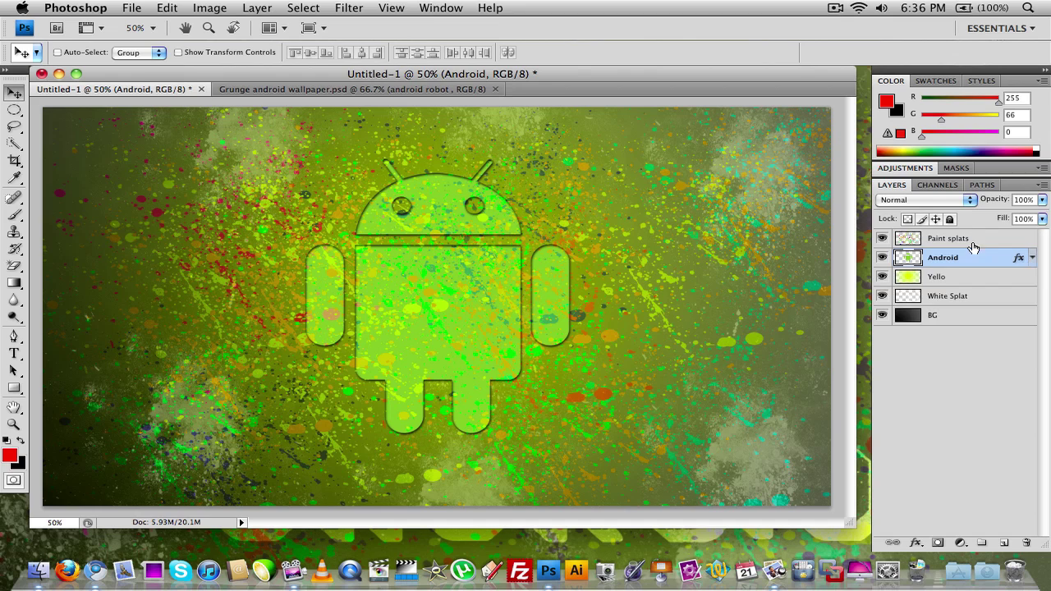
Set the Paint splats layer's opacity to 60%
click(953, 239)
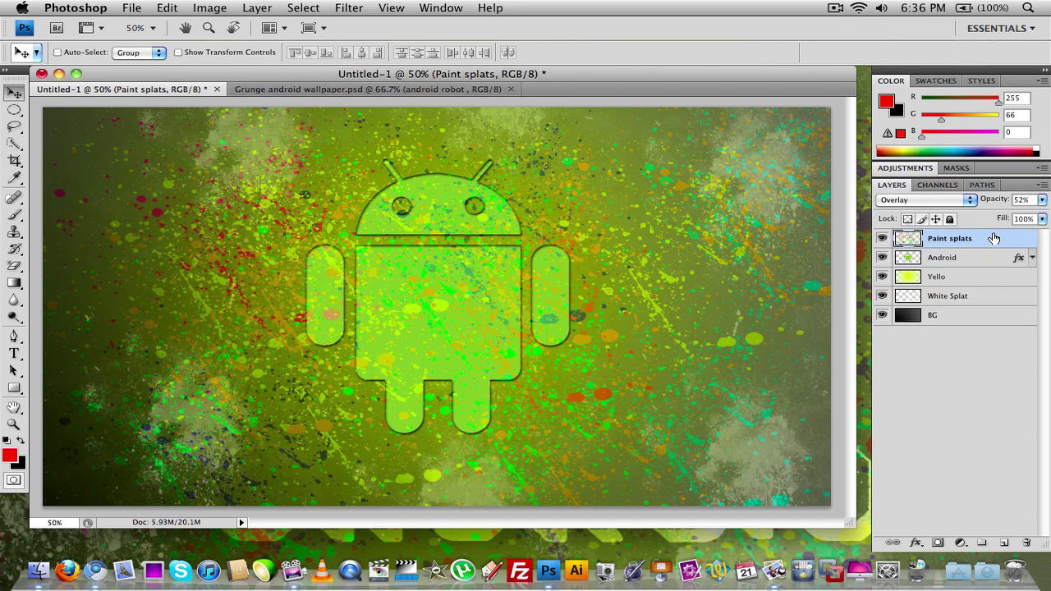
click(1043, 200)
drag(996, 215, 1001, 218)
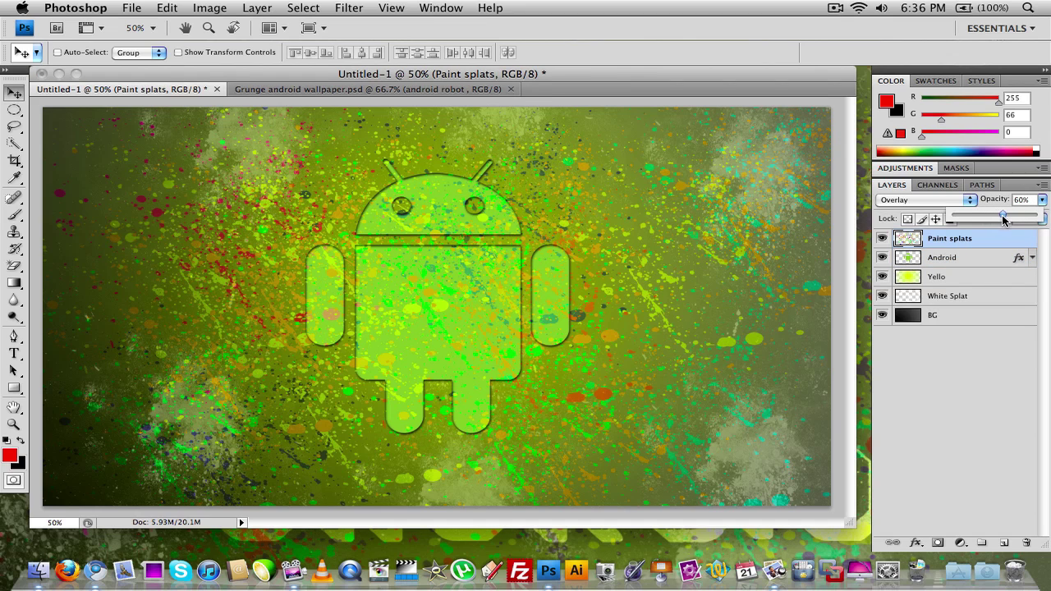
click(966, 408)
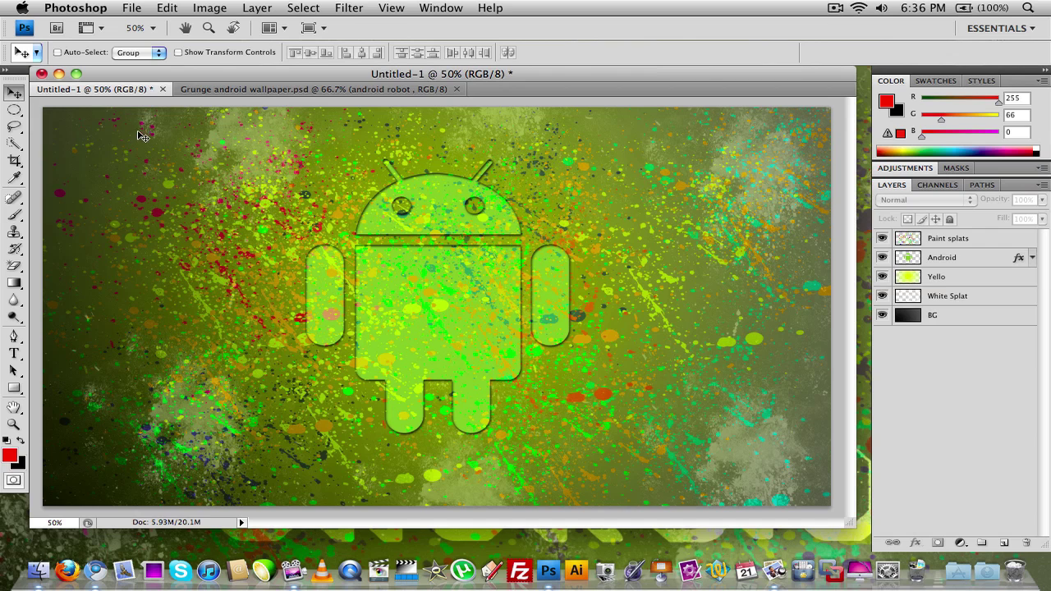
Compare with the reference wallpaper, add a new layer above Paint splats, and make the foreground colour white
click(286, 89)
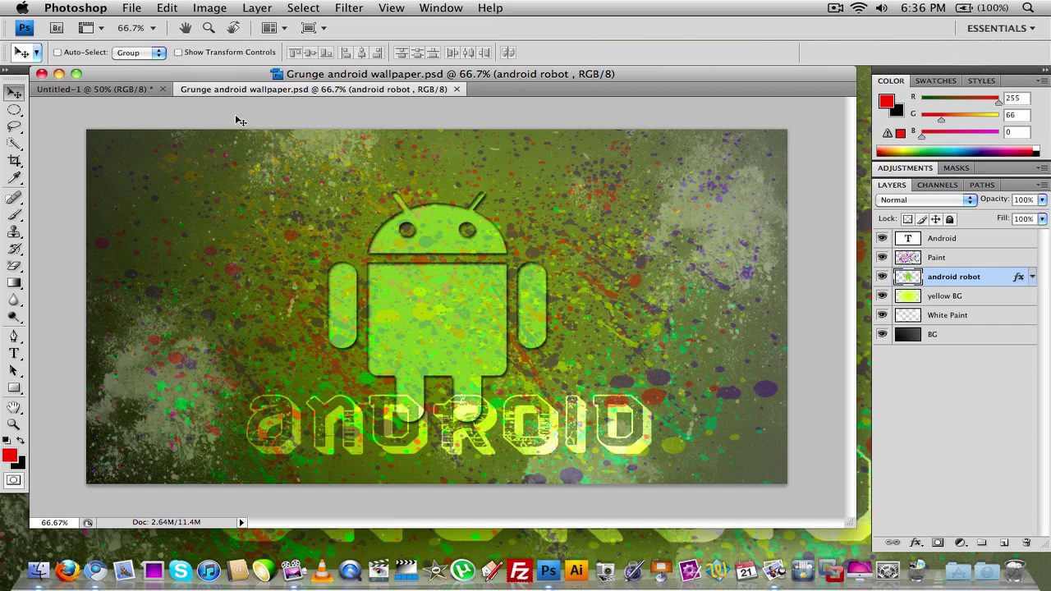
click(133, 90)
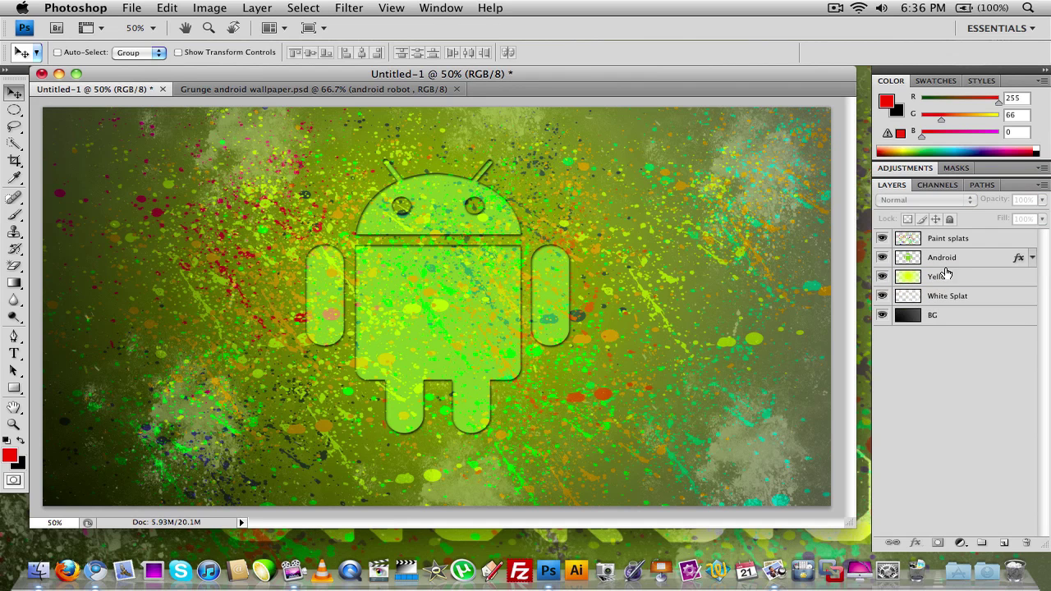
click(967, 243)
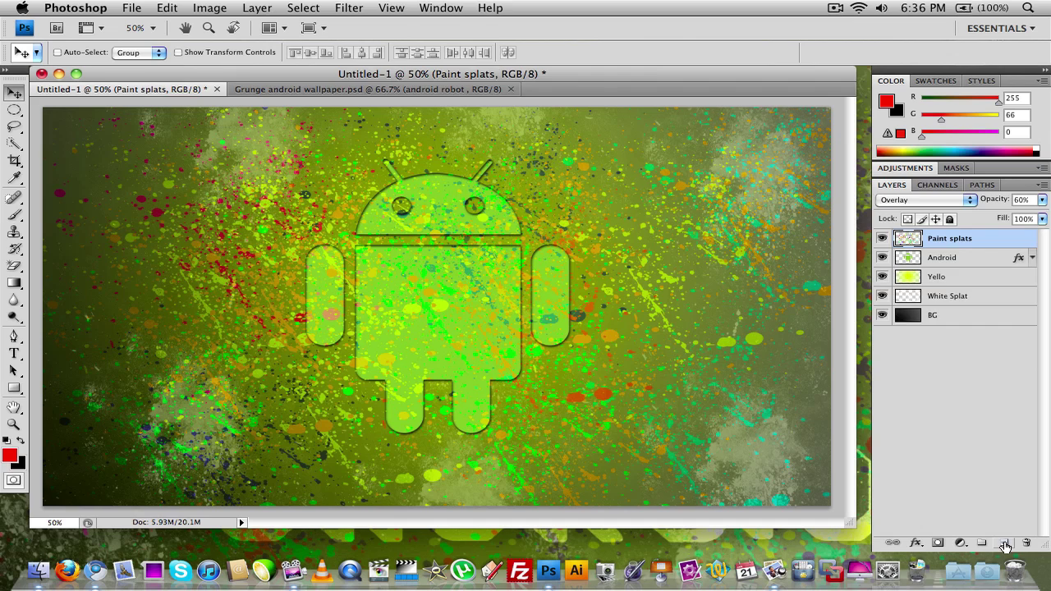
click(1004, 543)
click(7, 442)
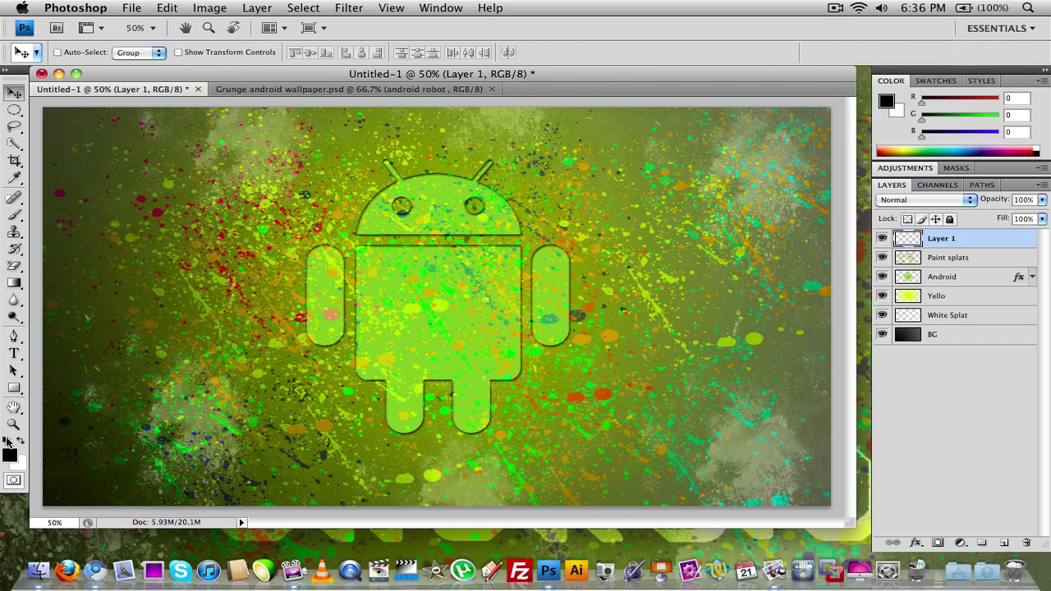
click(19, 443)
Enter the white 180 pt text "ANdroid" across the lower part of the robot's body
click(14, 353)
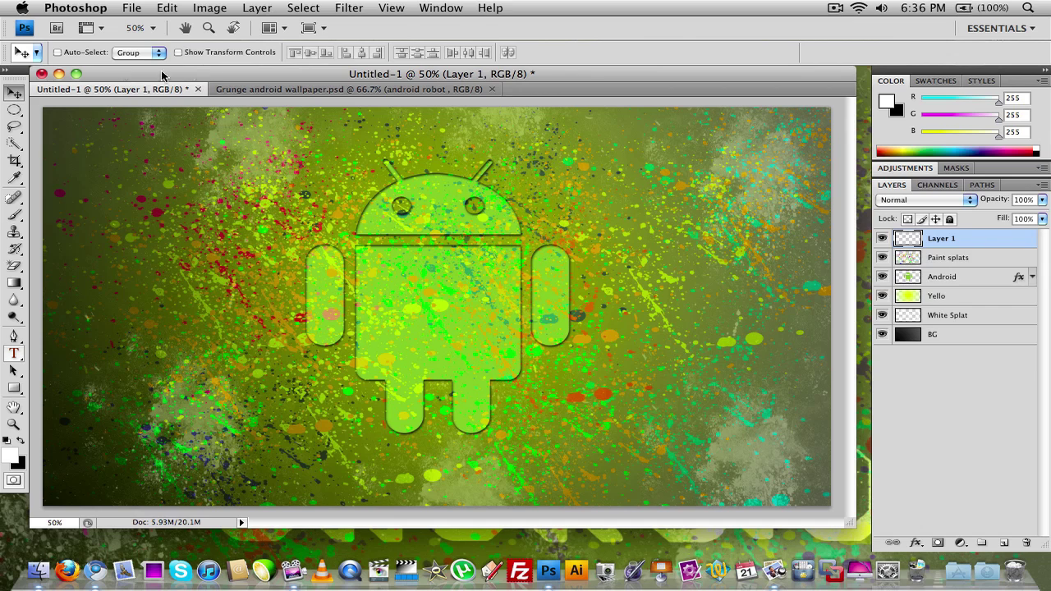
key(t)
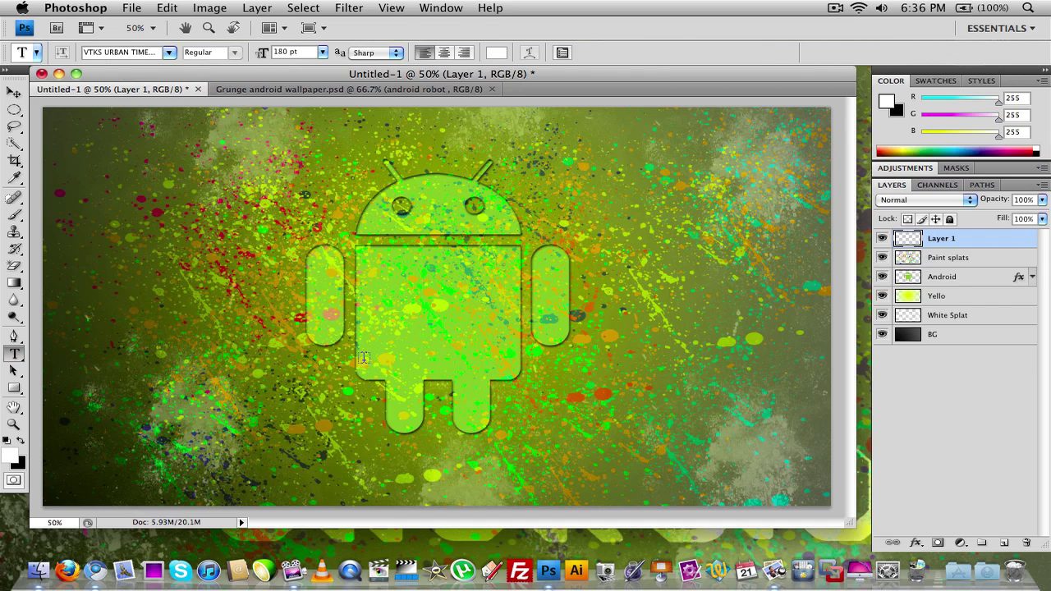
click(492, 362)
text(an)
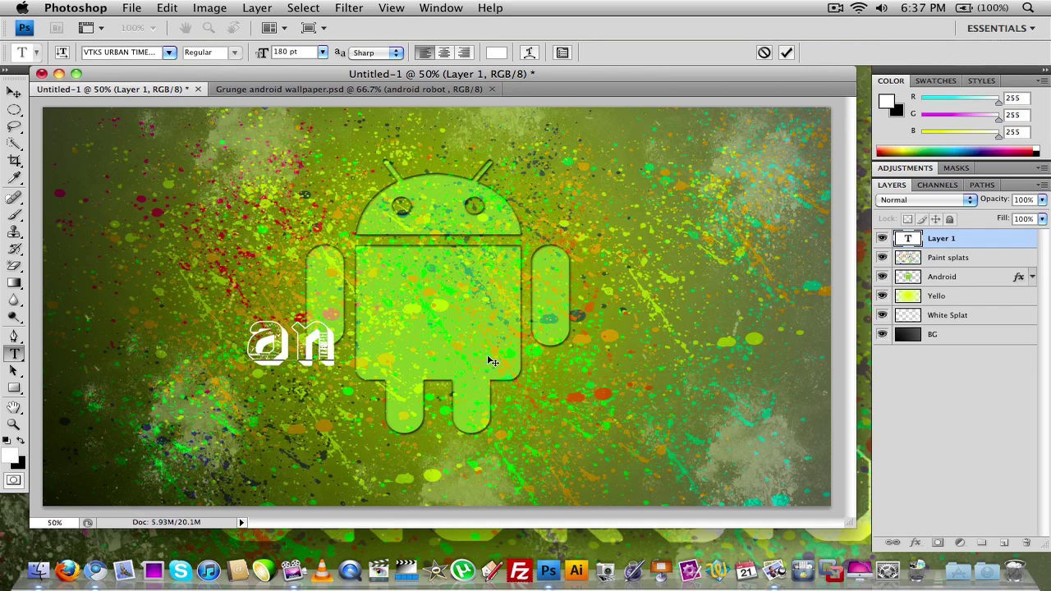
text(droid)
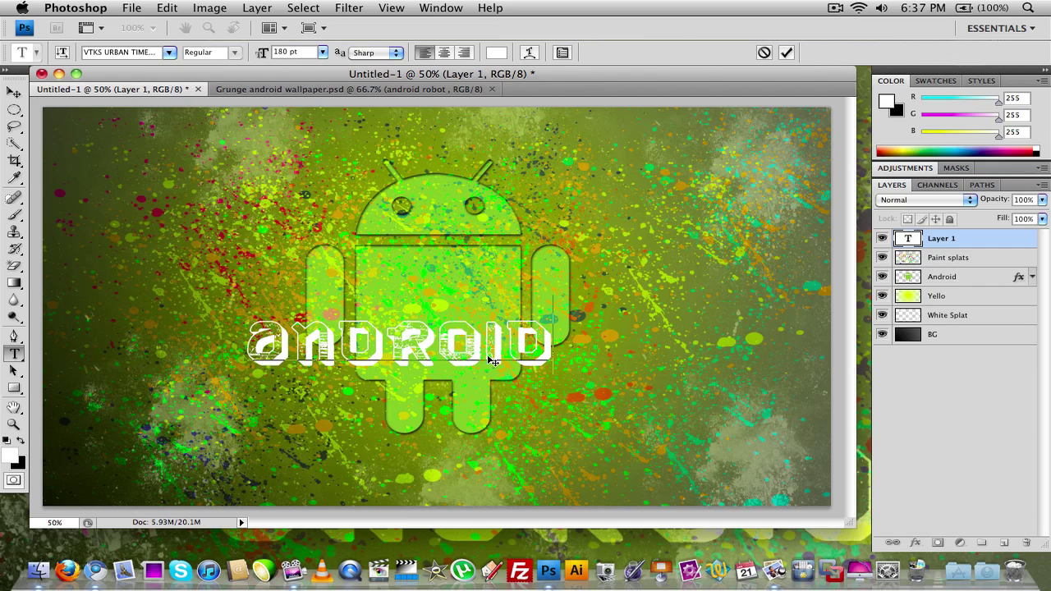
Set the whole ANdroid text to a size of 200 pt and commit it
click(408, 330)
double_click(408, 330)
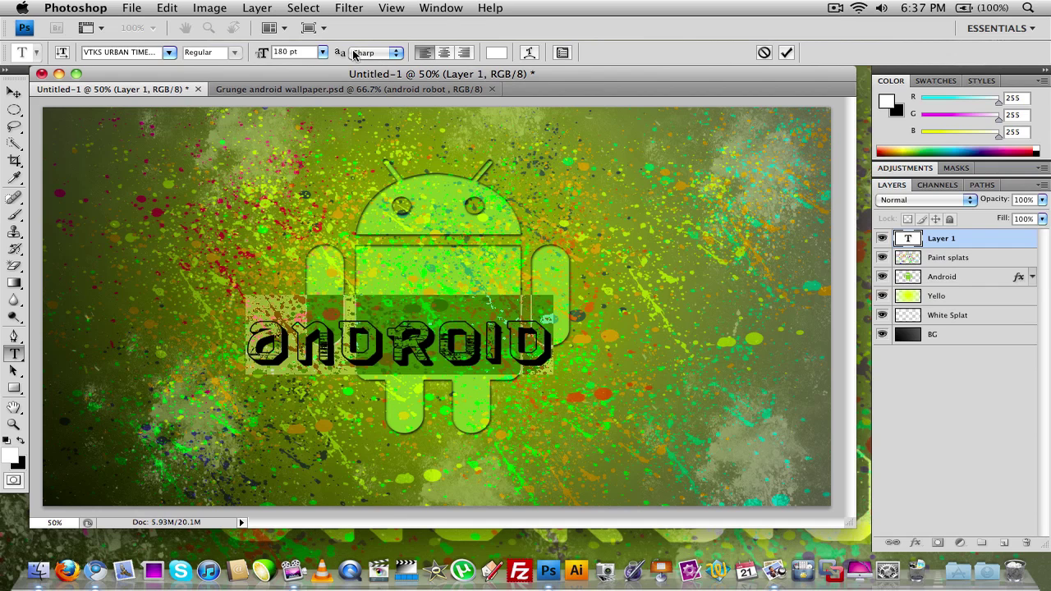
double_click(303, 53)
text(200)
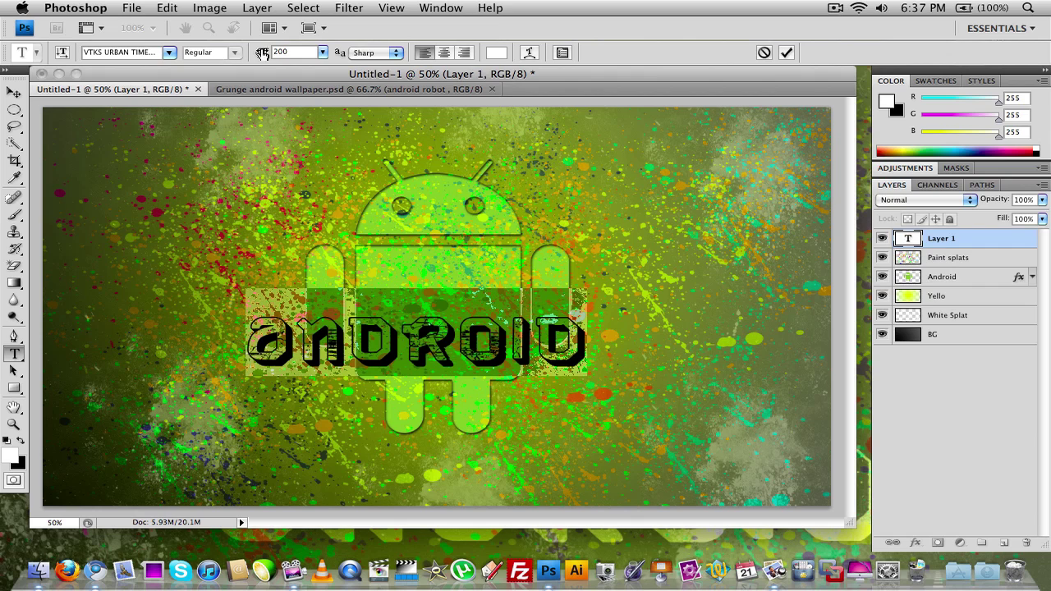
click(14, 92)
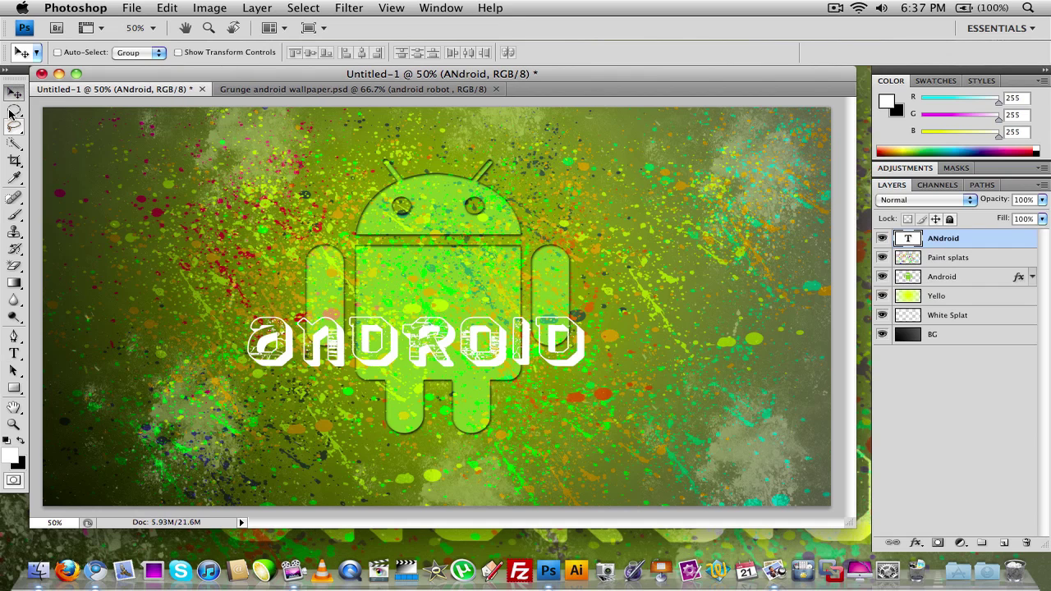
Move the ANdroid text down over the robot's legs, scale it up slightly and centre it beneath the body
drag(365, 317, 406, 429)
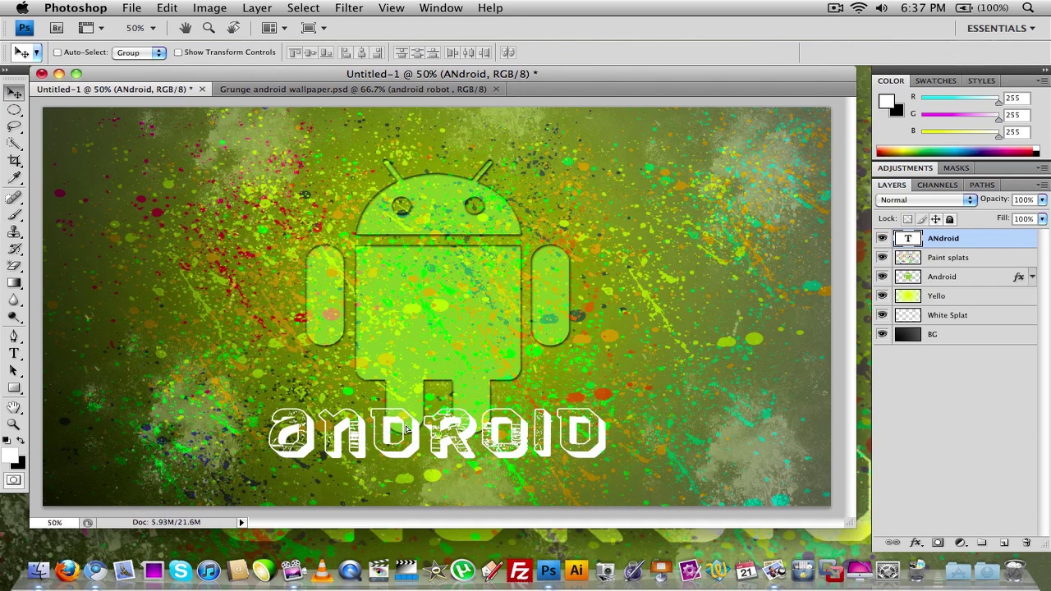
key(super+t)
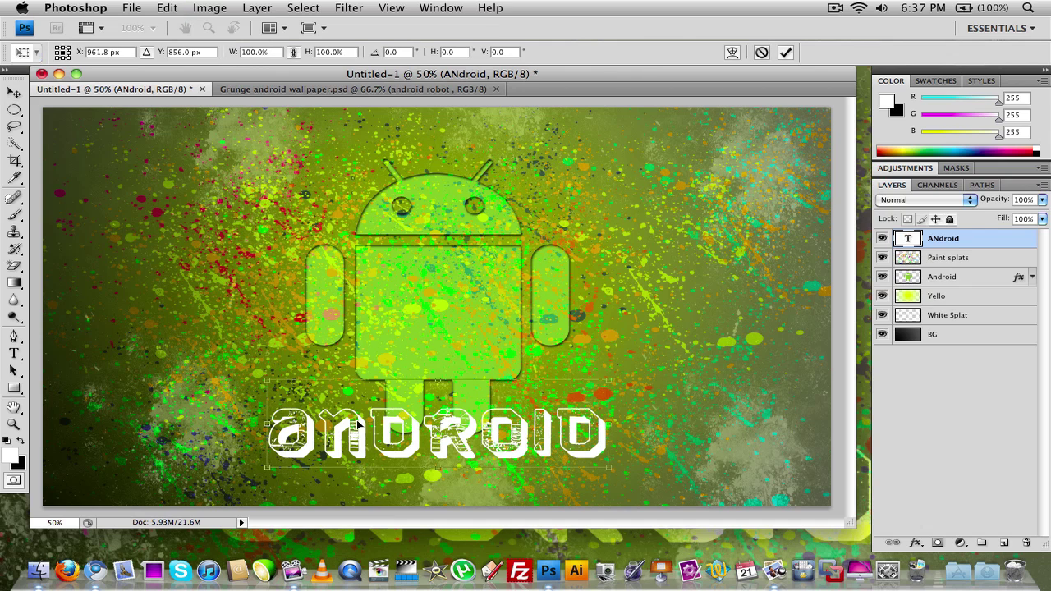
drag(611, 384, 687, 365)
key(Return)
drag(573, 413, 530, 429)
Set the ANdroid text layer's blend mode to Soft Light and deselect the layer
click(937, 201)
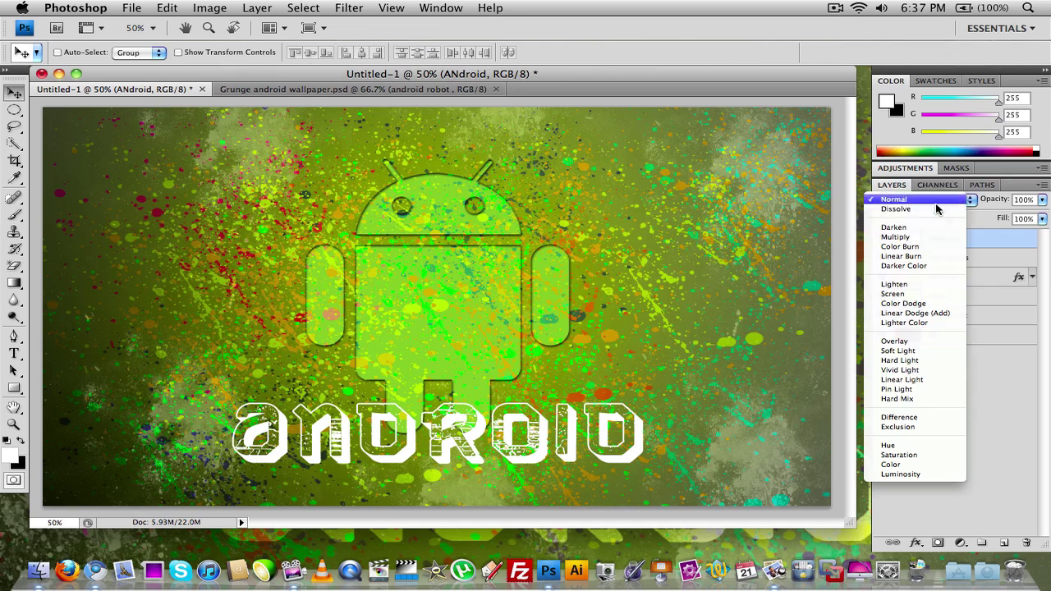
click(908, 351)
click(1023, 423)
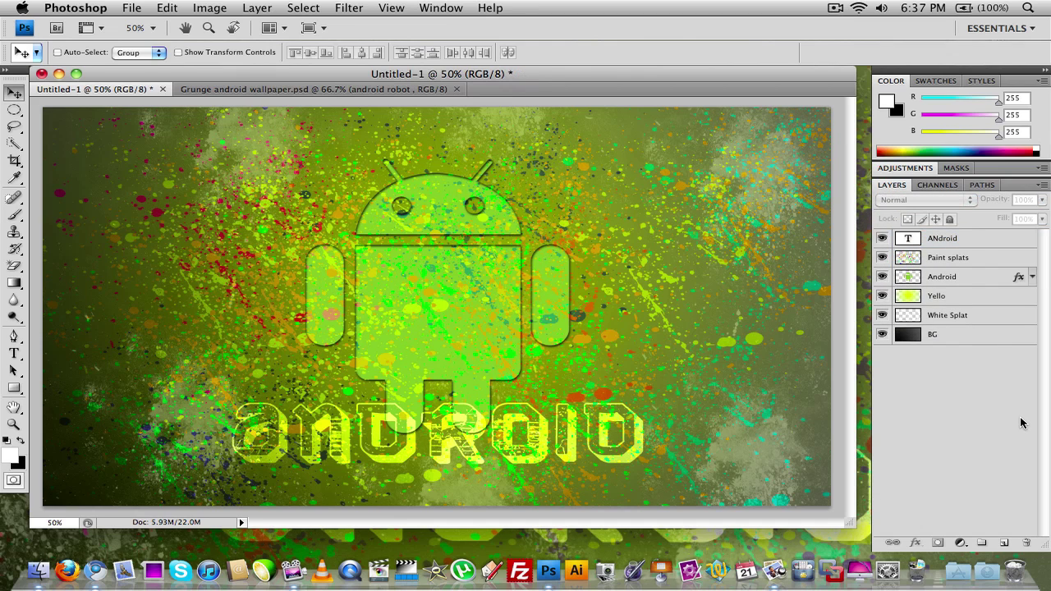
Lower the Paint splats layer's opacity further and leave all layers deselected
click(928, 260)
drag(1045, 200, 988, 215)
click(954, 464)
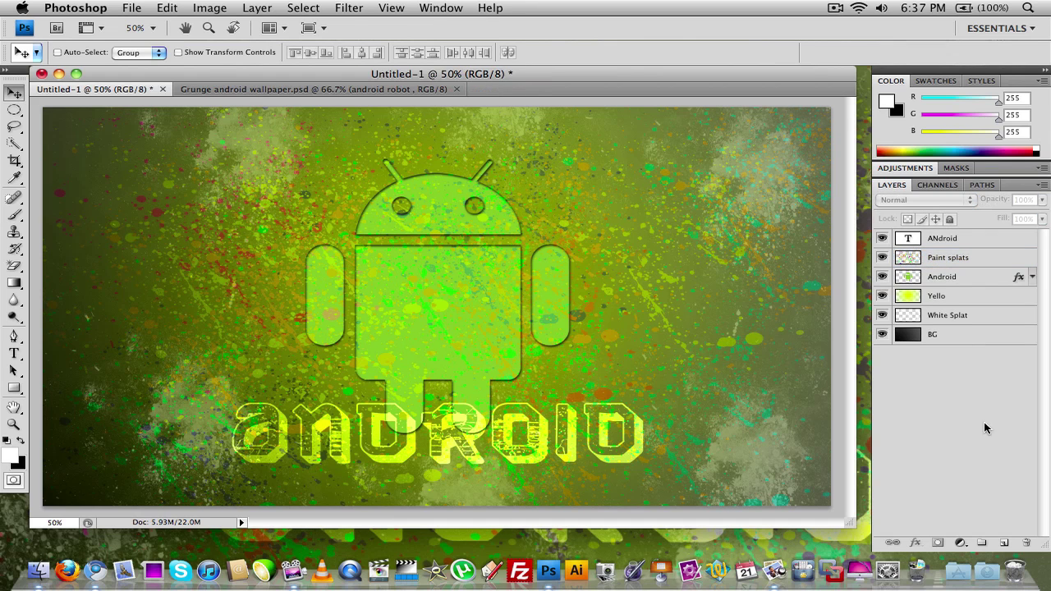
click(968, 281)
click(966, 471)
Save the wallpaper to the Desktop as "android wallpaper 2" in PNG format with no interlacing
click(136, 7)
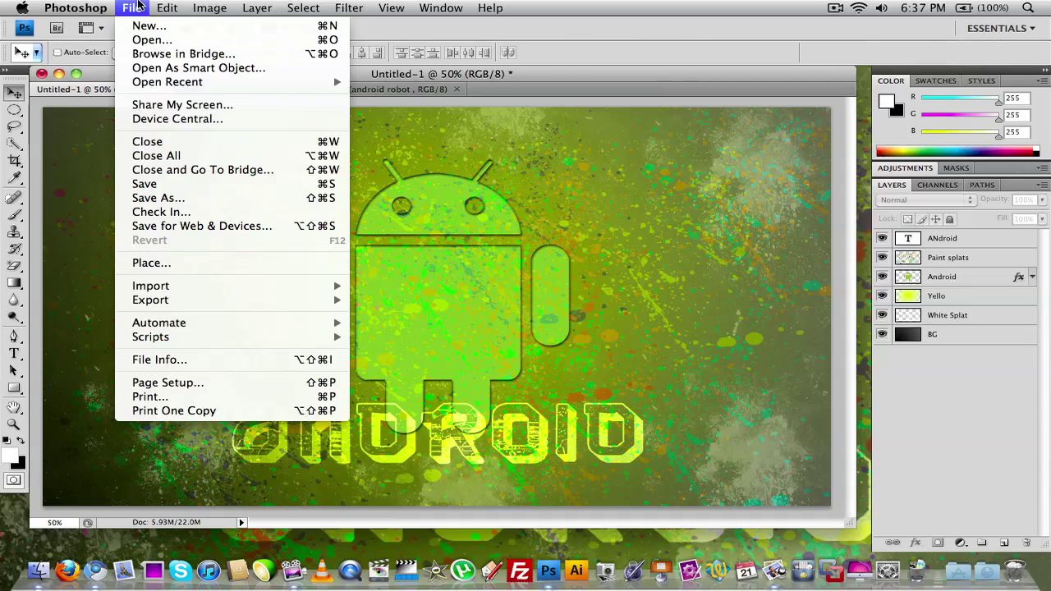
click(161, 198)
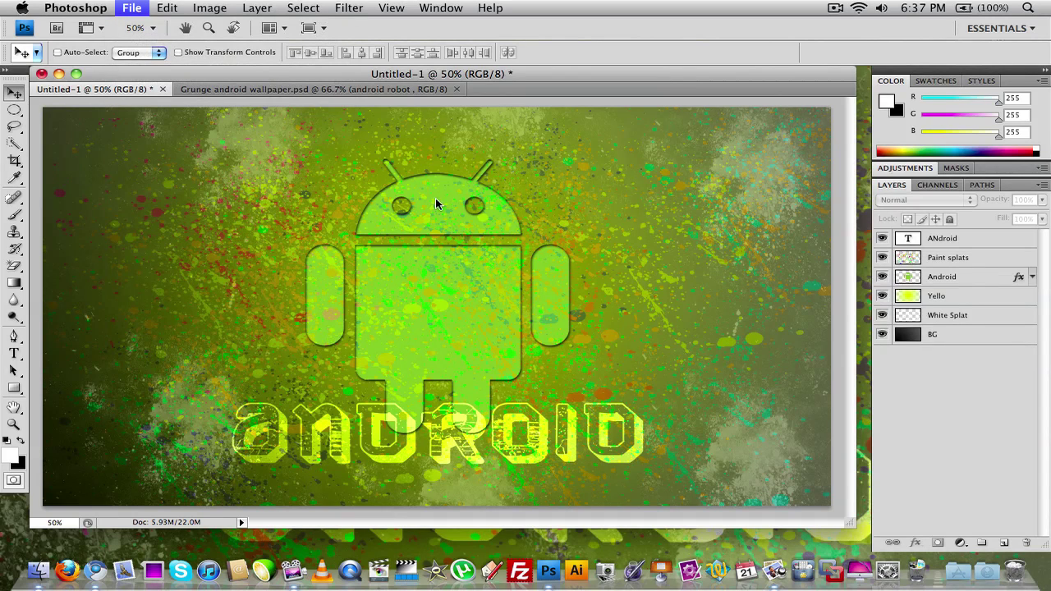
text(android )
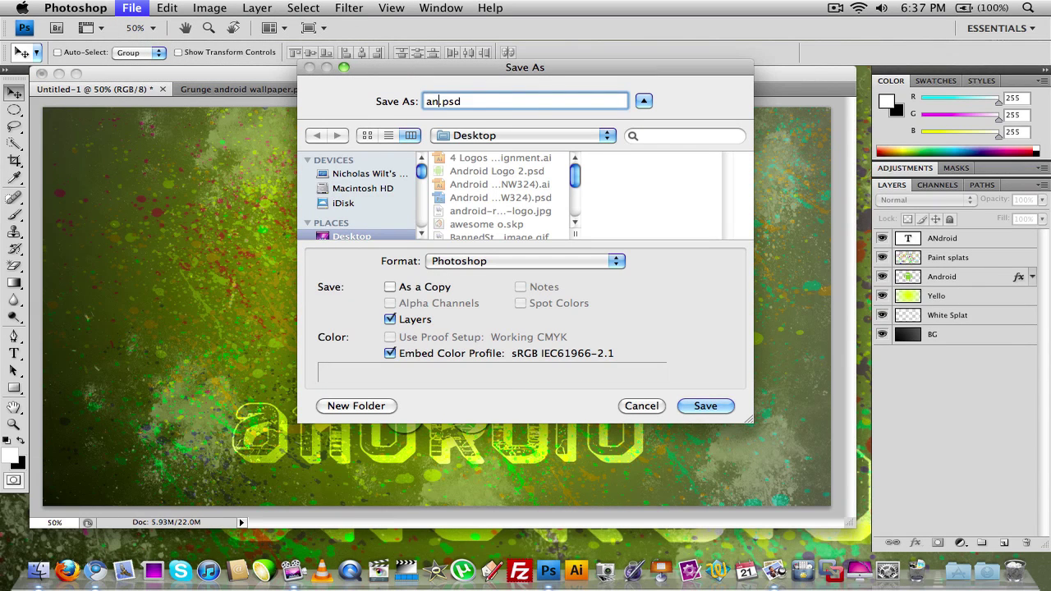
text(wallpaper 2)
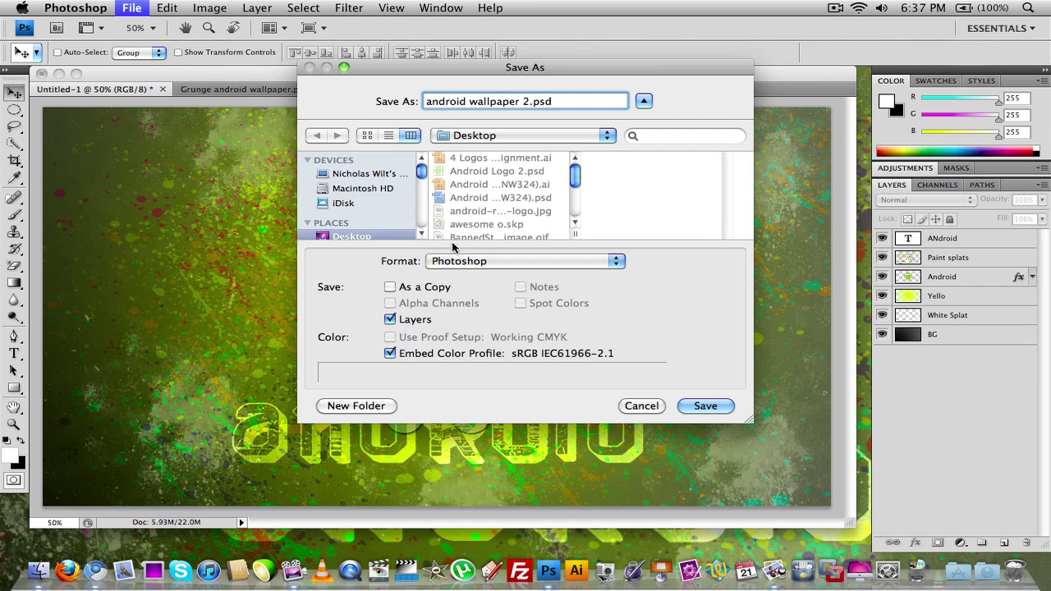
click(429, 263)
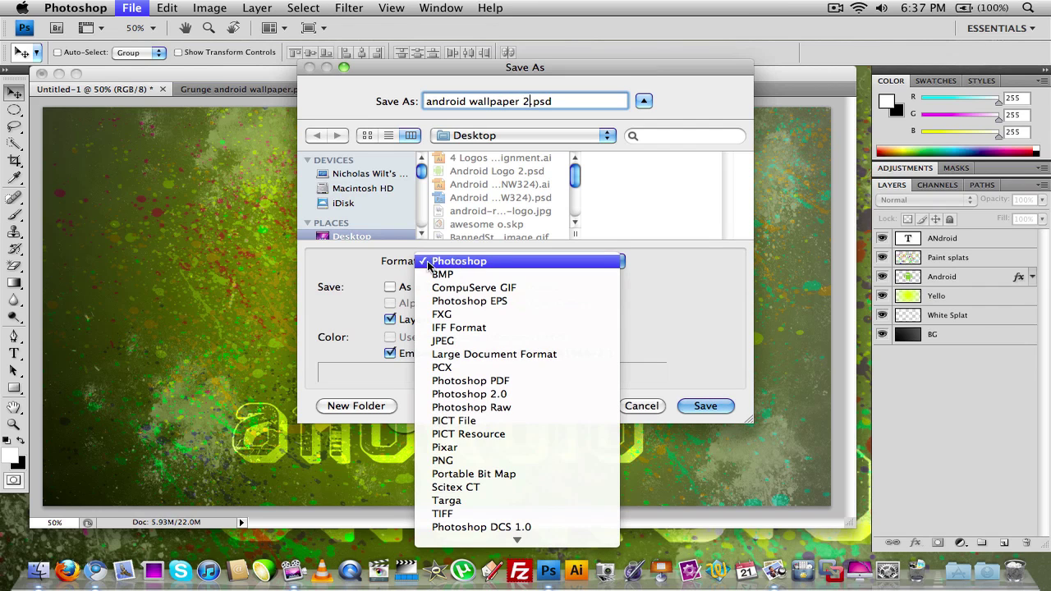
click(443, 461)
click(688, 408)
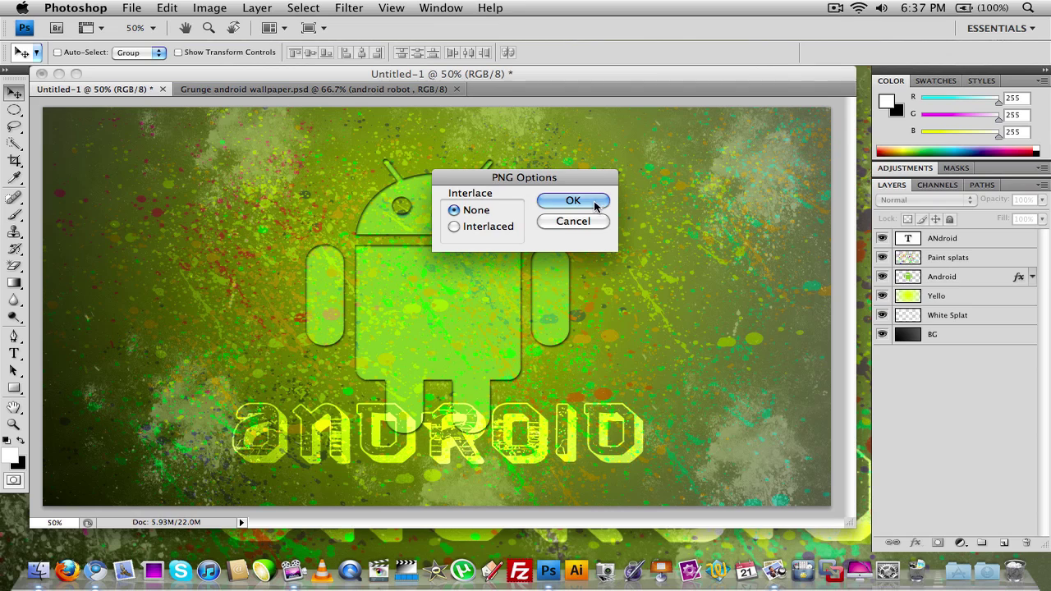
click(597, 202)
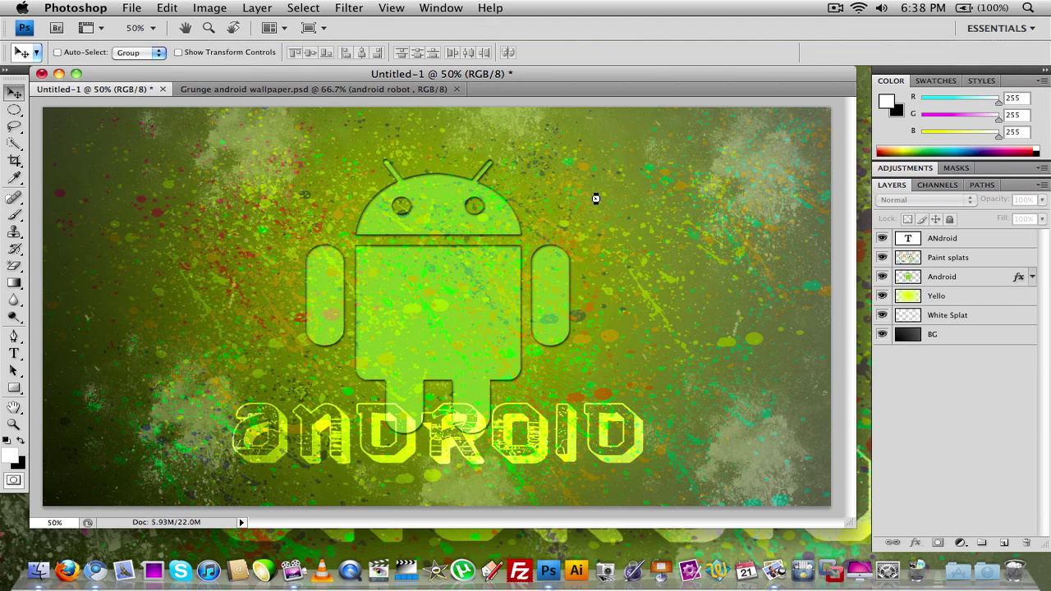
Close the new wallpaper document without saving, close the reference wallpaper and quit Photoshop
click(162, 90)
click(468, 188)
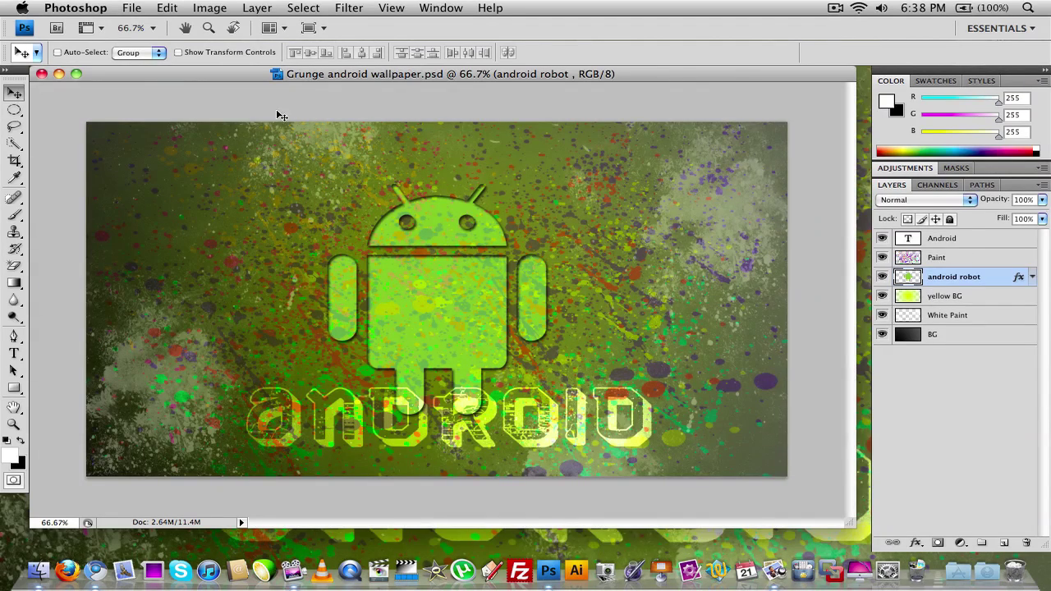
click(41, 73)
key(super+q)
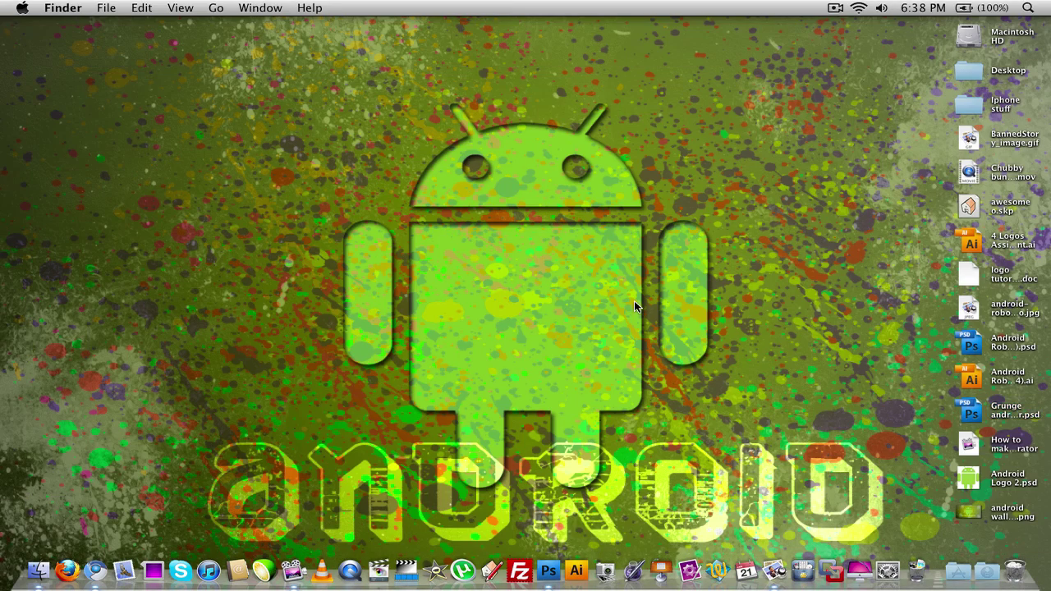
Open the exported file android wallpaper 2.png from the desktop for viewing
double_click(1015, 517)
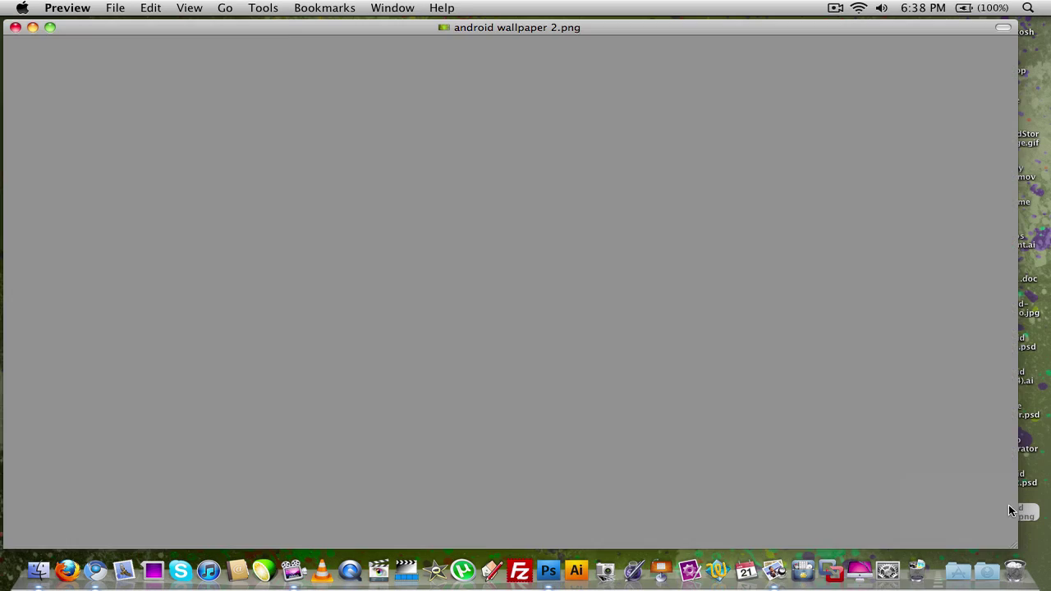